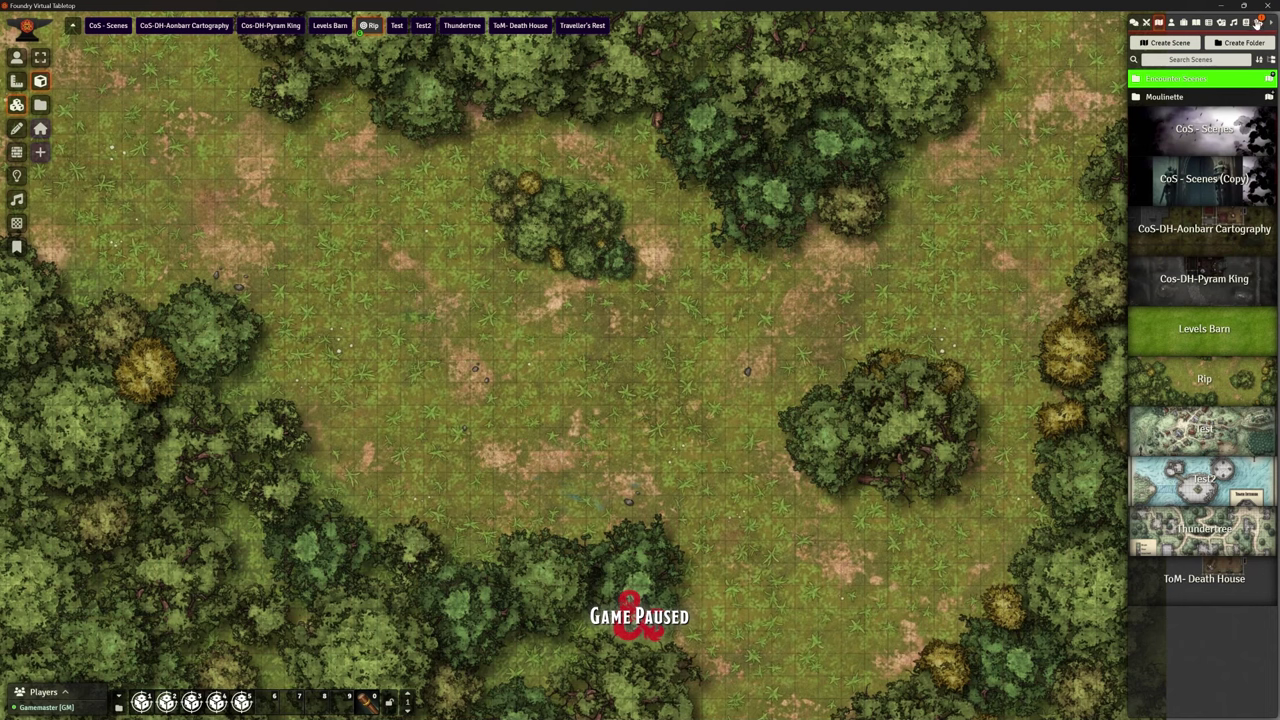
Step: Deactivate the Puzzle Locks module and its libWrapper dependency, save the module settings and reload the application
{"action": "left_click", "coordinate": [1259, 22]}
{"action": "left_click", "coordinate": [1199, 217]}
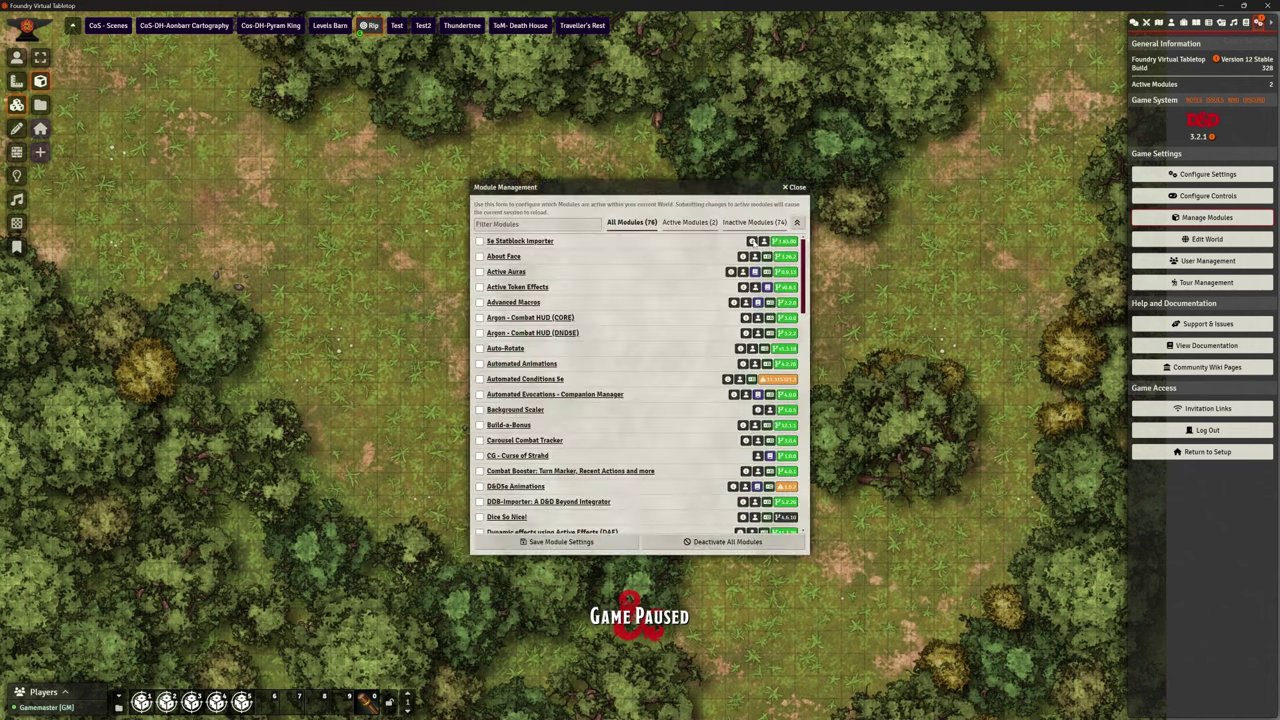
{"action": "left_click", "coordinate": [688, 222]}
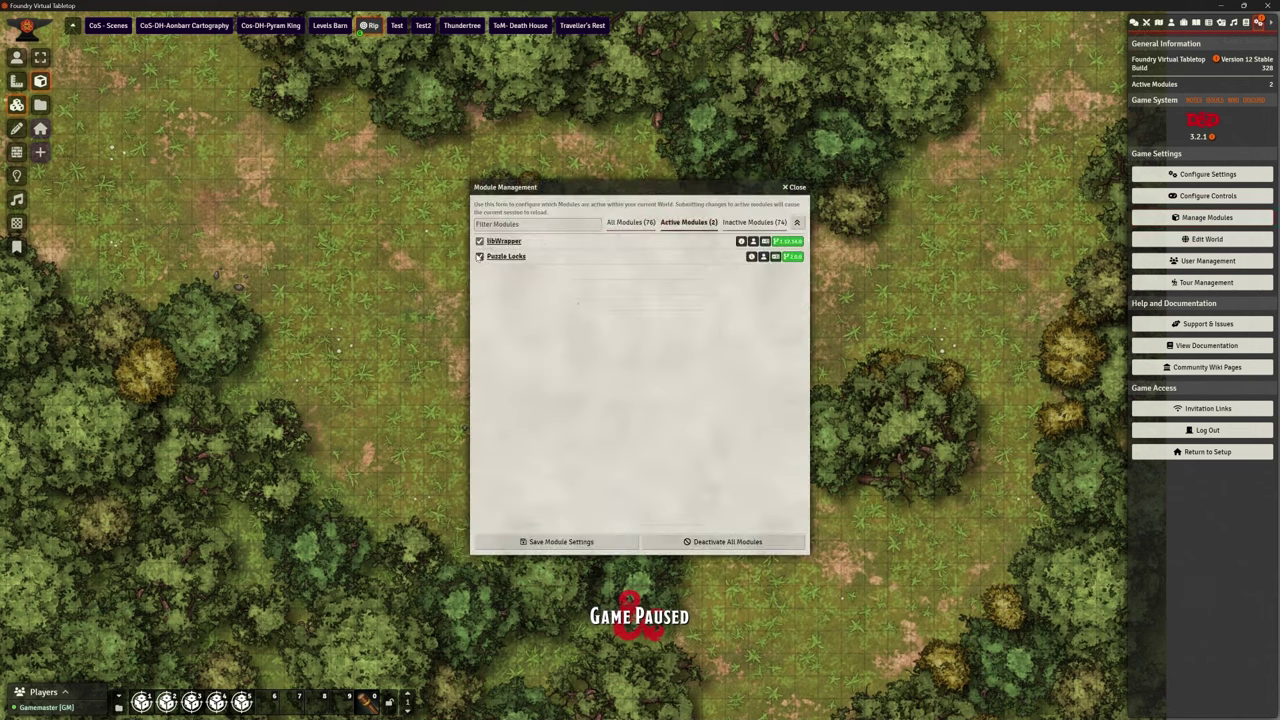
{"action": "left_click", "coordinate": [480, 257]}
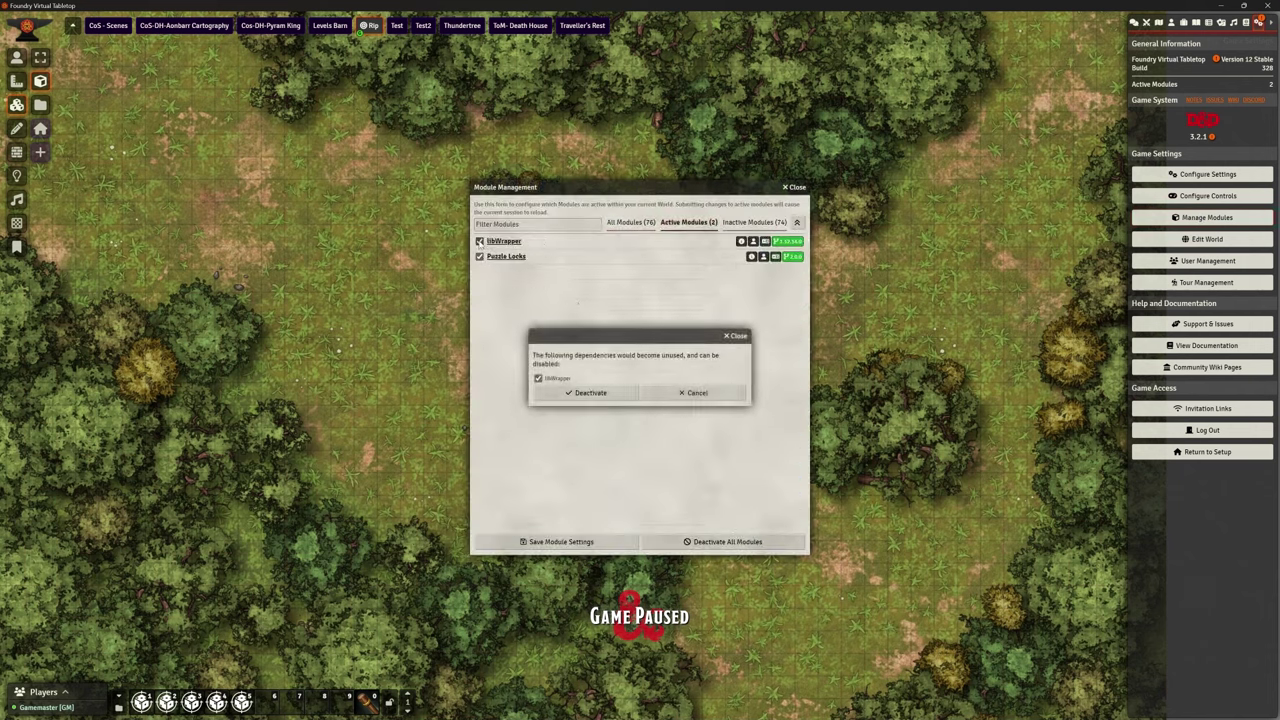
{"action": "left_click", "coordinate": [582, 392]}
{"action": "left_click", "coordinate": [570, 544]}
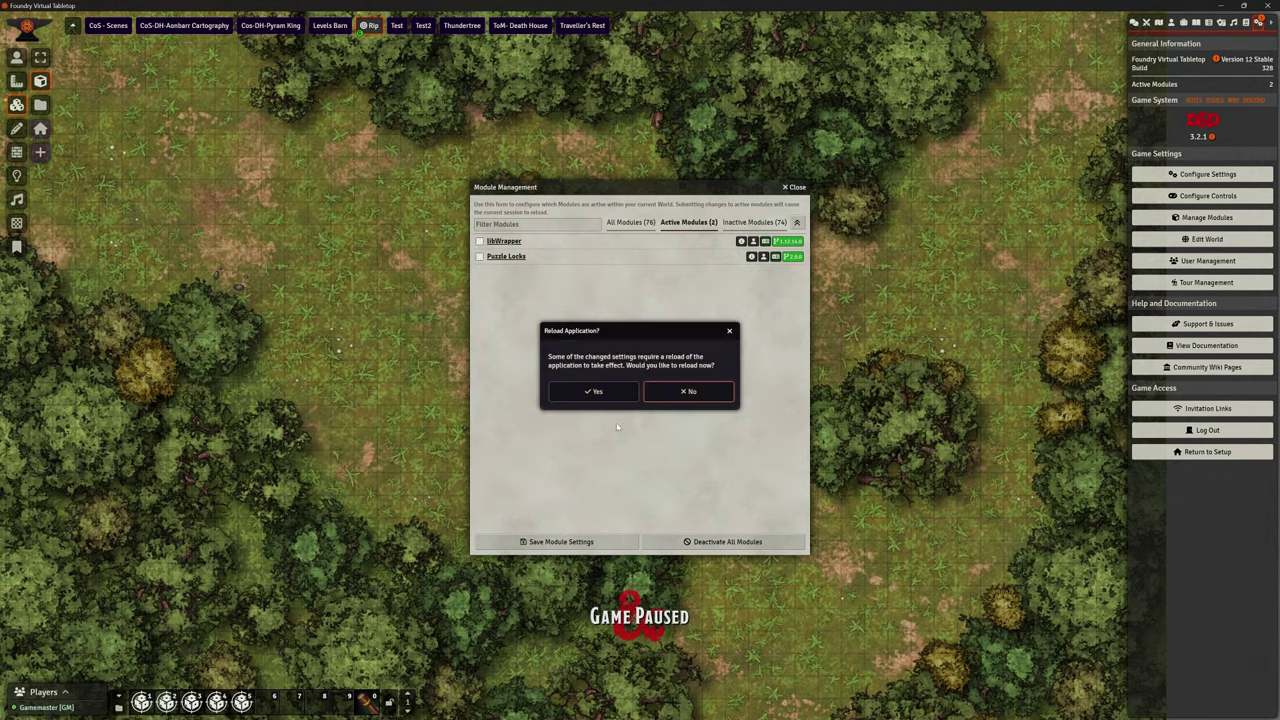
{"action": "left_click", "coordinate": [596, 393]}
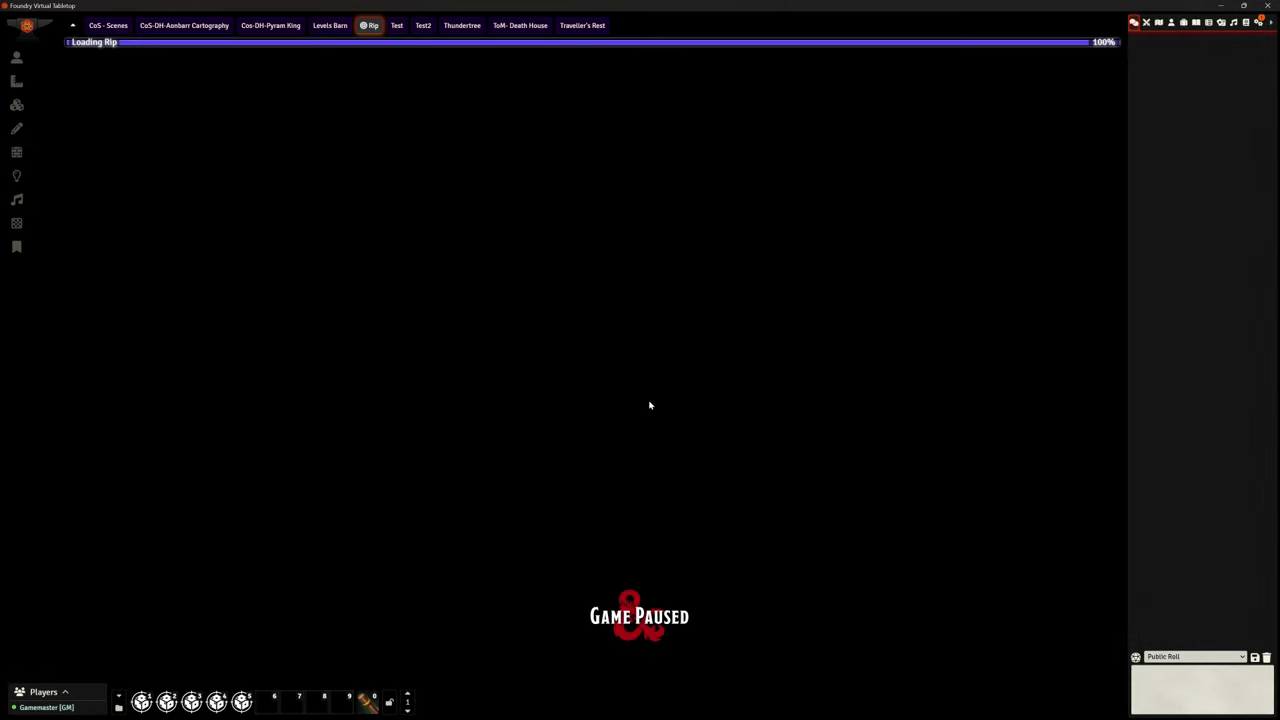
Step: Draw a new tile about 1450 by 800 pixels across the grassy clearing of the Rip scene
{"action": "scroll", "coordinate": [651, 397], "scroll_direction": "up", "scroll_amount": 20}
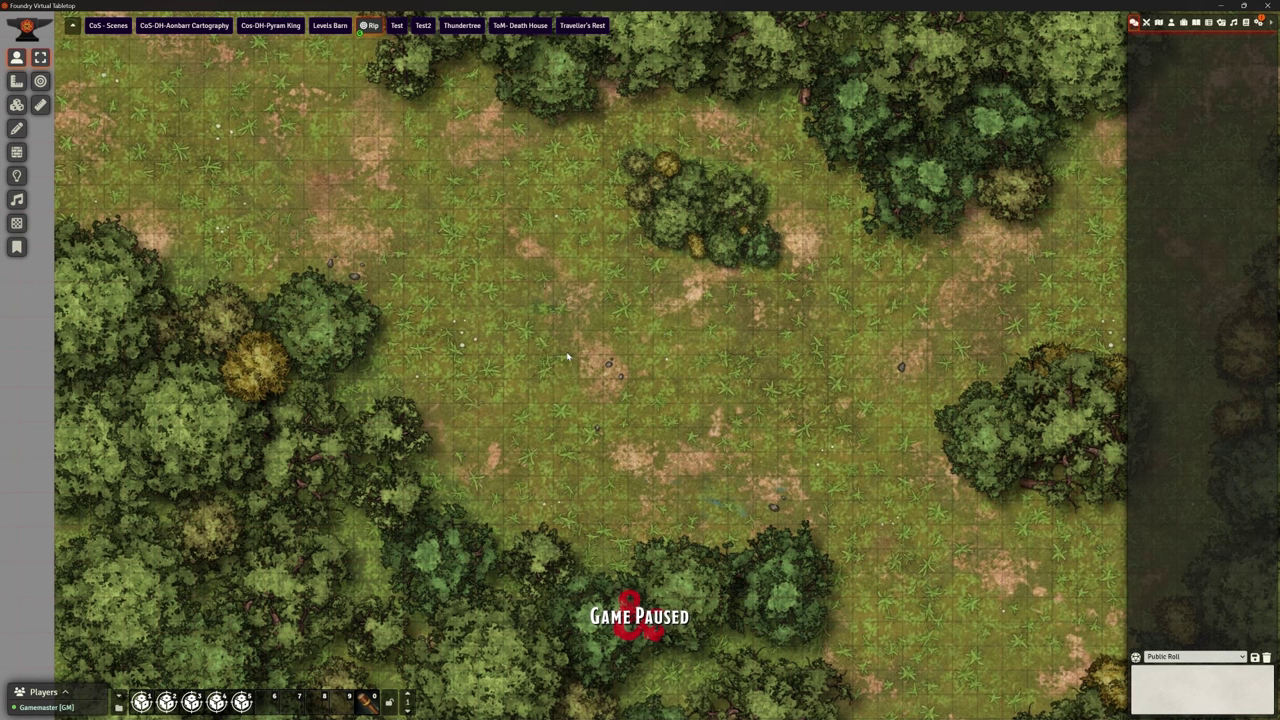
{"action": "left_click", "coordinate": [18, 105]}
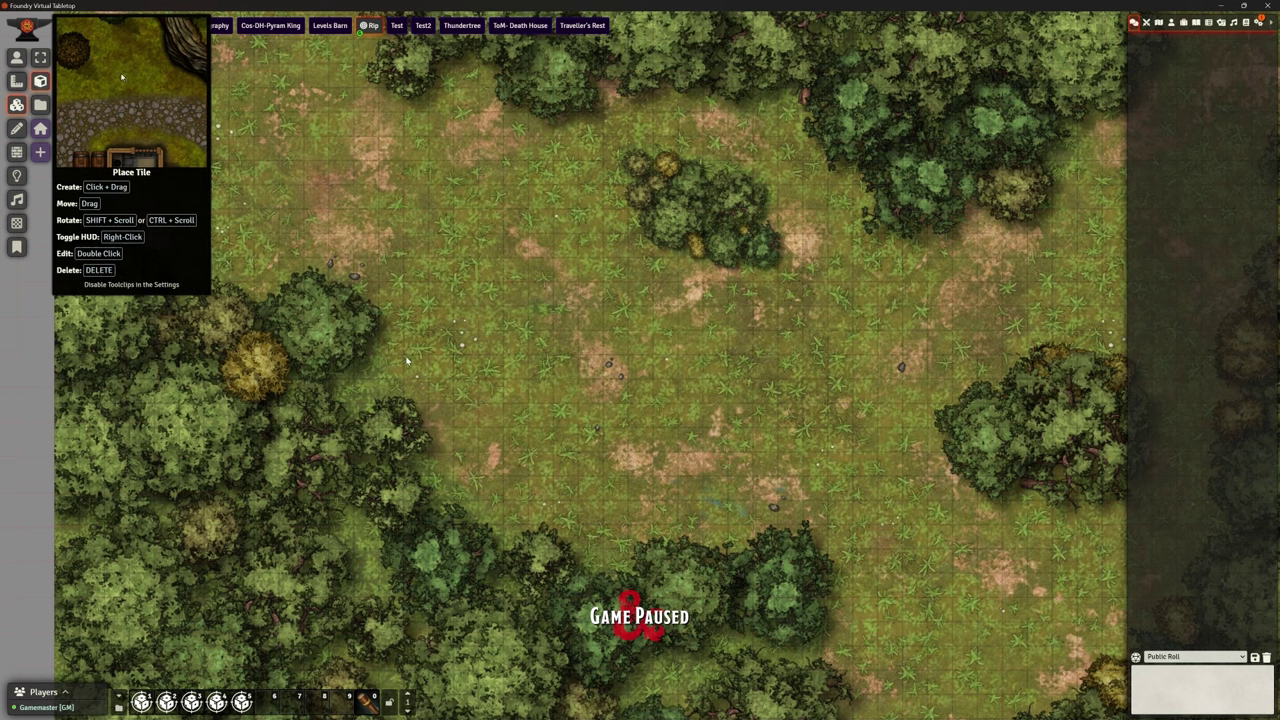
{"action": "left_click_drag", "start_coordinate": [389, 248], "coordinate": [896, 527]}
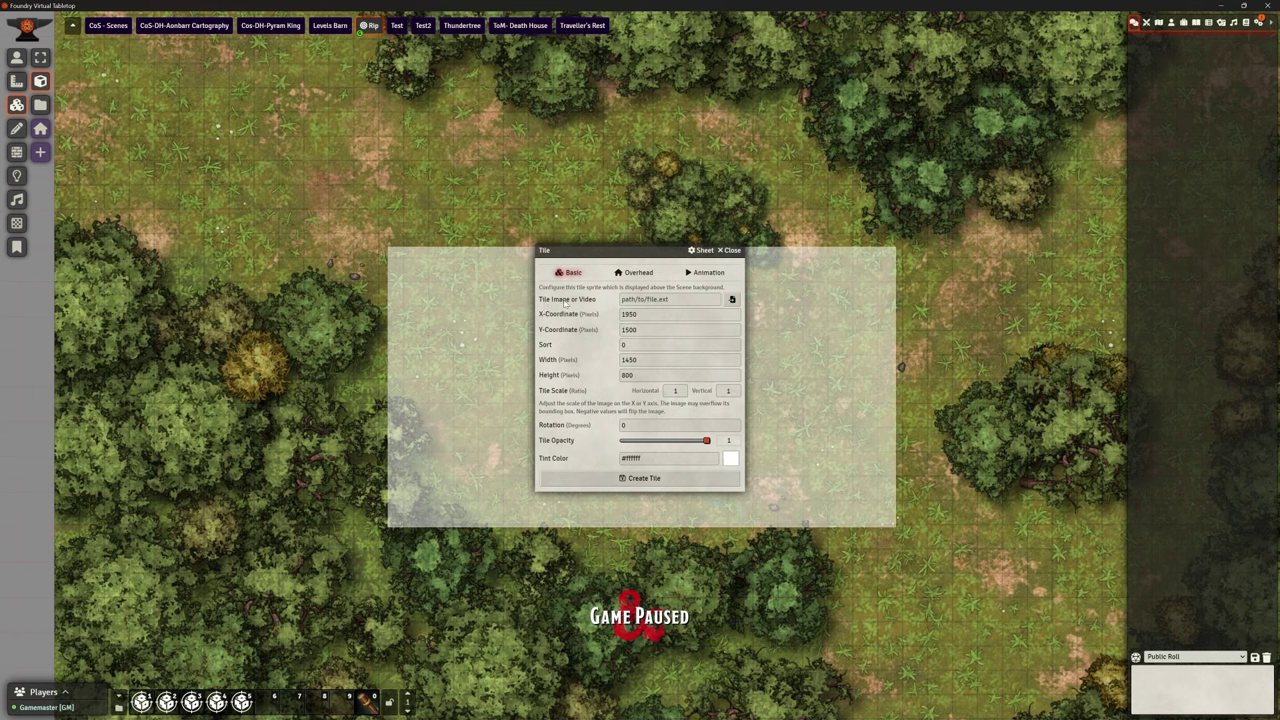
Step: Choose "Short - Druid Wildshape.mp4" from DM Folder of Stuff/Tiles as the tile's image or video
{"action": "left_click", "coordinate": [732, 300]}
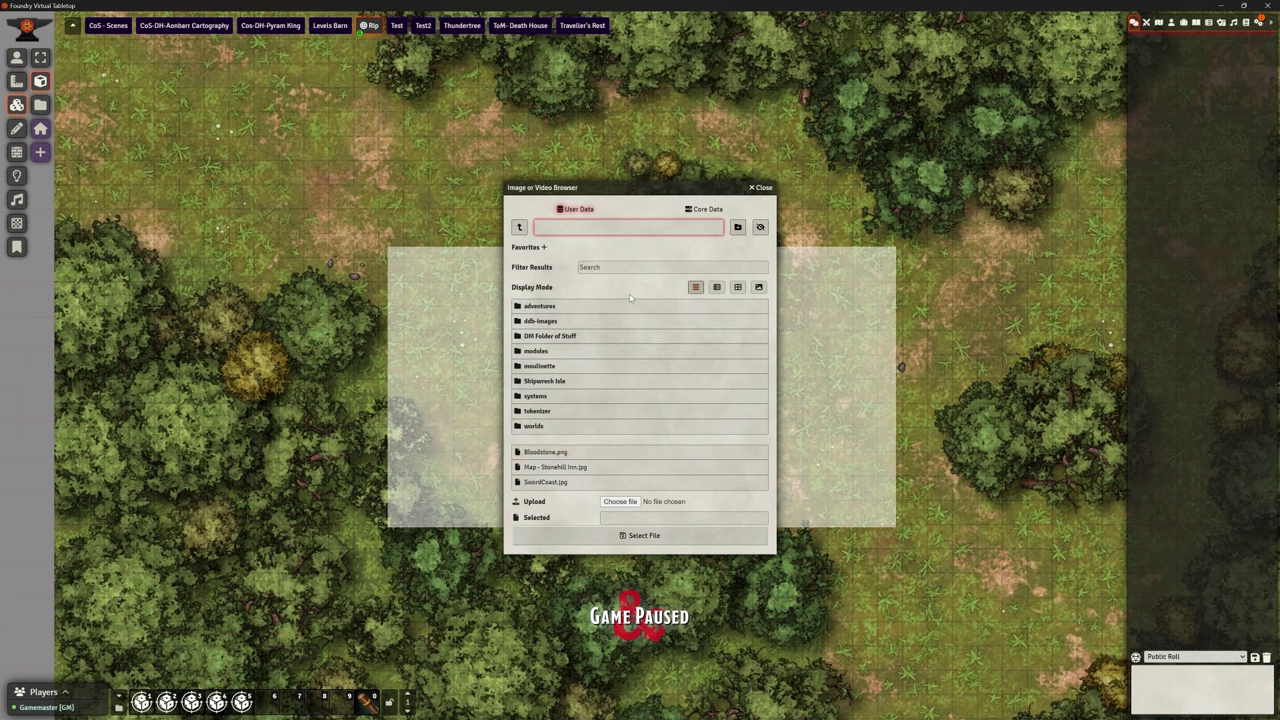
{"action": "left_click", "coordinate": [581, 338]}
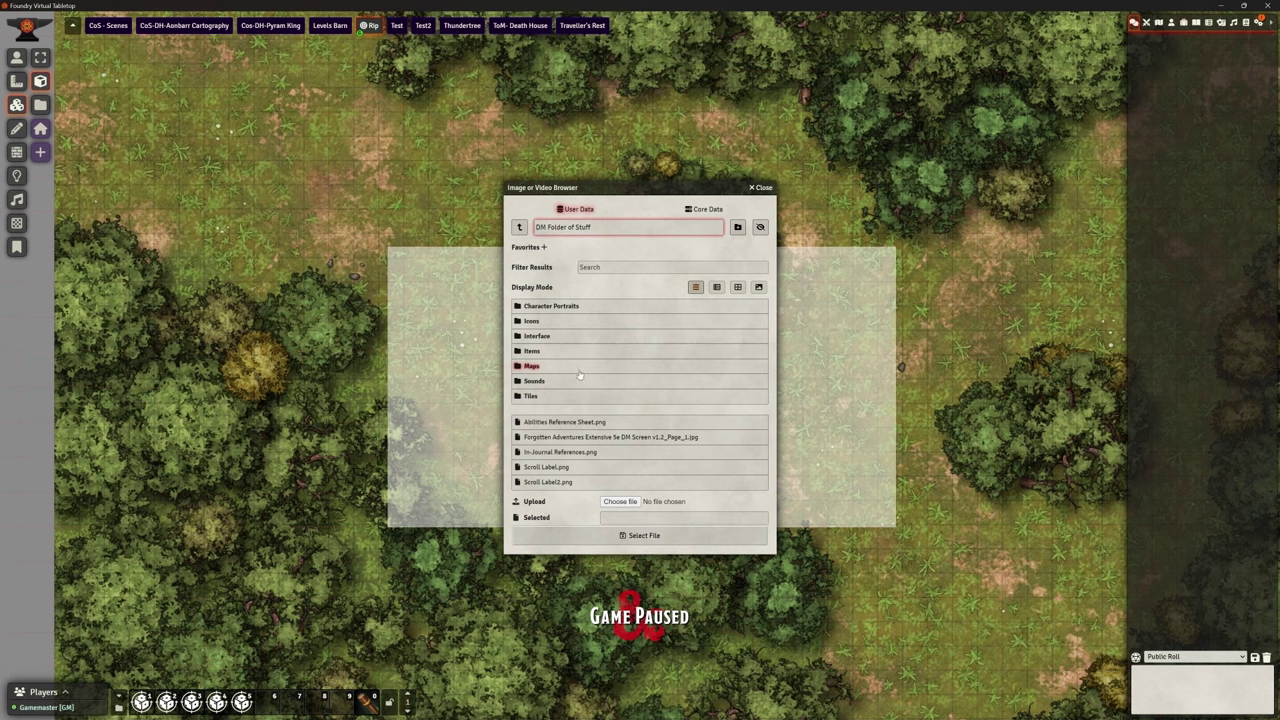
{"action": "left_click", "coordinate": [616, 381]}
{"action": "left_click", "coordinate": [520, 227]}
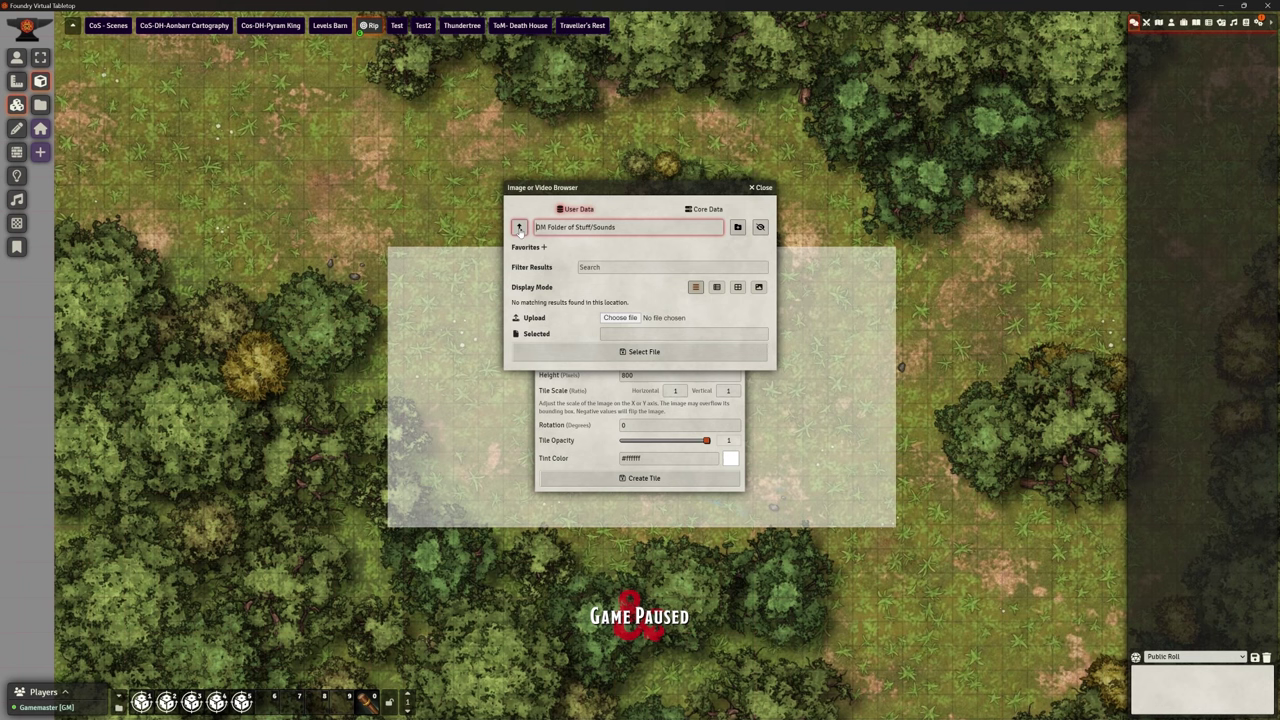
{"action": "left_click", "coordinate": [560, 398]}
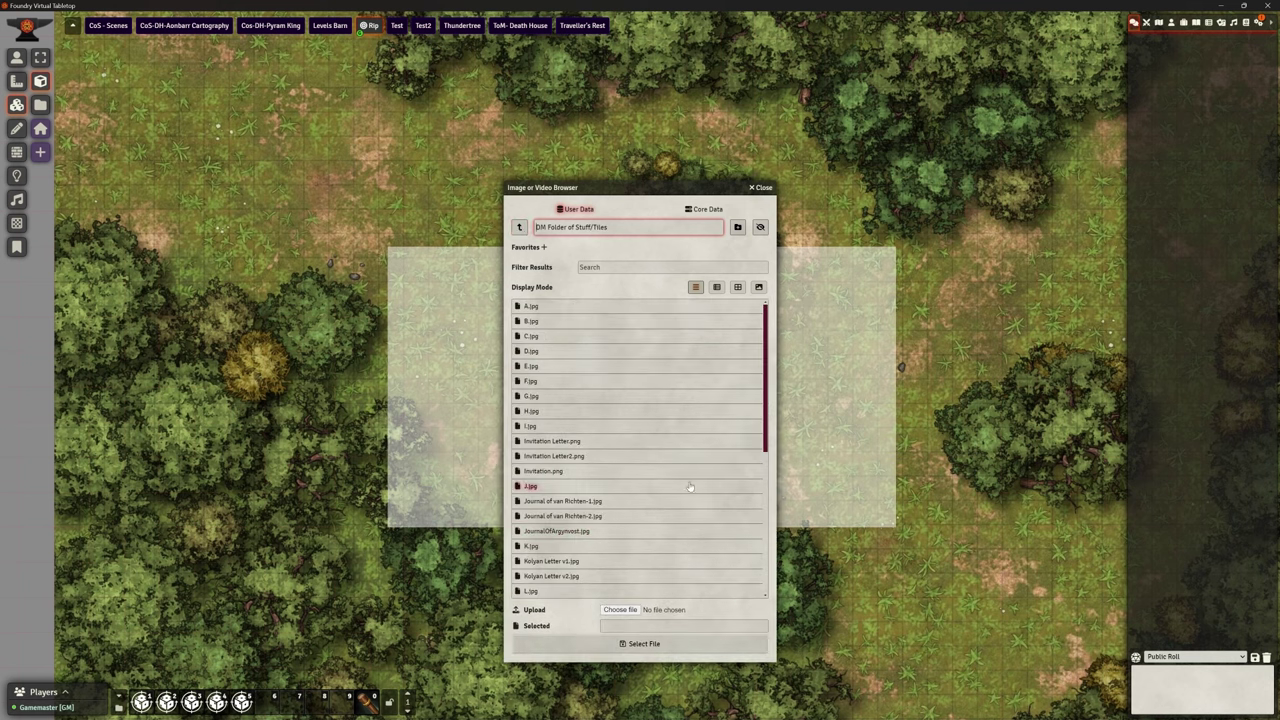
{"action": "scroll", "coordinate": [689, 487], "scroll_direction": "down", "scroll_amount": 4}
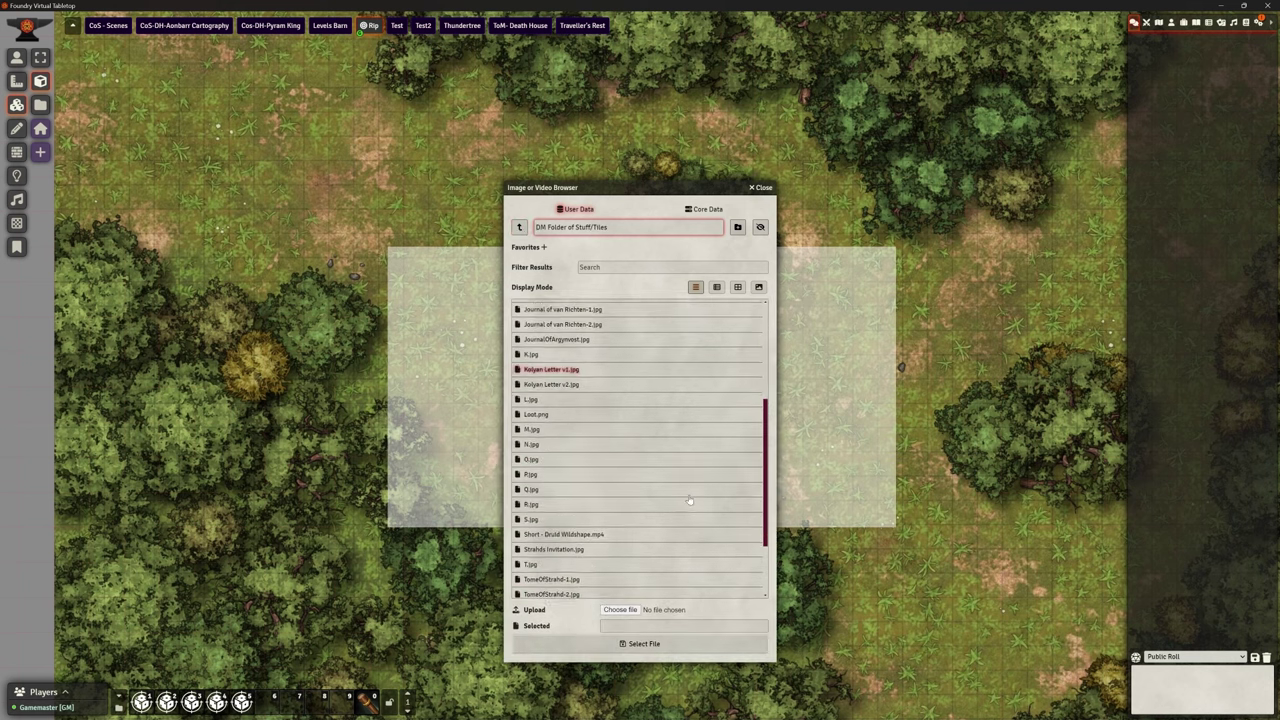
{"action": "left_click", "coordinate": [600, 526]}
{"action": "left_click", "coordinate": [645, 644]}
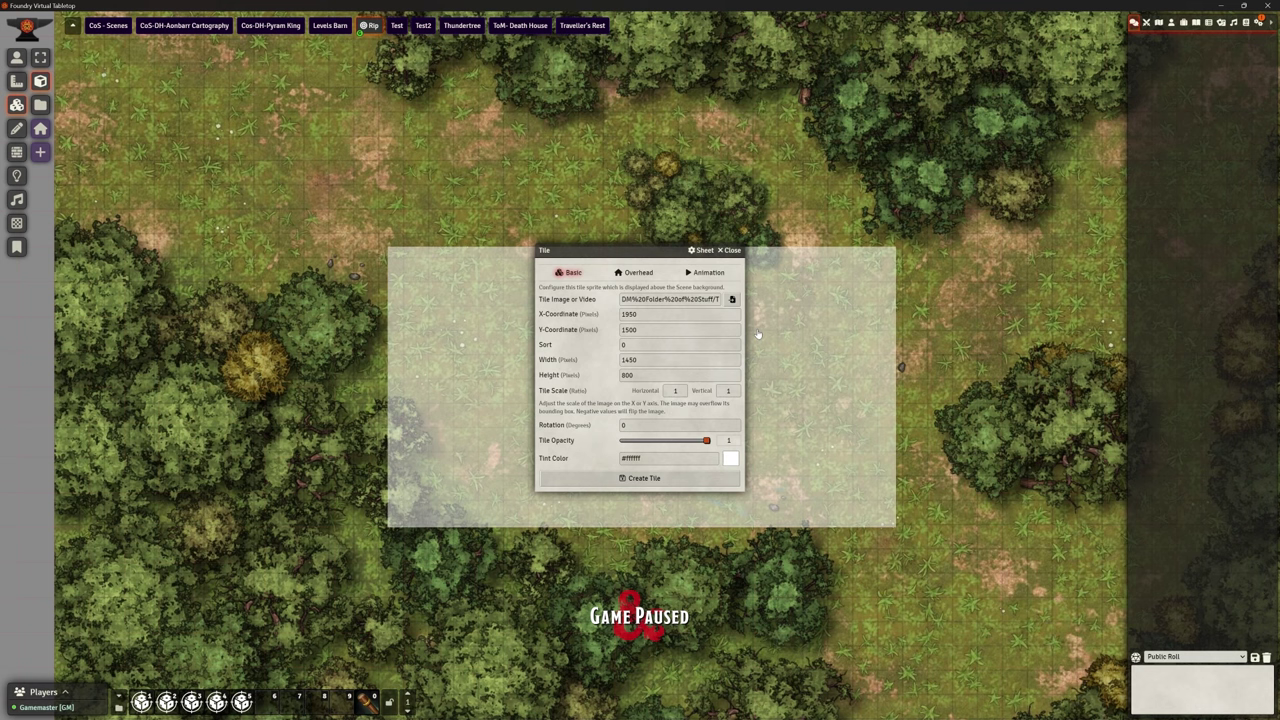
Step: Set the tile's width to 4400 and height to 2400 pixels, and create the tile
{"action": "left_click_drag", "start_coordinate": [637, 360], "coordinate": [584, 373]}
{"action": "type", "text": "44002400"}
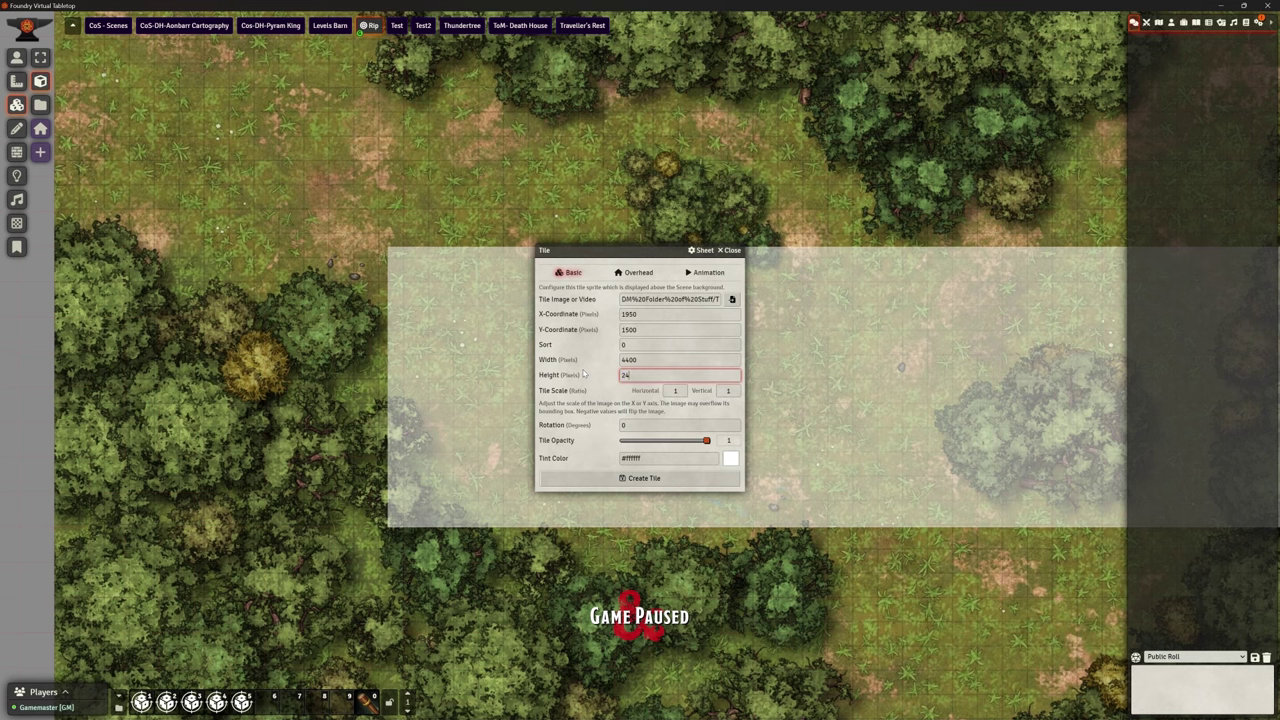
{"action": "left_click", "coordinate": [599, 388]}
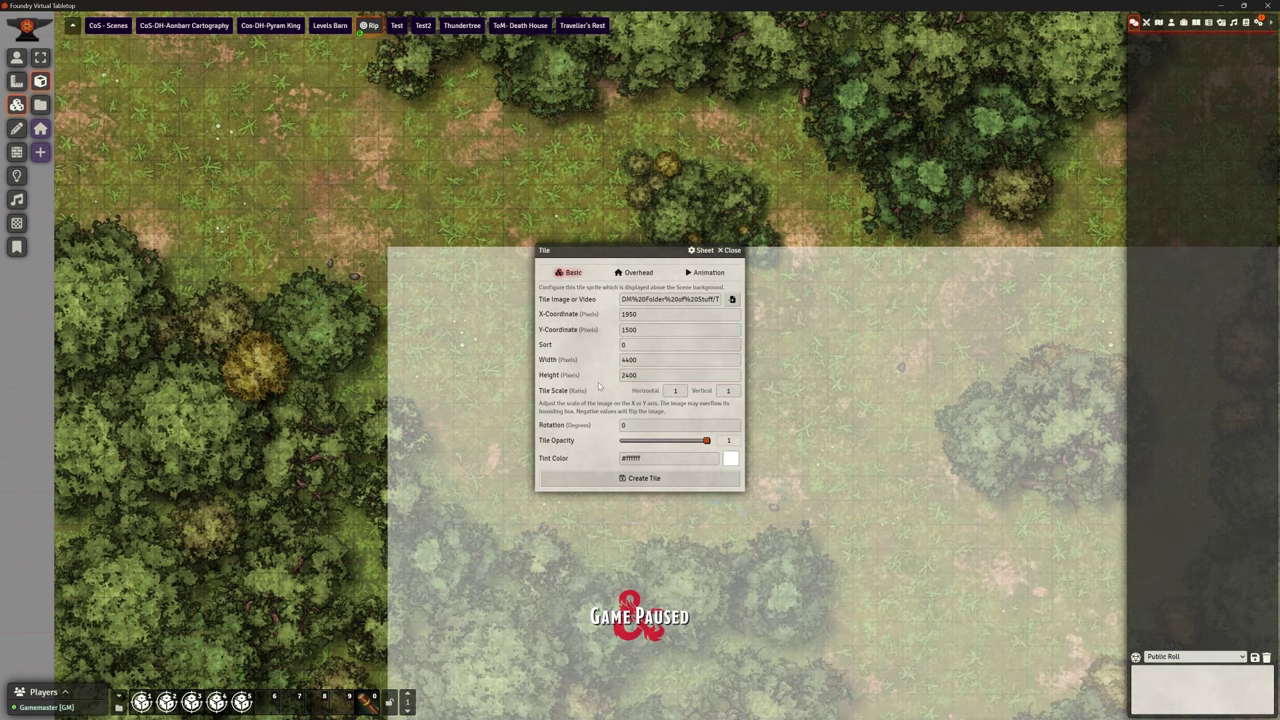
{"action": "left_click", "coordinate": [656, 484]}
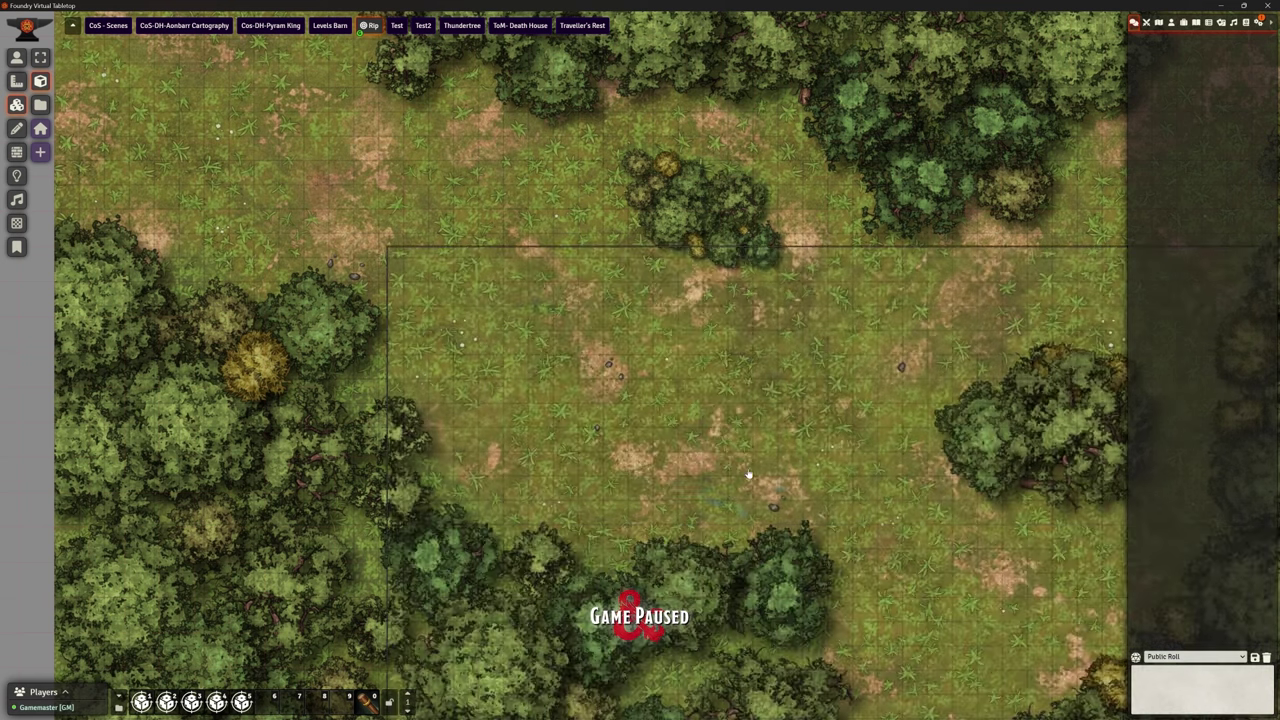
Step: Place the video tile over the middle of the scene map, and play and pause its video
{"action": "scroll", "coordinate": [800, 455], "scroll_direction": "down", "scroll_amount": 2}
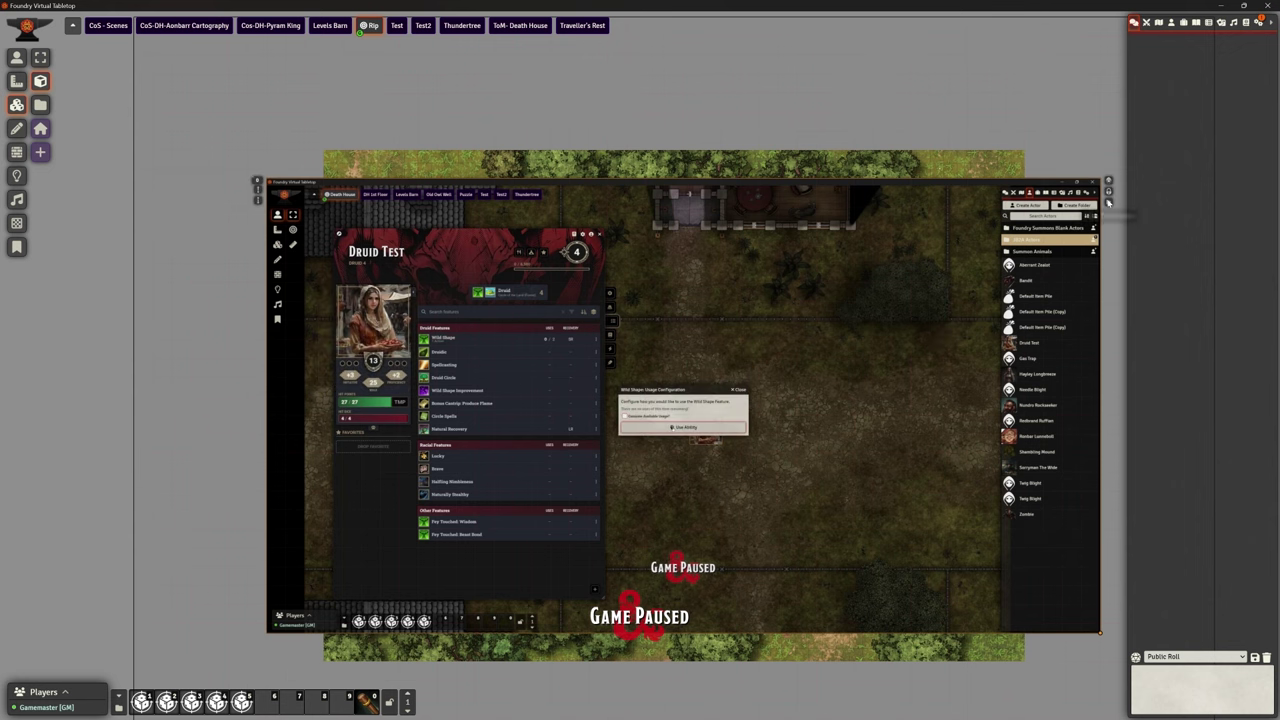
{"action": "scroll", "coordinate": [836, 320], "scroll_direction": "up", "scroll_amount": 2}
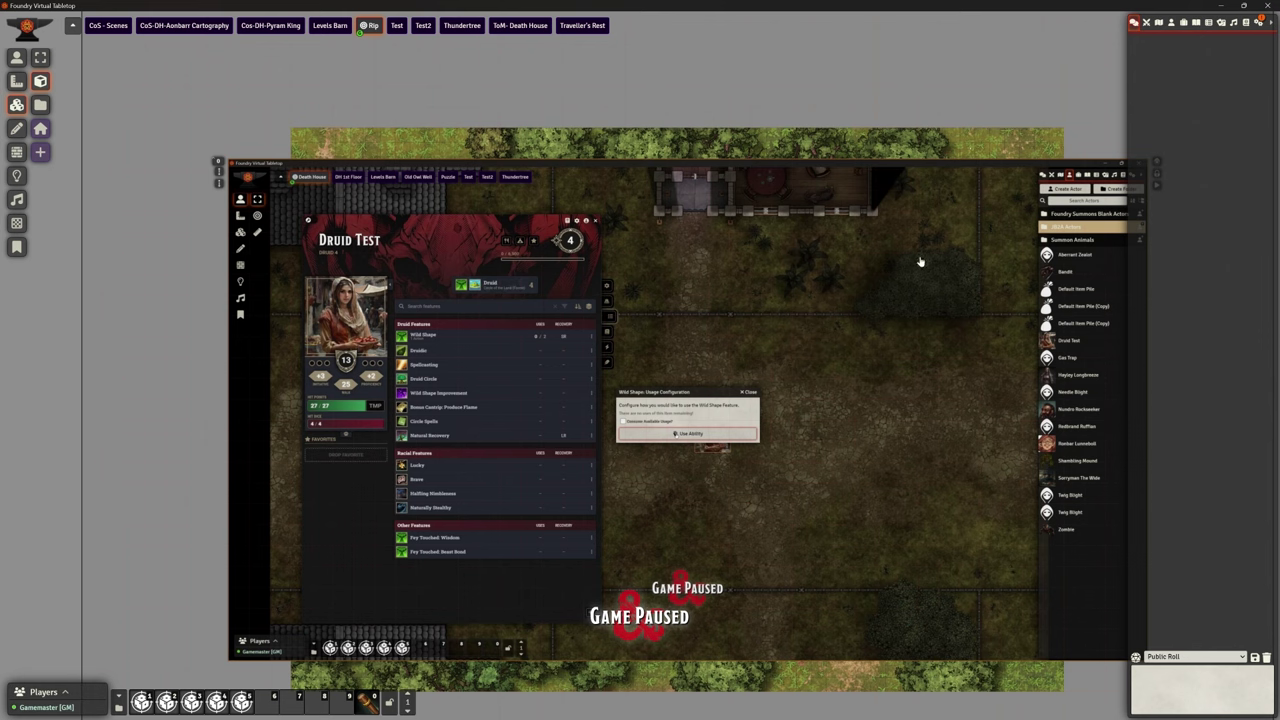
{"action": "left_click_drag", "start_coordinate": [956, 126], "coordinate": [835, 113]}
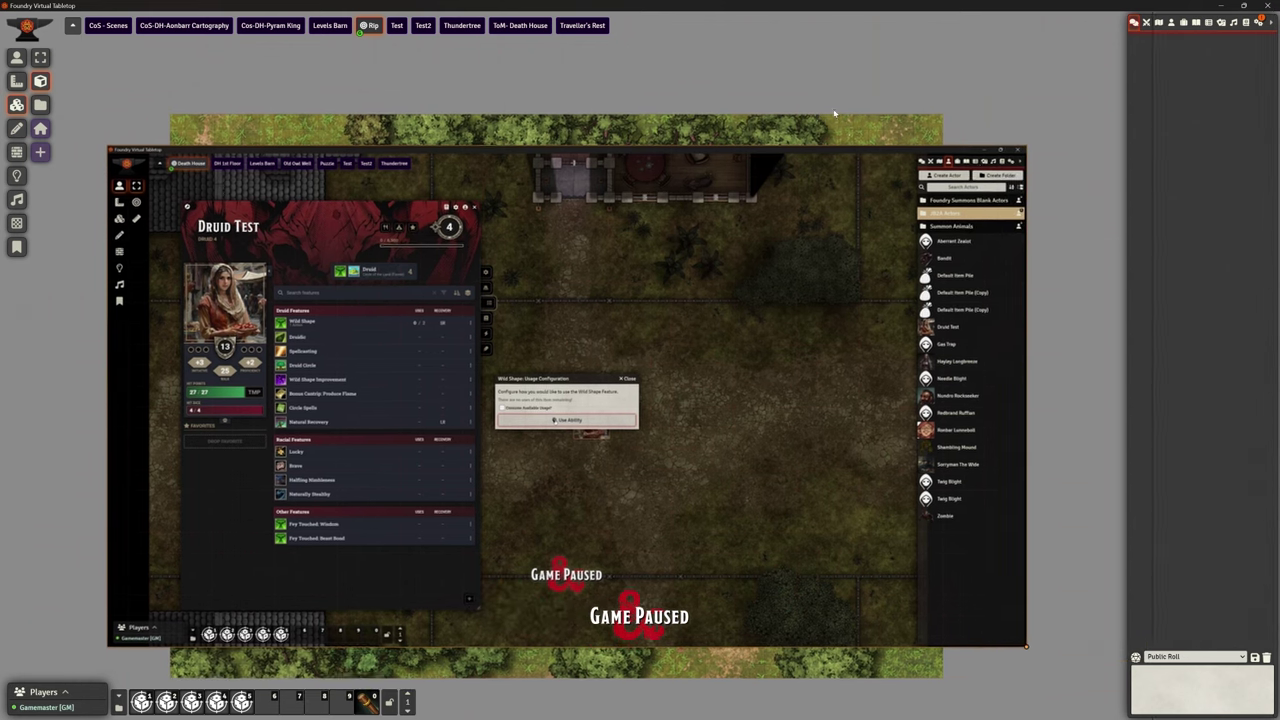
{"action": "right_click", "coordinate": [765, 355]}
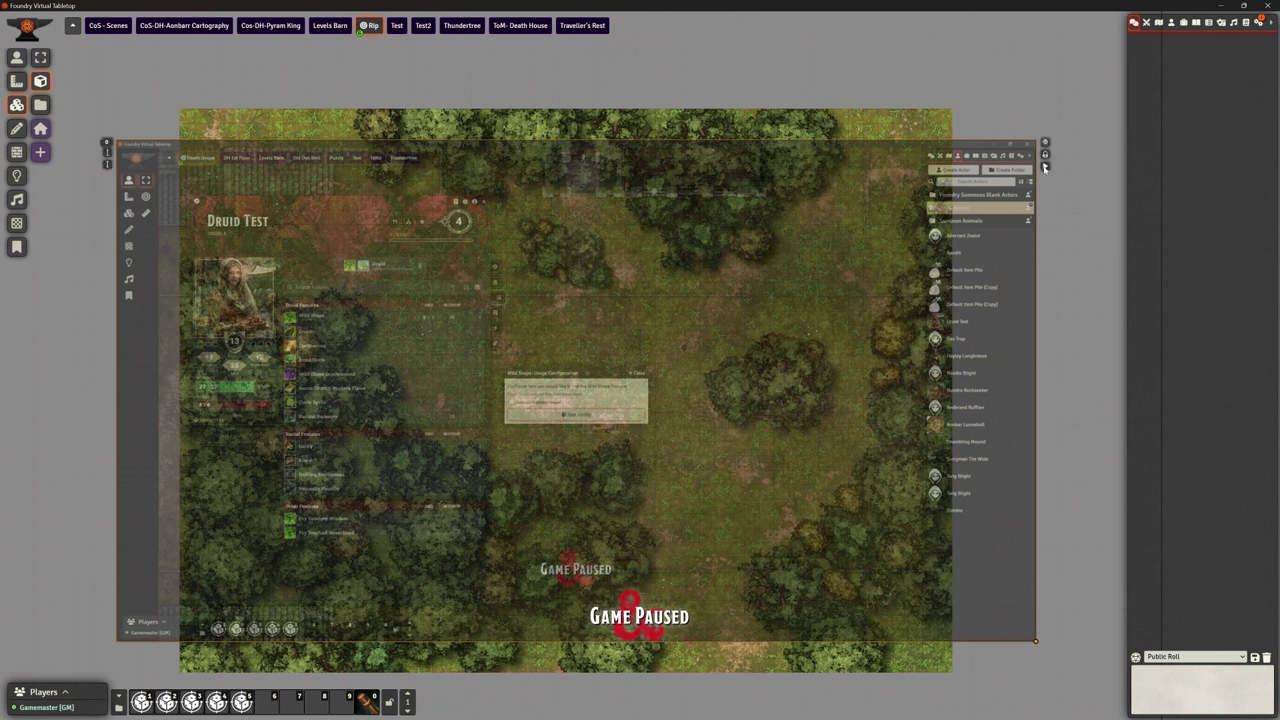
{"action": "left_click", "coordinate": [1045, 168]}
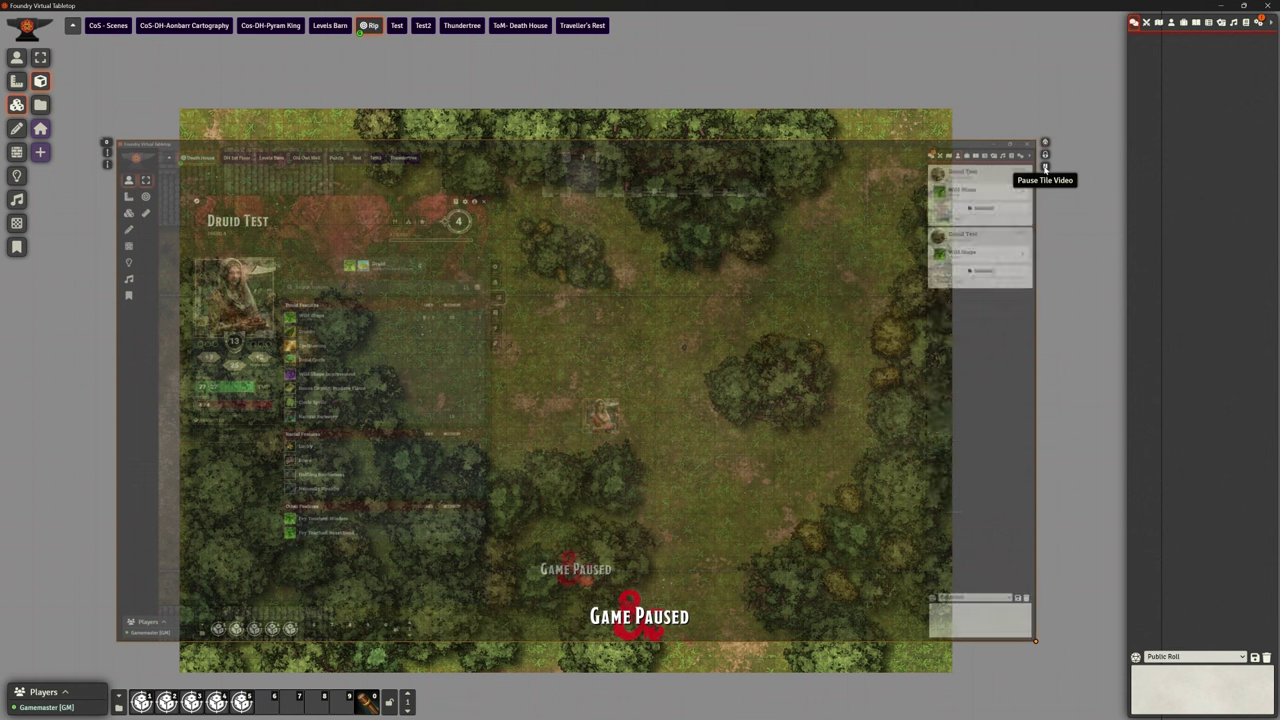
{"action": "left_click", "coordinate": [1045, 168]}
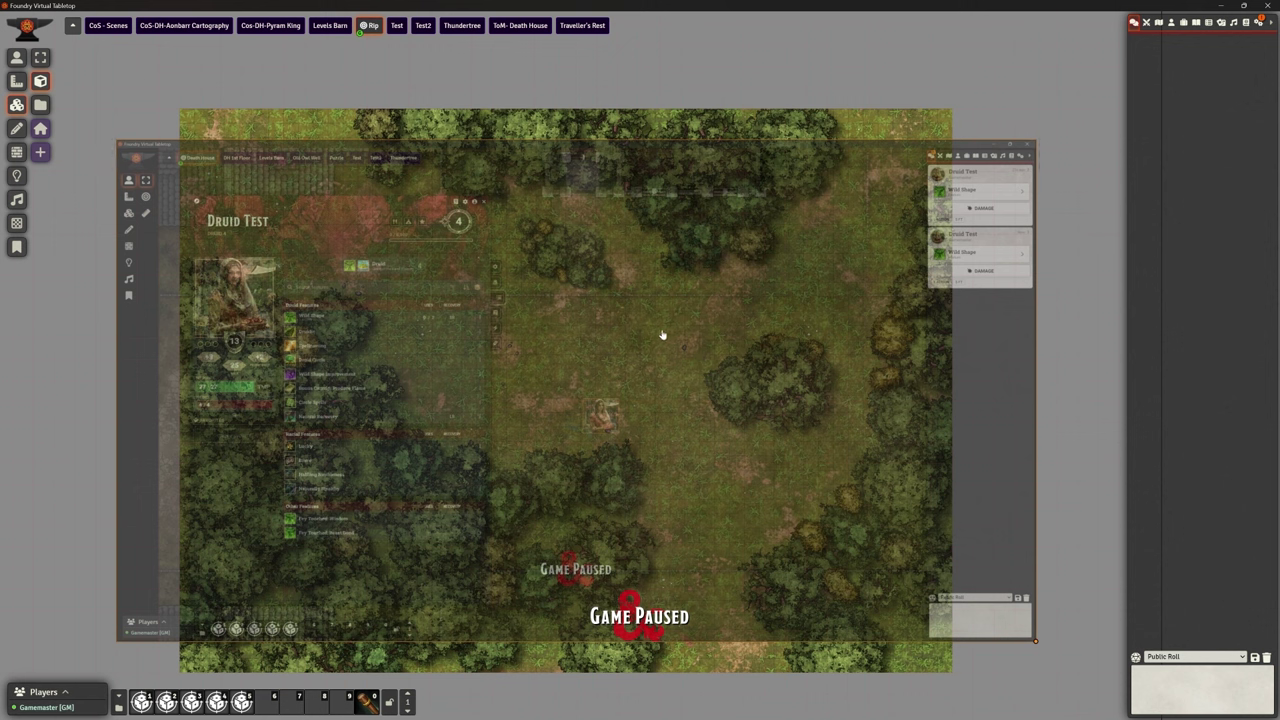
Step: Turn off video looping and raise the video volume to maximum in the tile's configuration, update it, and test playback
{"action": "double_click", "coordinate": [662, 335]}
{"action": "left_click_drag", "start_coordinate": [642, 249], "coordinate": [602, 245]}
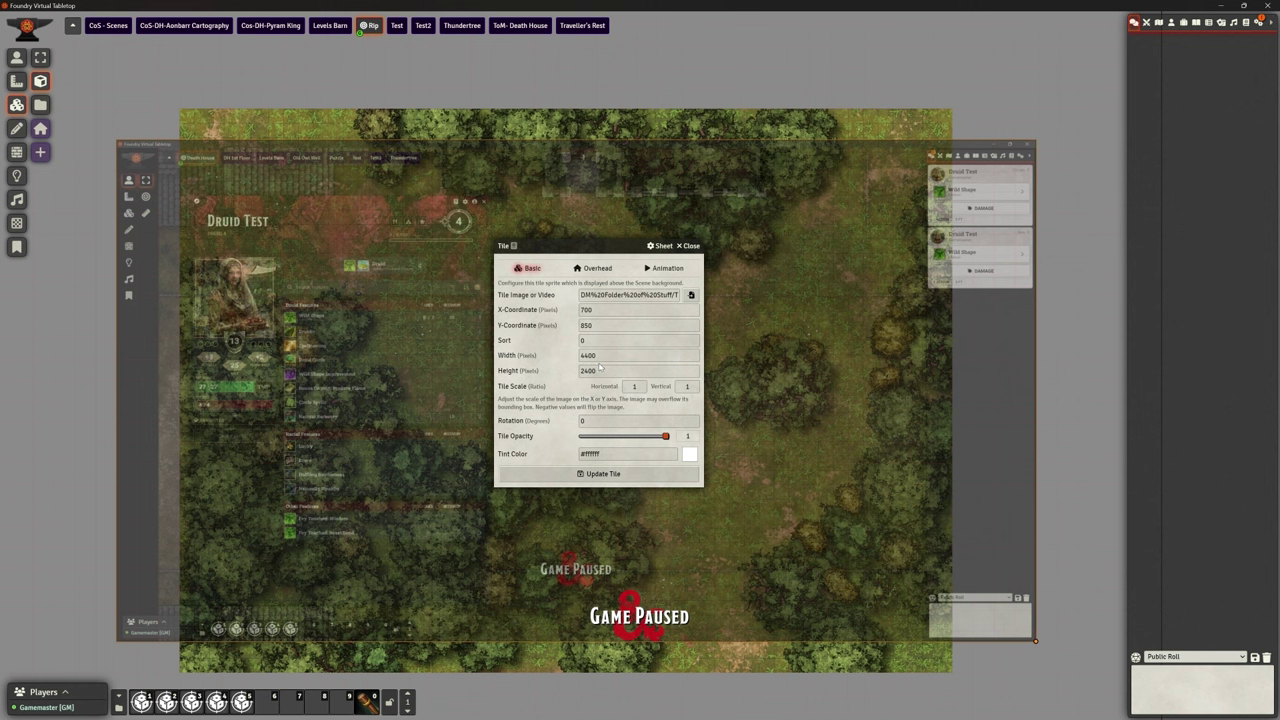
{"action": "left_click", "coordinate": [594, 270]}
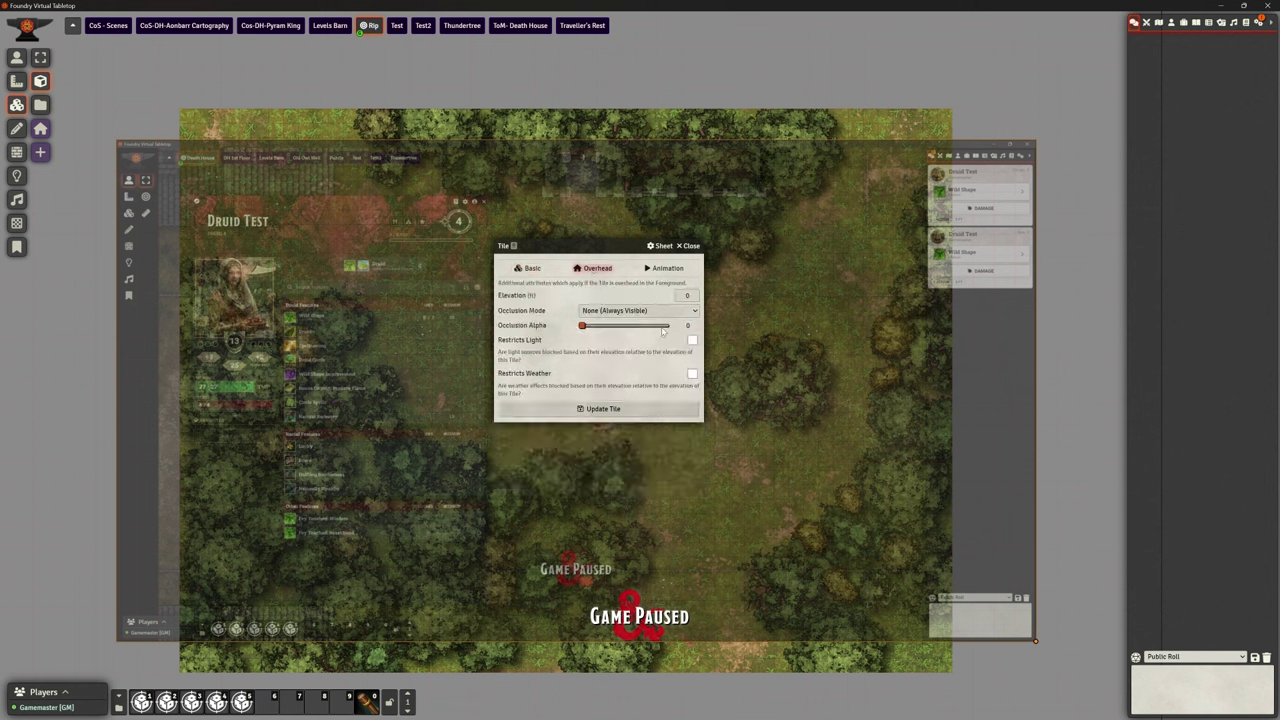
{"action": "left_click", "coordinate": [660, 268]}
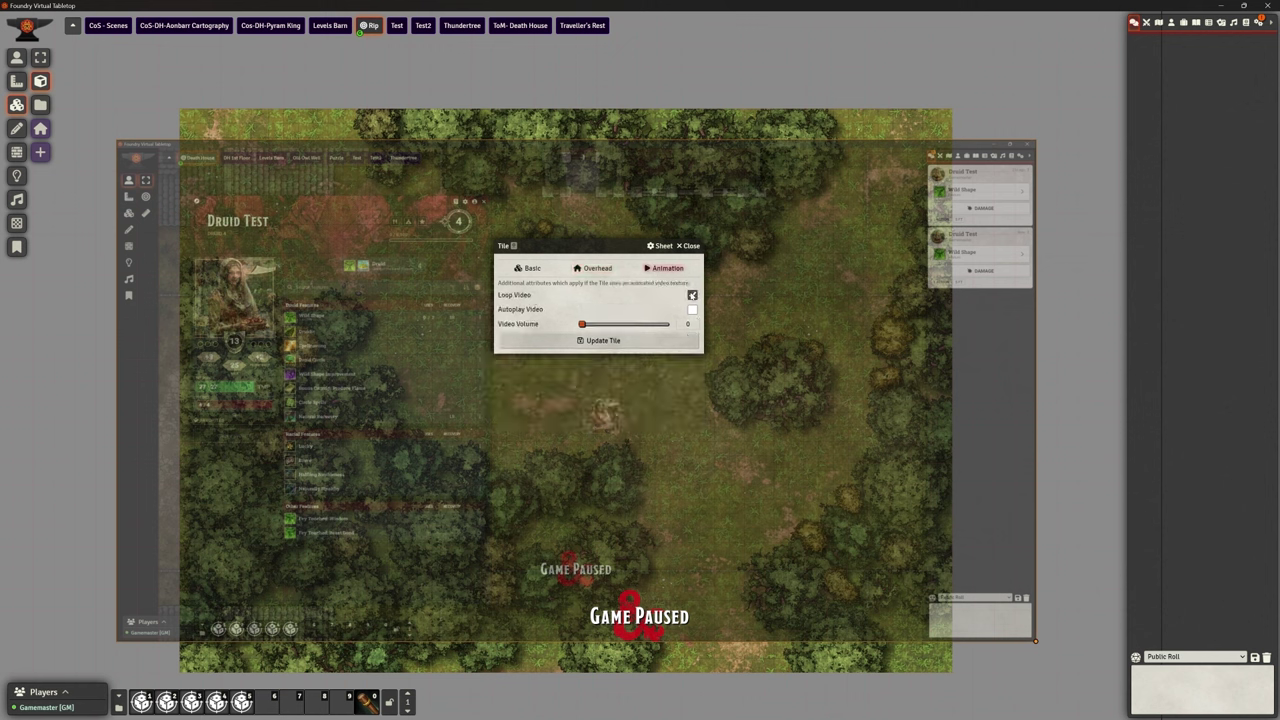
{"action": "left_click", "coordinate": [692, 295]}
{"action": "left_click_drag", "start_coordinate": [590, 326], "coordinate": [668, 326]}
{"action": "left_click", "coordinate": [600, 341]}
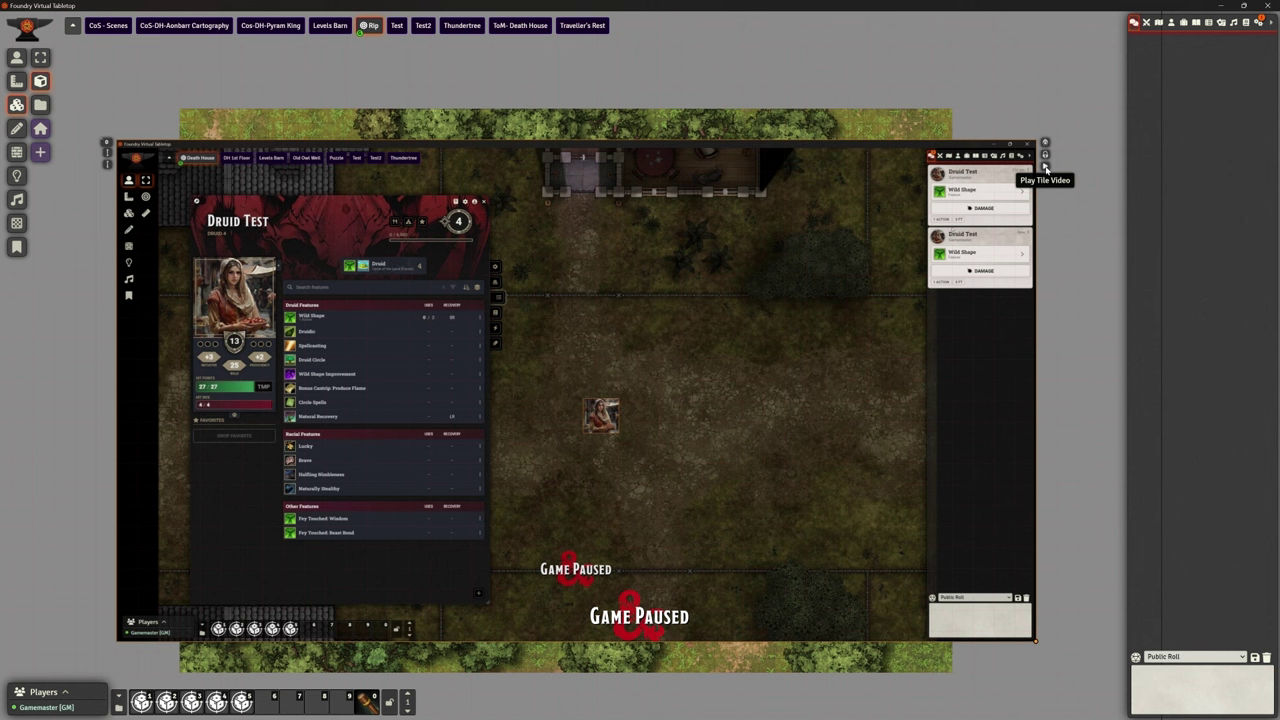
{"action": "left_click", "coordinate": [1046, 167]}
{"action": "left_click", "coordinate": [1046, 168]}
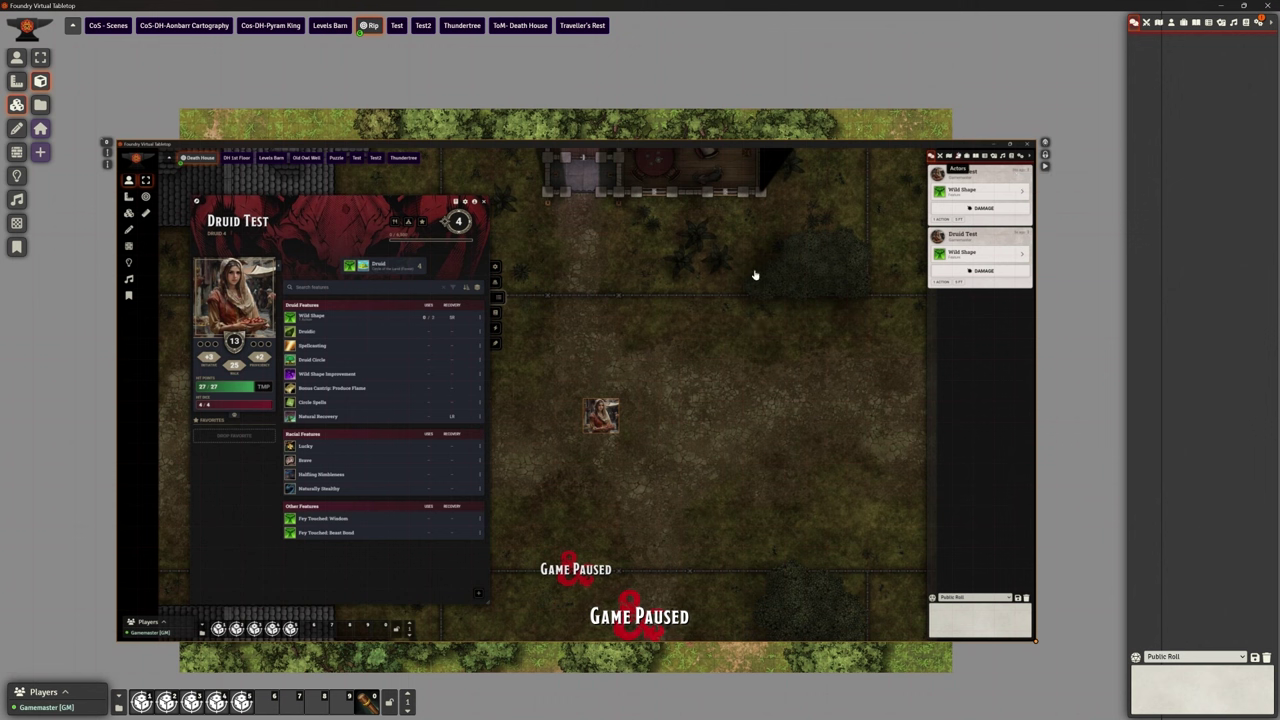
Step: Raise the Music, Environment and Interface user volumes to maximum, and play and pause the tile's video again
{"action": "left_click", "coordinate": [1259, 24]}
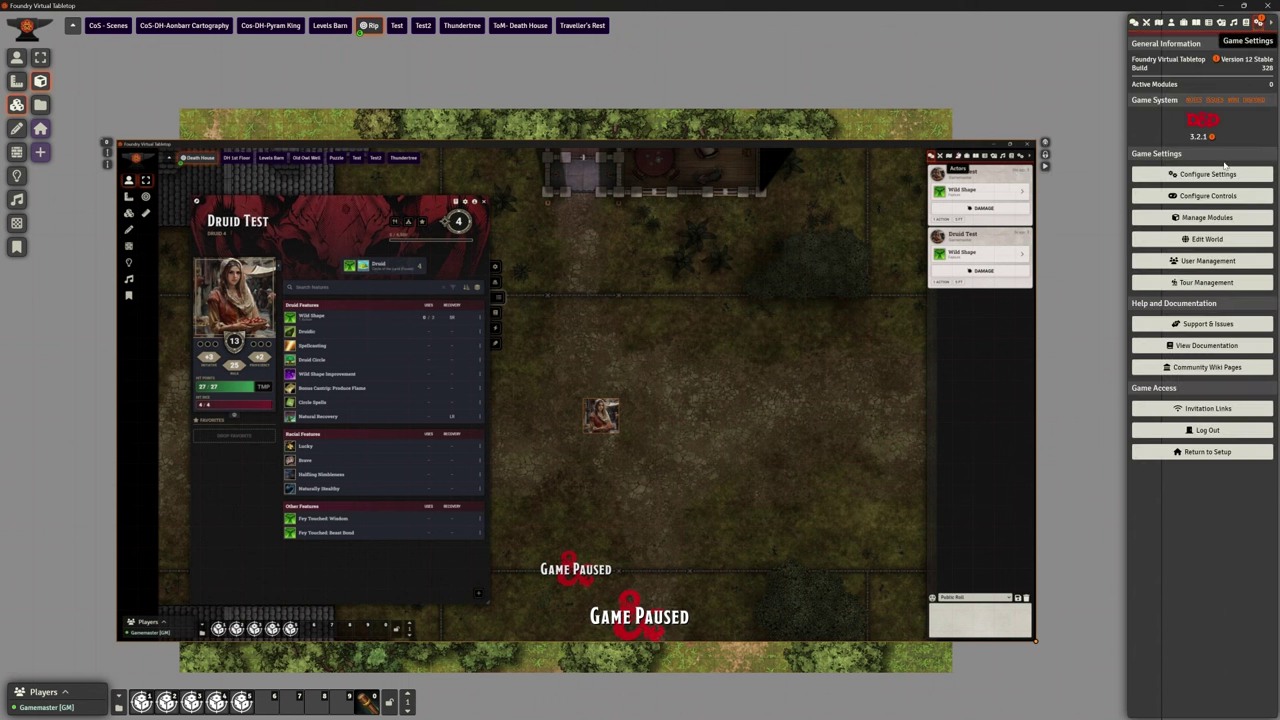
{"action": "left_click", "coordinate": [1233, 23]}
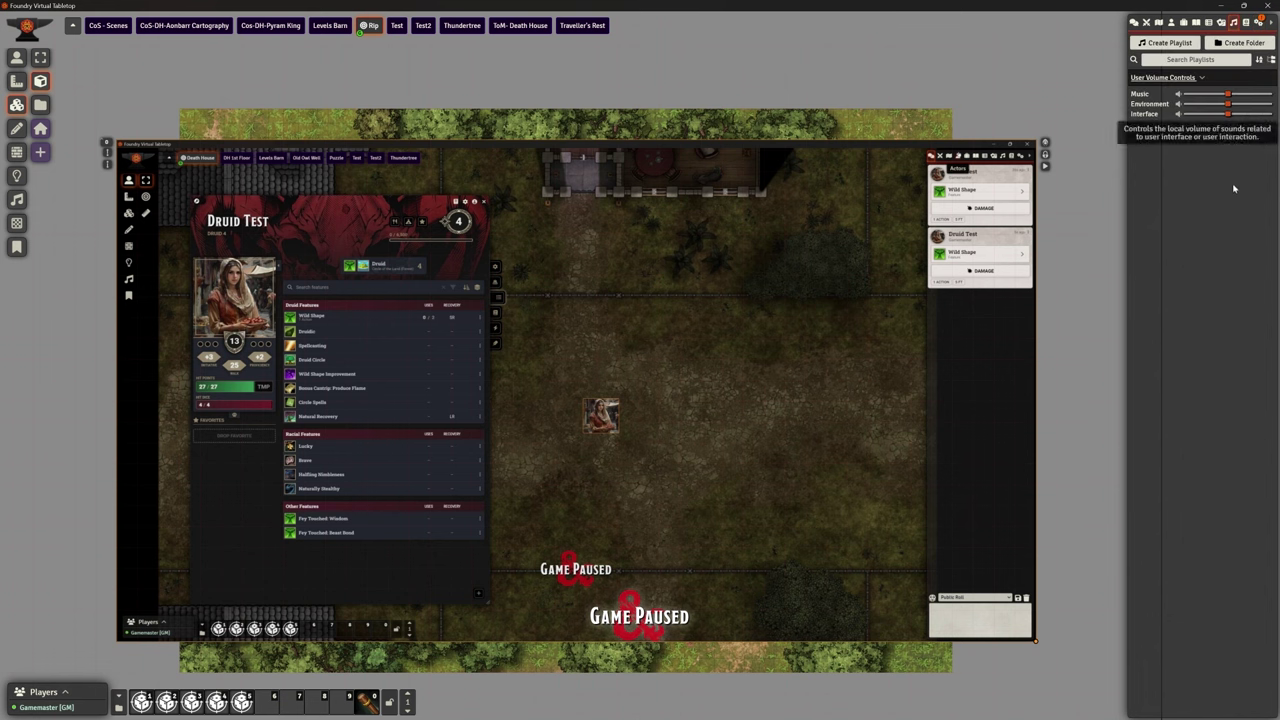
{"action": "left_click", "coordinate": [1268, 104]}
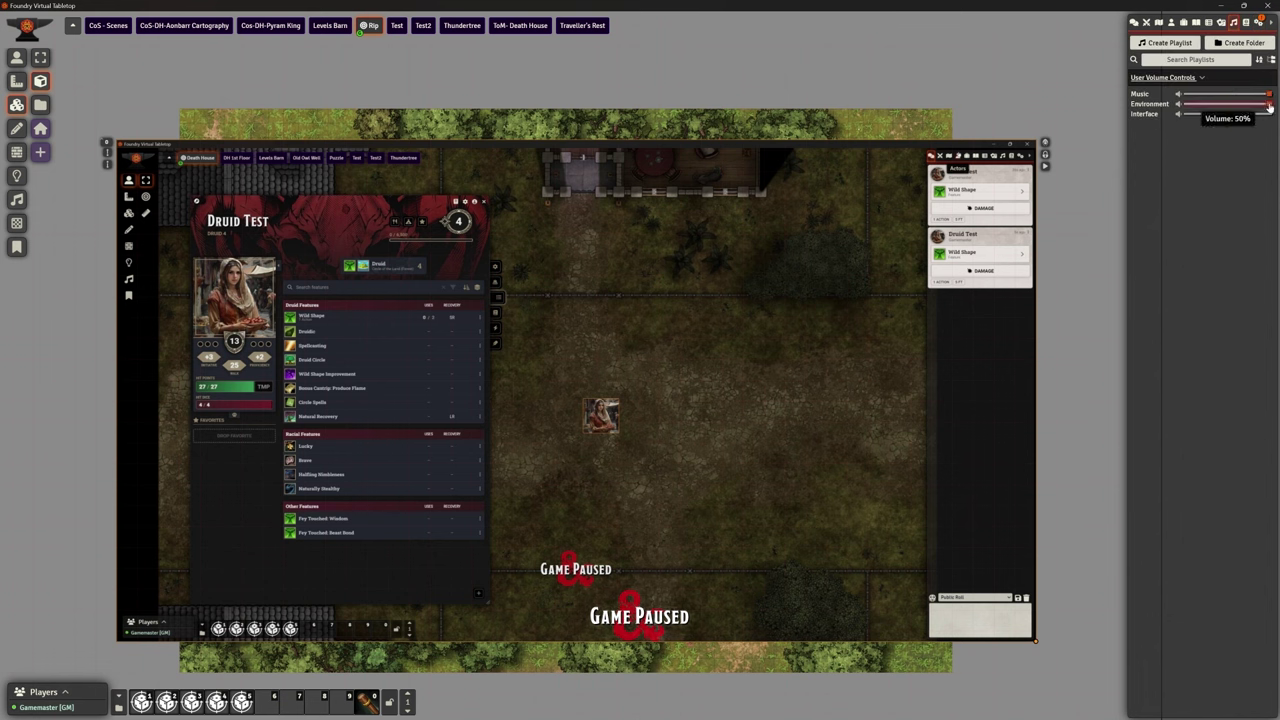
{"action": "left_click", "coordinate": [1268, 114]}
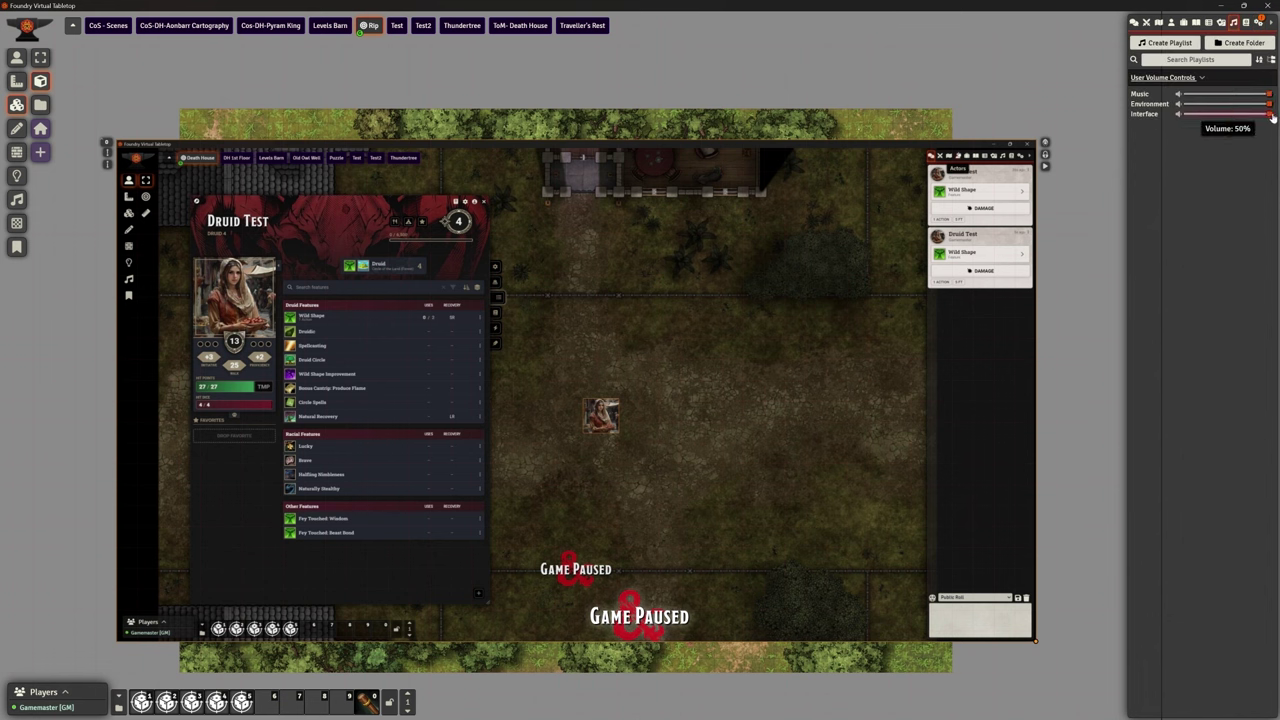
{"action": "left_click", "coordinate": [1046, 167]}
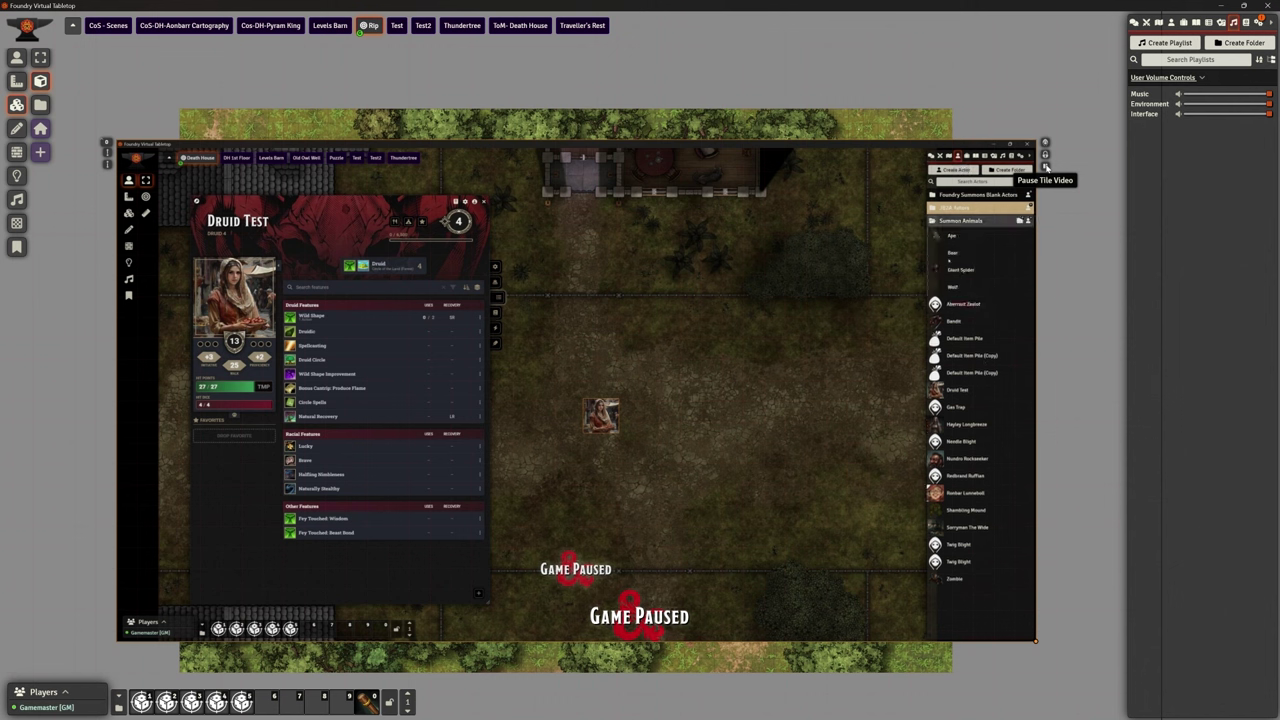
{"action": "left_click", "coordinate": [1046, 167]}
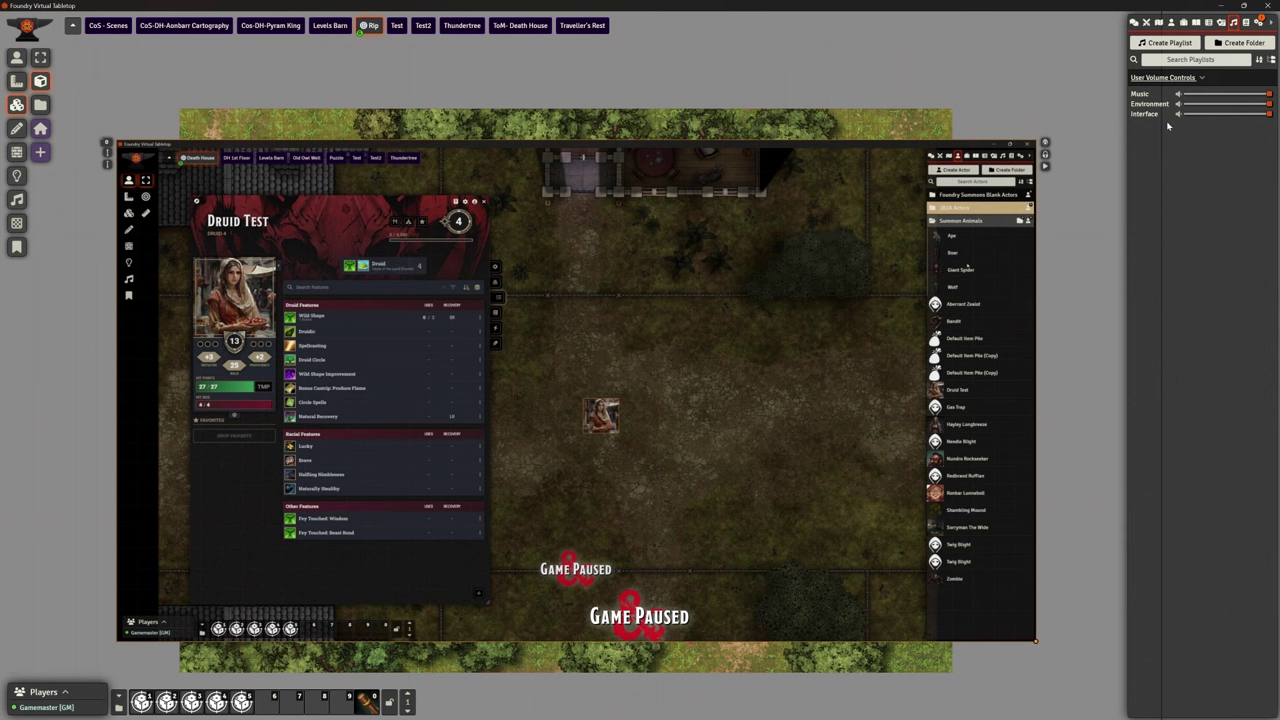
Step: Create a new scene named Interlude and activate it
{"action": "left_click", "coordinate": [1158, 22]}
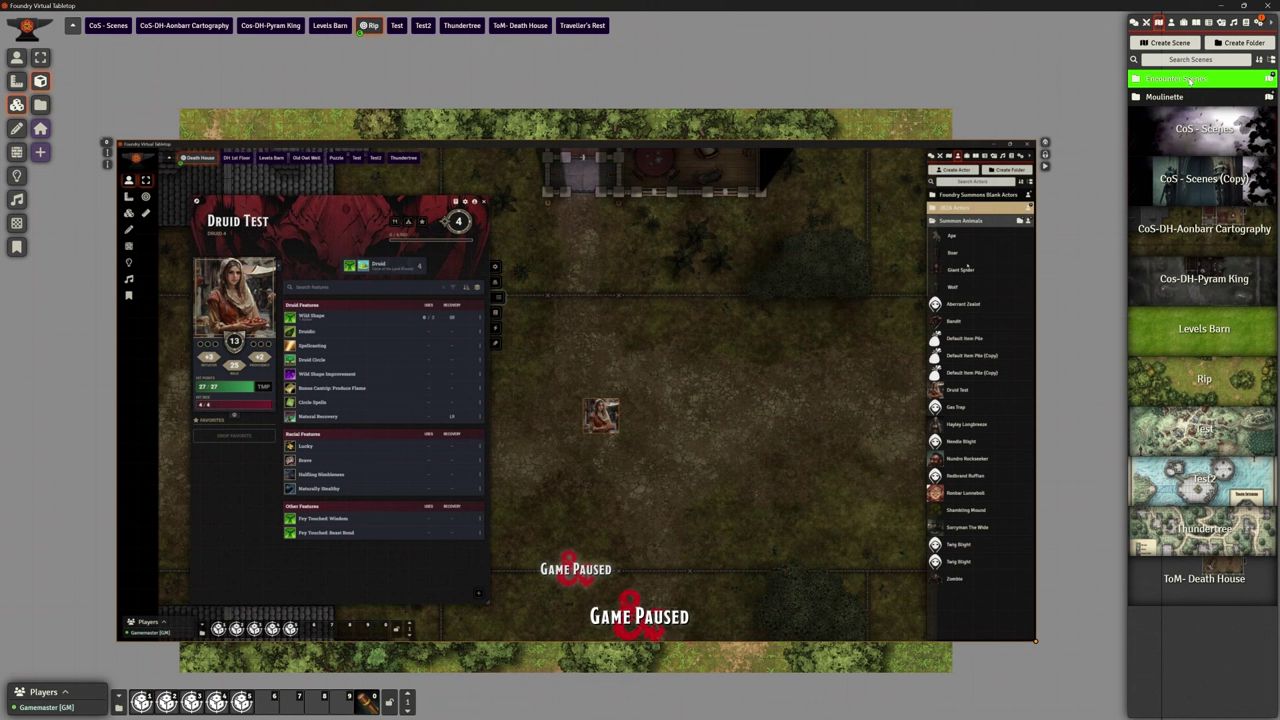
{"action": "left_click", "coordinate": [1170, 43]}
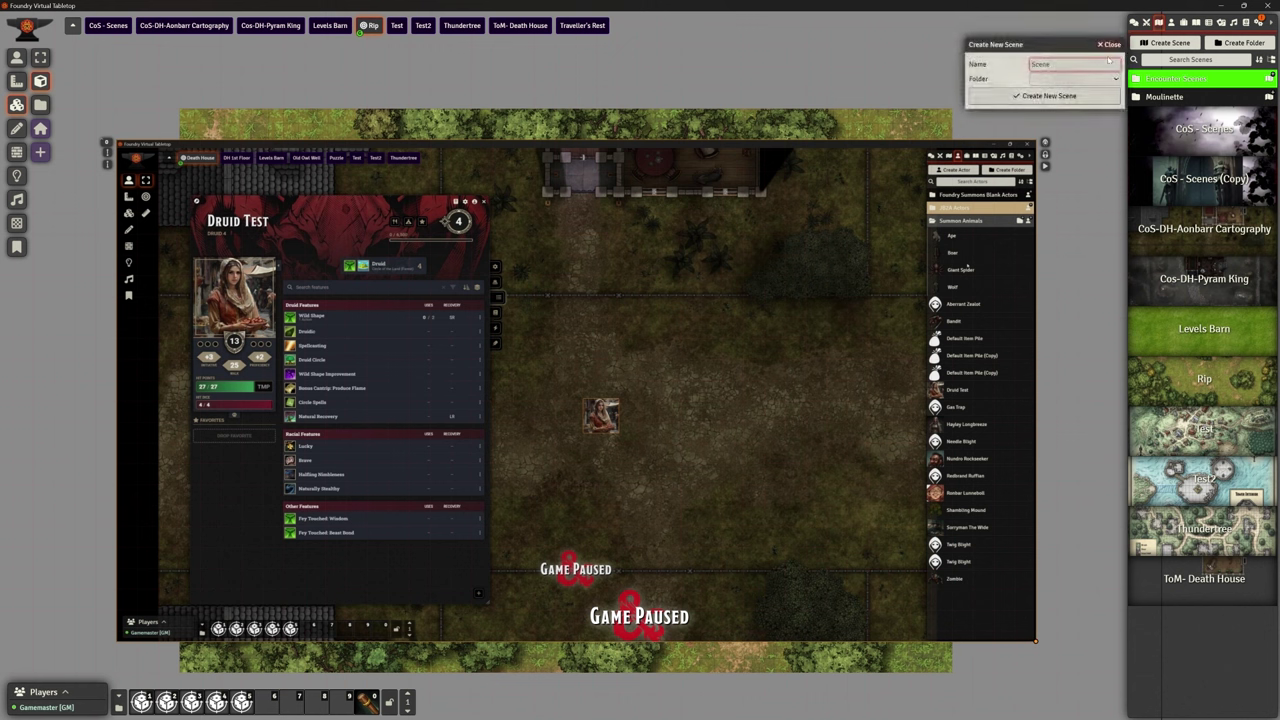
{"action": "type", "text": "I"}
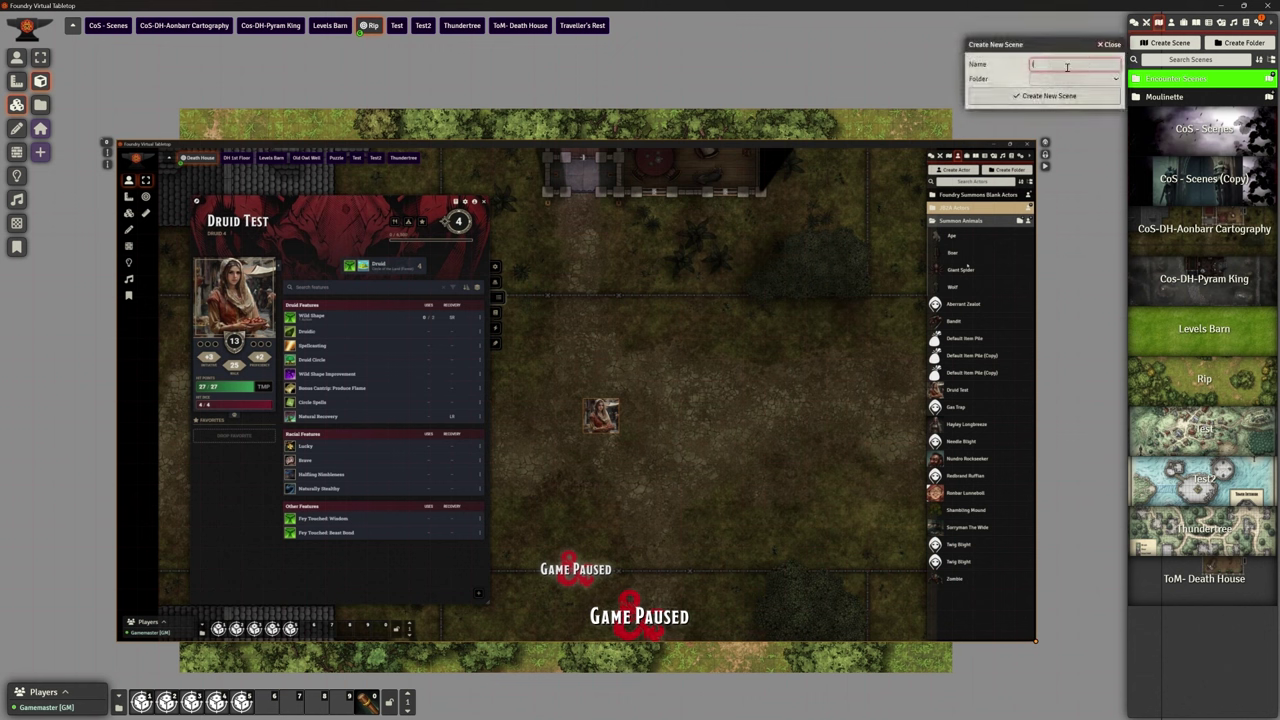
{"action": "type", "text": "nterlude"}
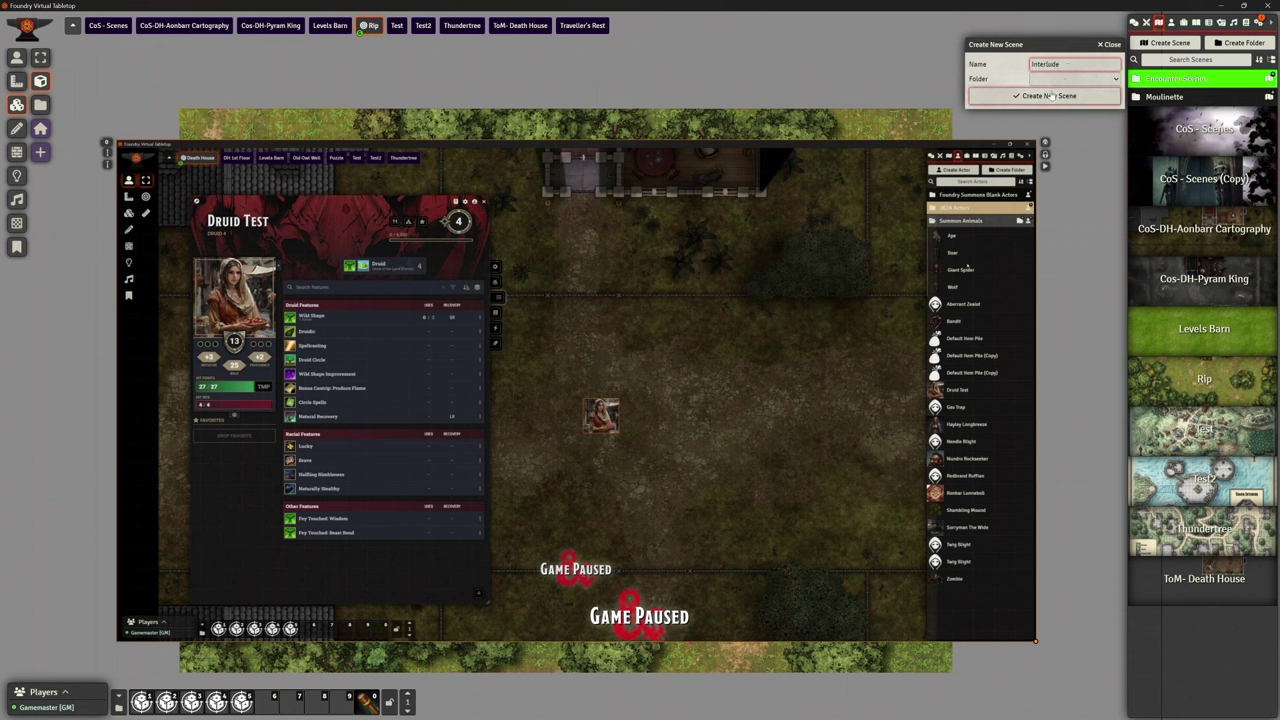
{"action": "left_click", "coordinate": [1049, 95]}
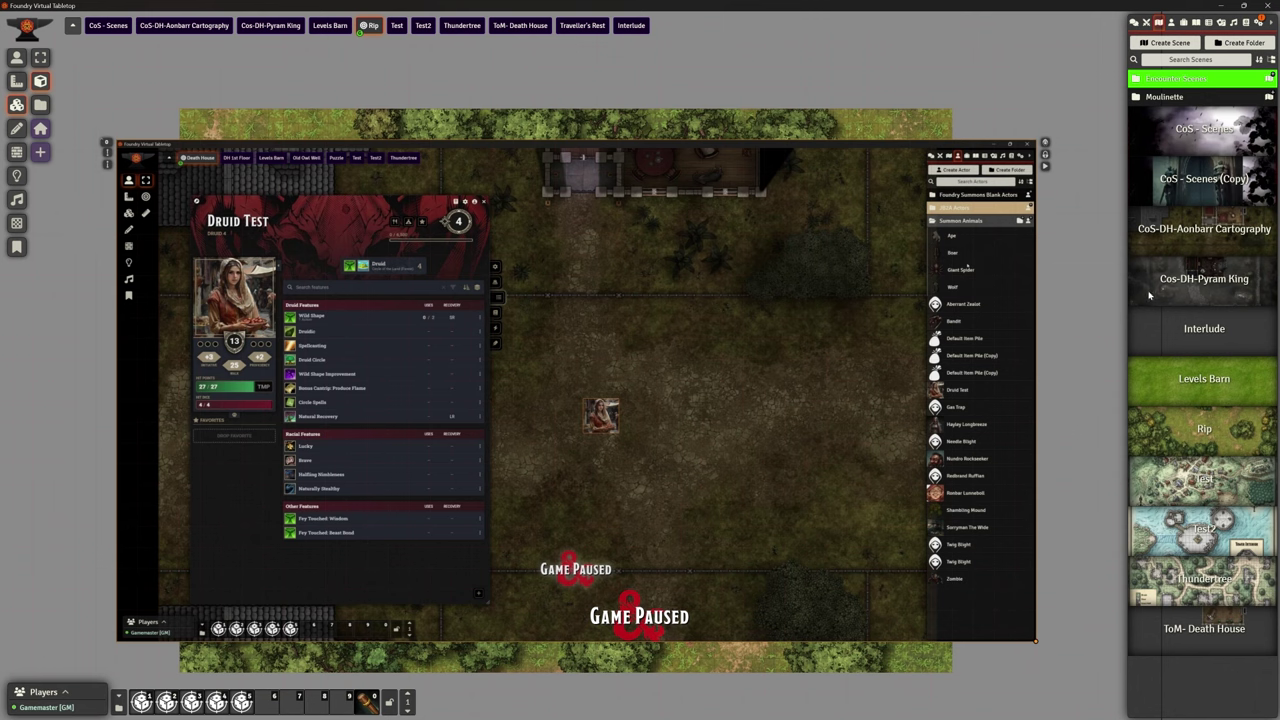
{"action": "right_click", "coordinate": [1202, 328]}
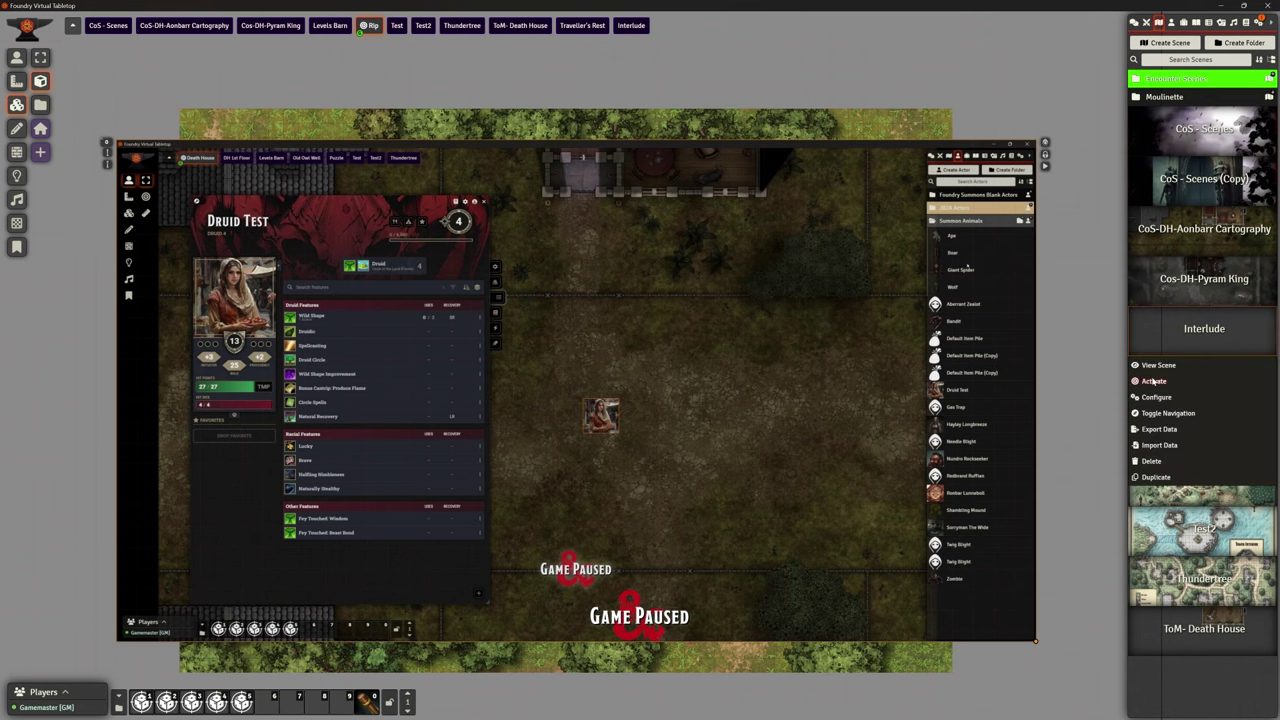
{"action": "left_click", "coordinate": [1153, 381]}
Step: Open the Interlude scene's configuration and choose Short - Druid Wildshape.mp4 from the Tiles folder as its background image
{"action": "right_click", "coordinate": [1193, 322]}
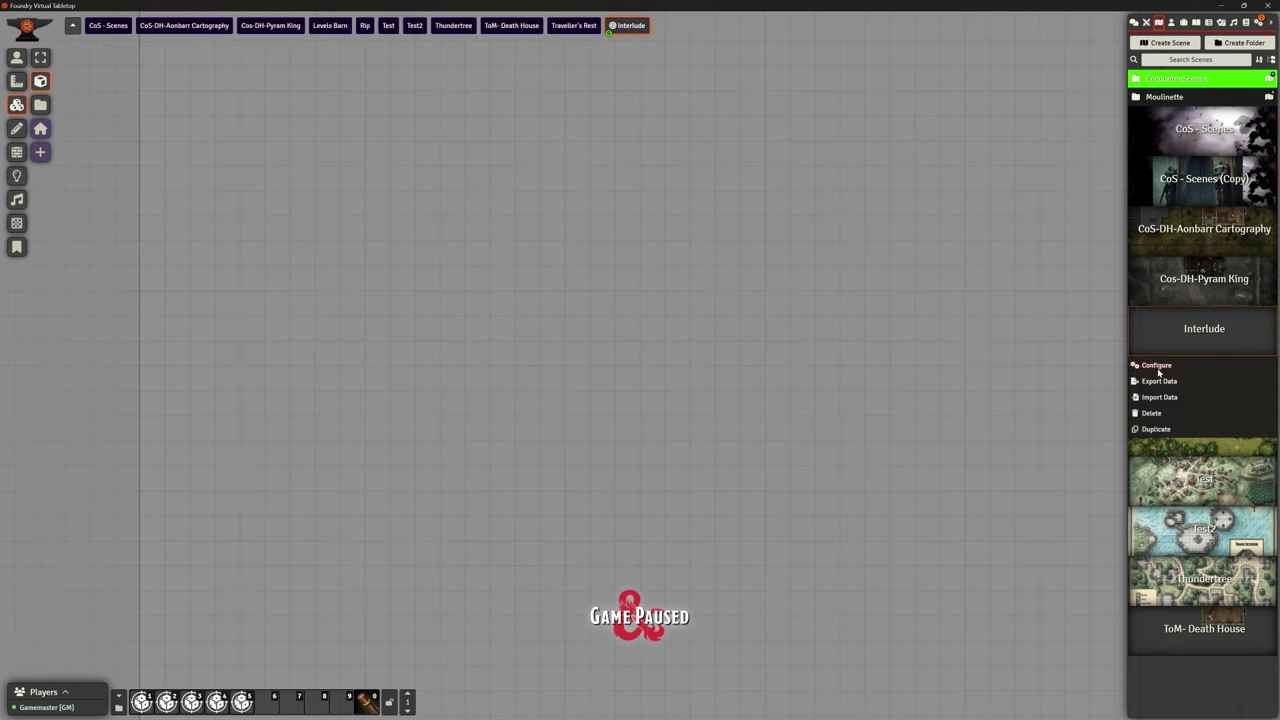
{"action": "left_click", "coordinate": [1156, 365]}
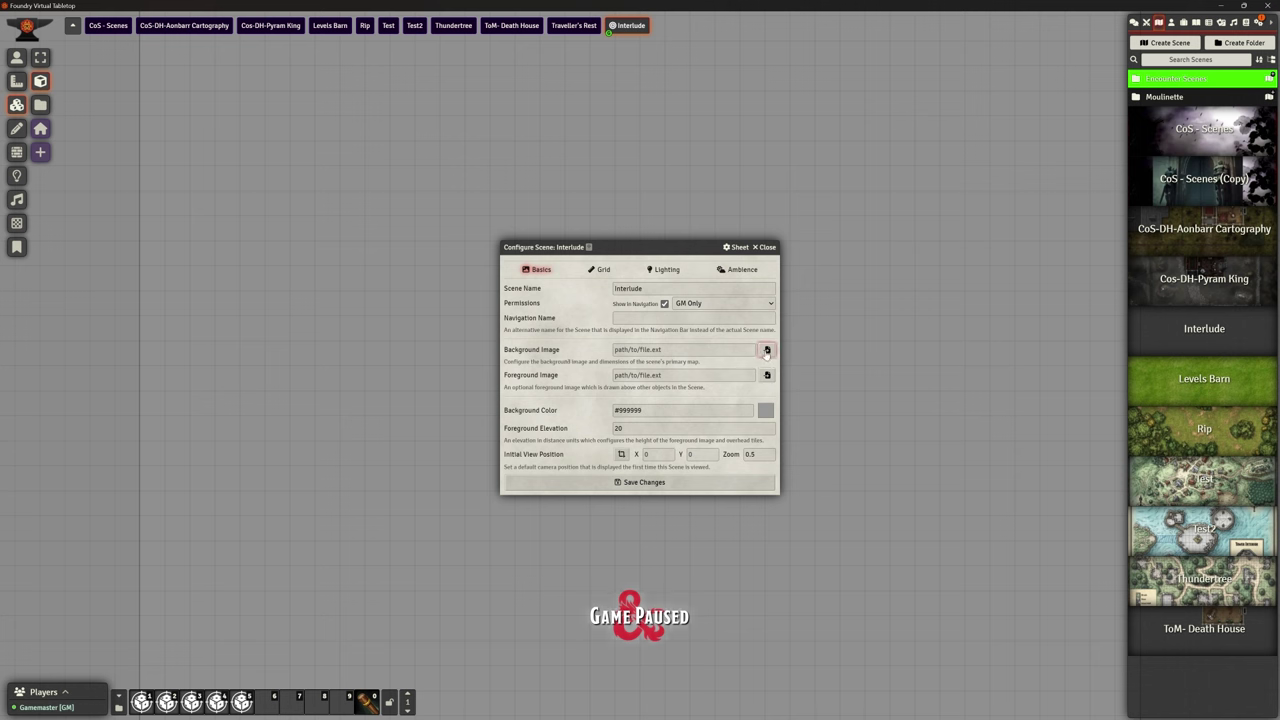
{"action": "left_click", "coordinate": [767, 350]}
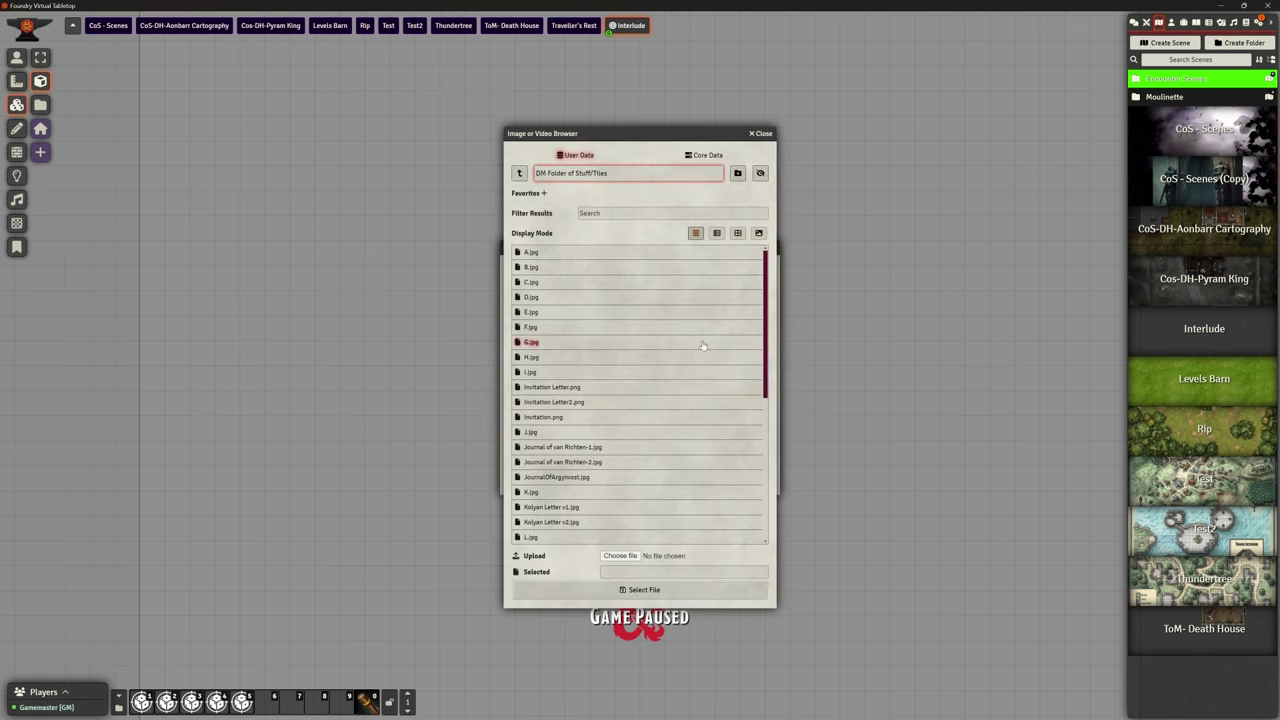
{"action": "scroll", "coordinate": [677, 362], "scroll_direction": "down", "scroll_amount": 3}
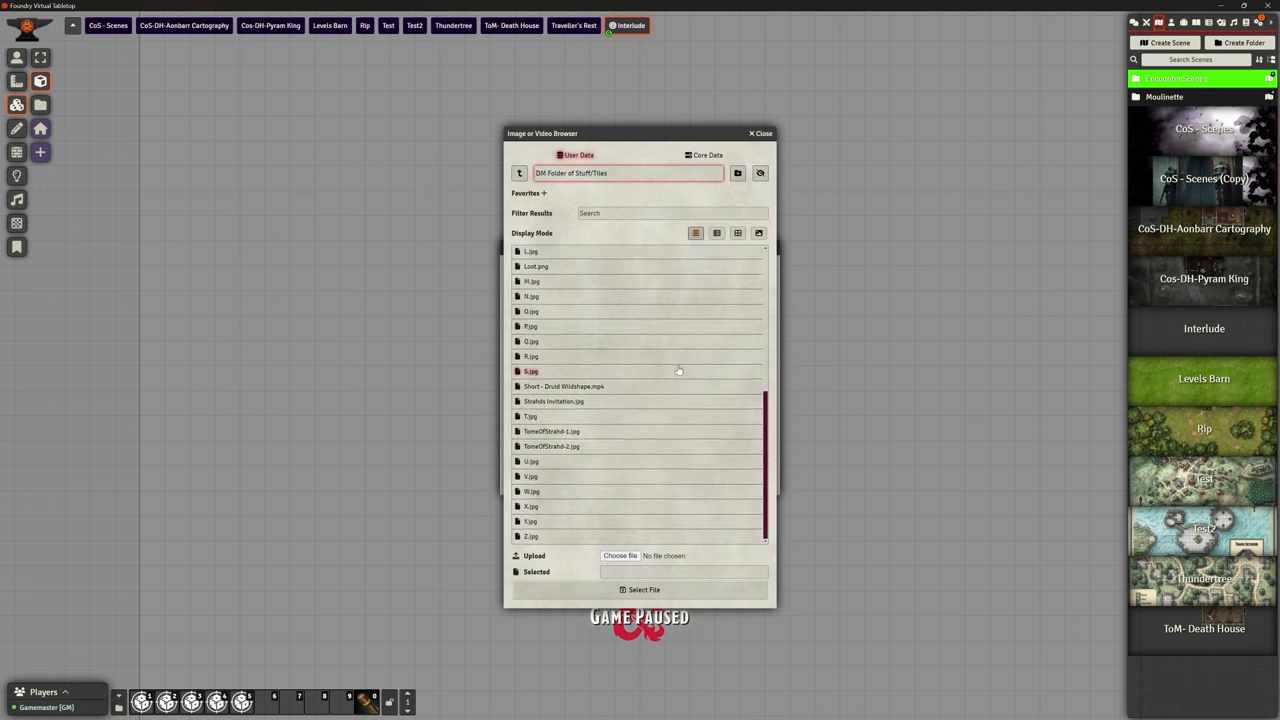
{"action": "left_click", "coordinate": [553, 388]}
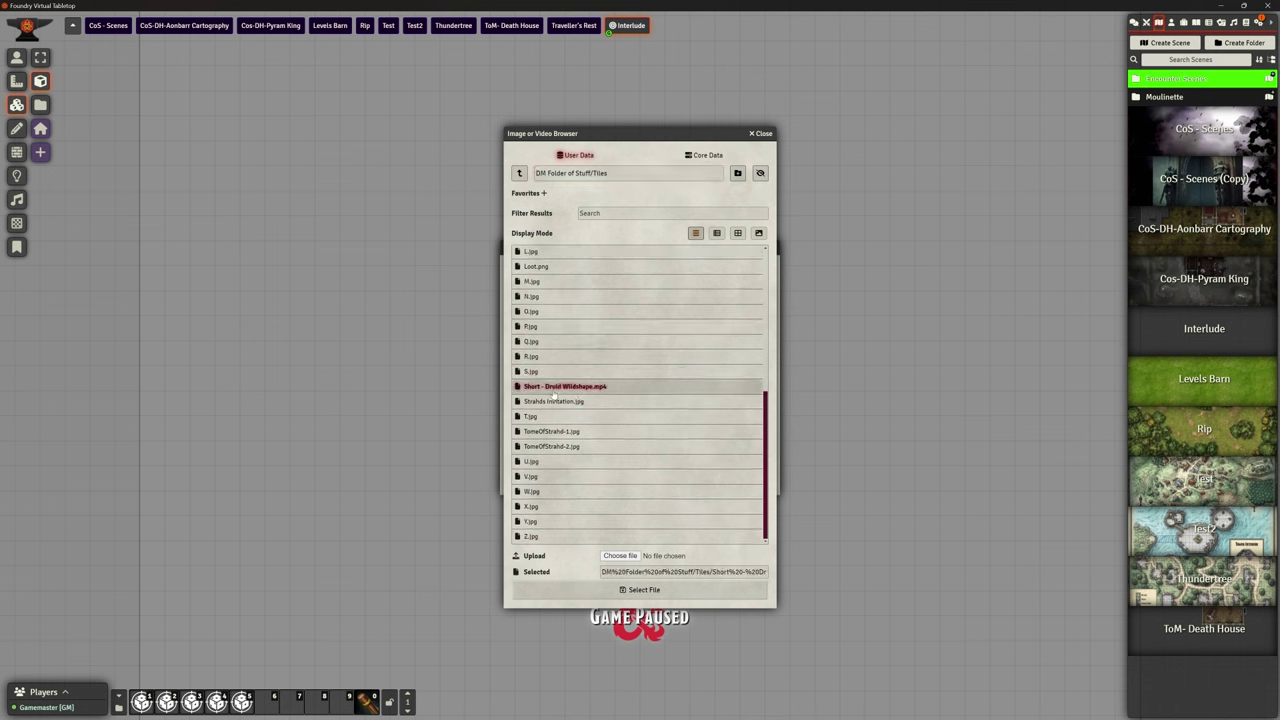
{"action": "left_click", "coordinate": [645, 589]}
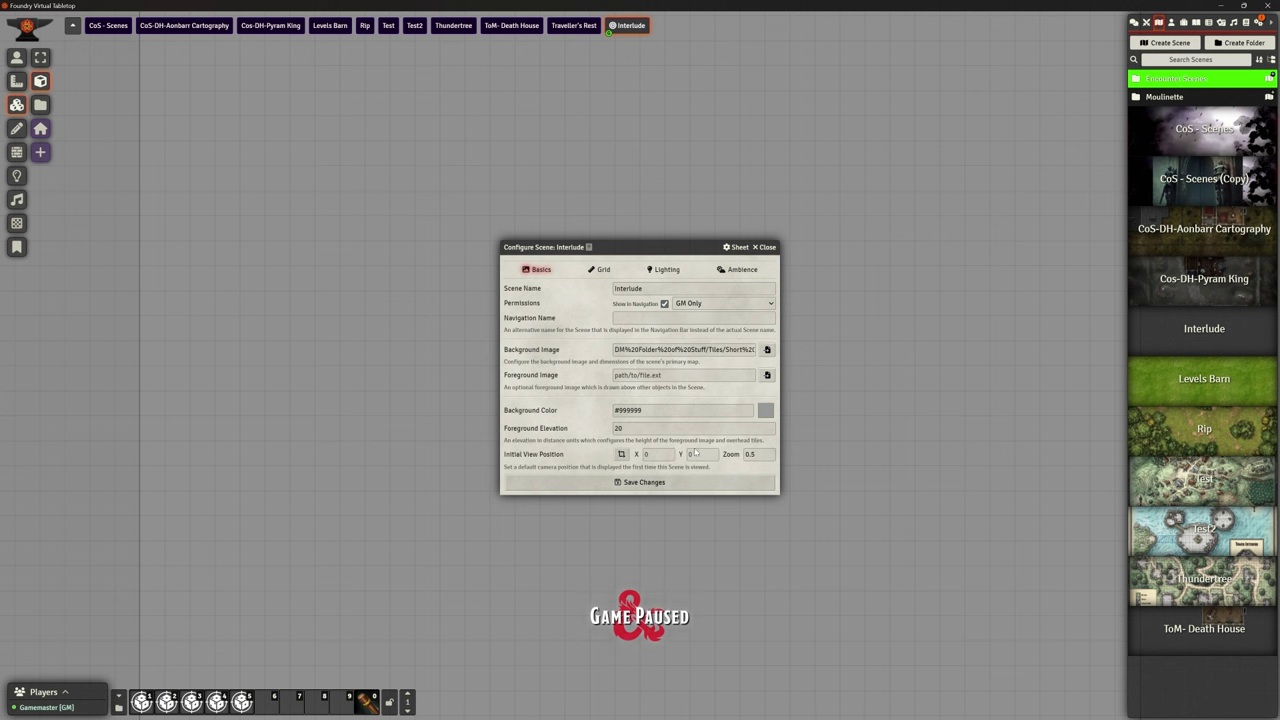
Step: Set the Interlude scene's grid type to Gridless
{"action": "left_click", "coordinate": [601, 270]}
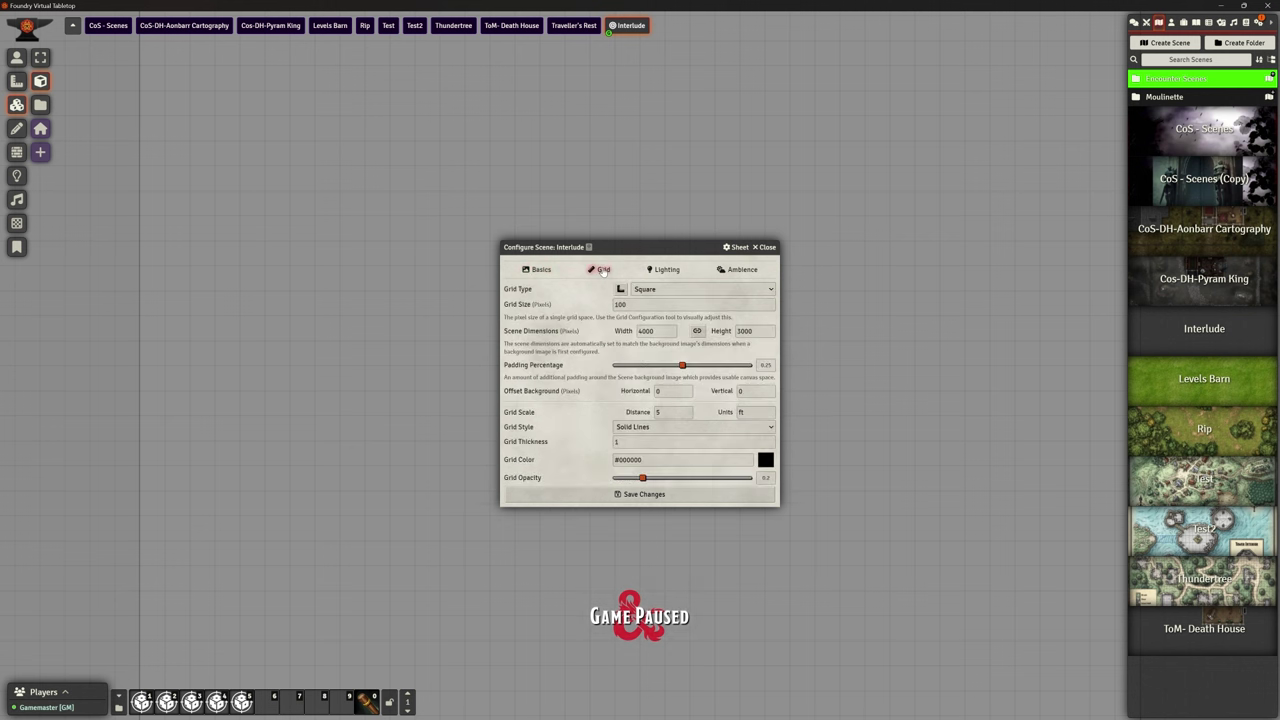
{"action": "left_click", "coordinate": [652, 288]}
{"action": "left_click", "coordinate": [650, 297]}
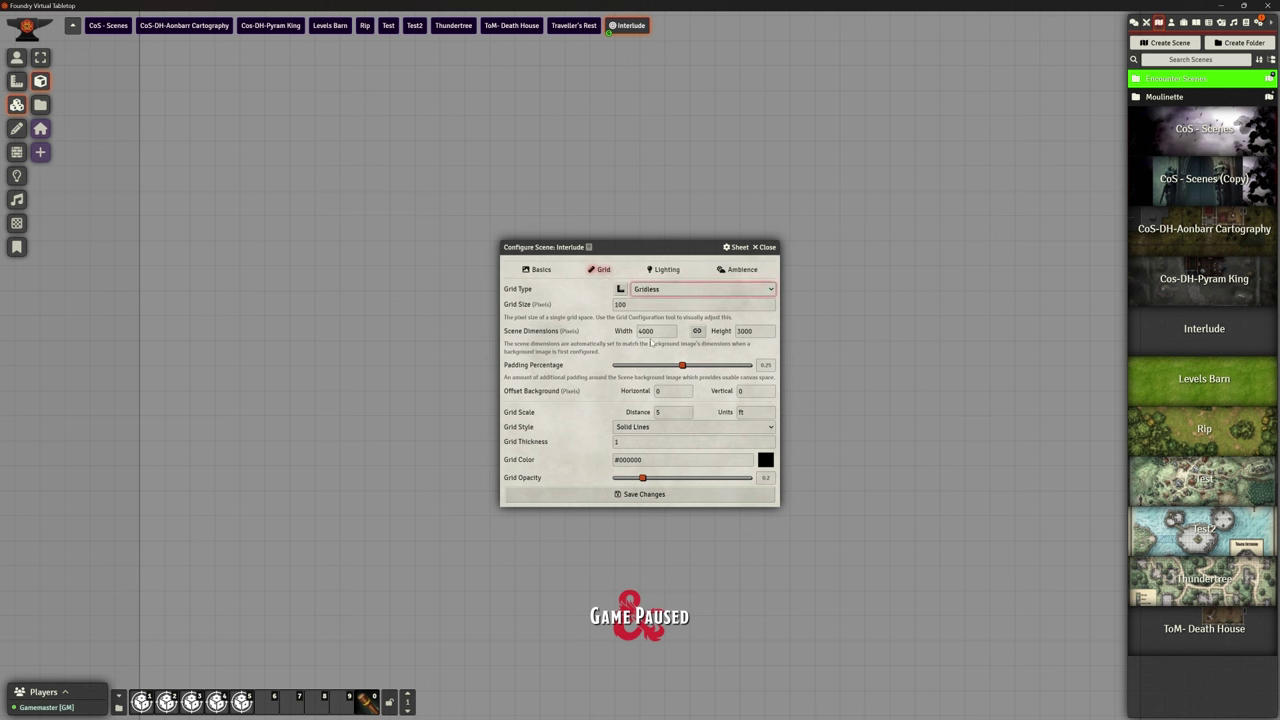
Step: Unlink the scene dimensions and set the width to 4400 and the height to 2400 pixels
{"action": "double_click", "coordinate": [657, 330]}
{"action": "type", "text": "4"}
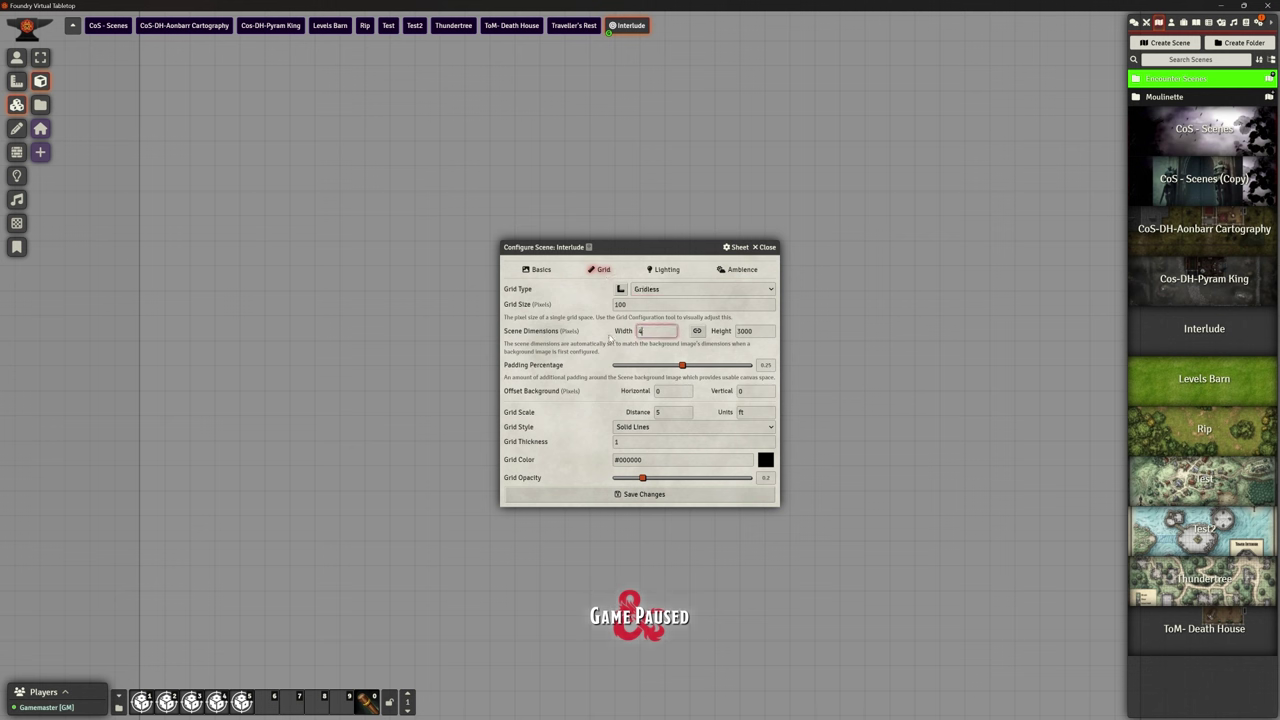
{"action": "type", "text": "000"}
{"action": "key", "text": "Tab"}
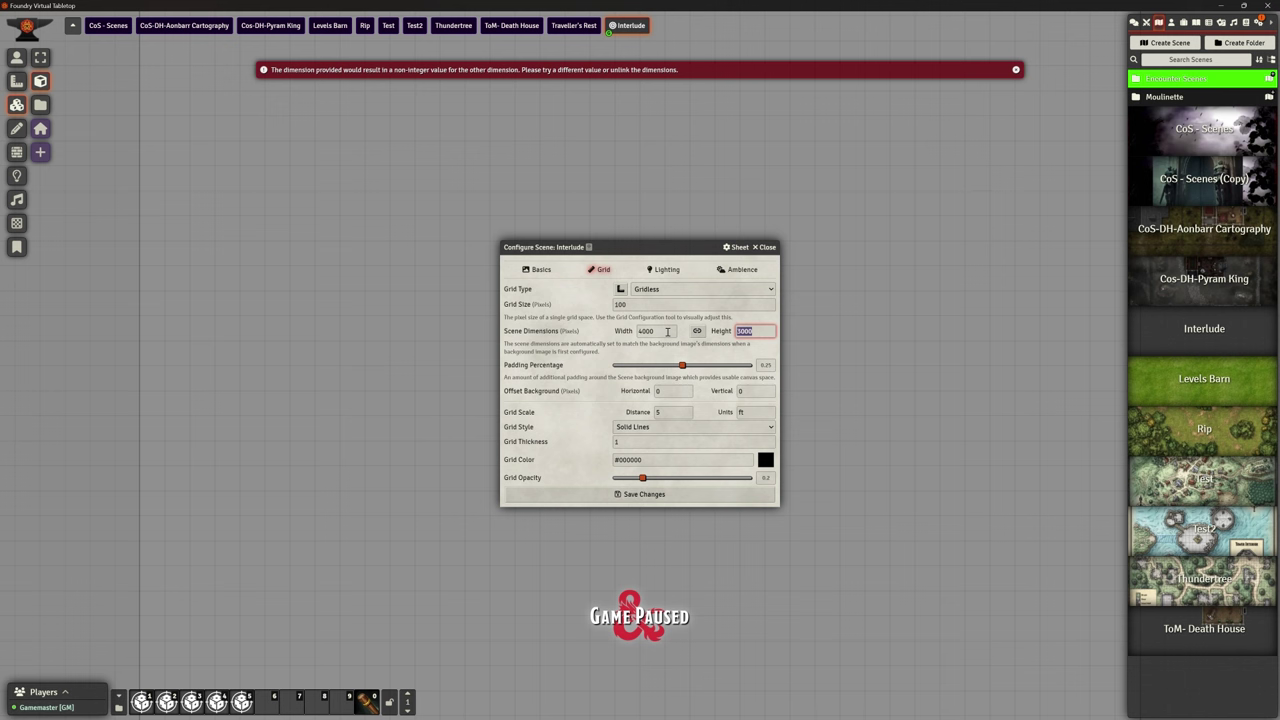
{"action": "left_click", "coordinate": [697, 331]}
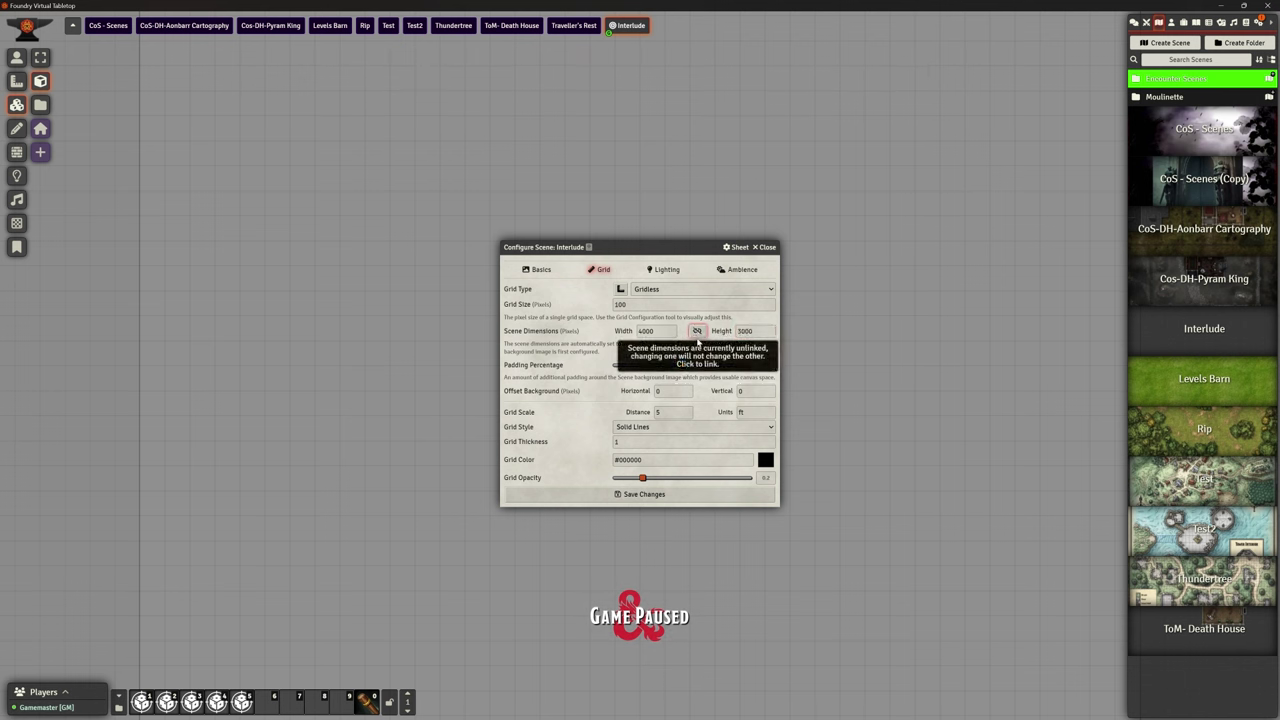
{"action": "double_click", "coordinate": [668, 331]}
{"action": "type", "text": "4400"}
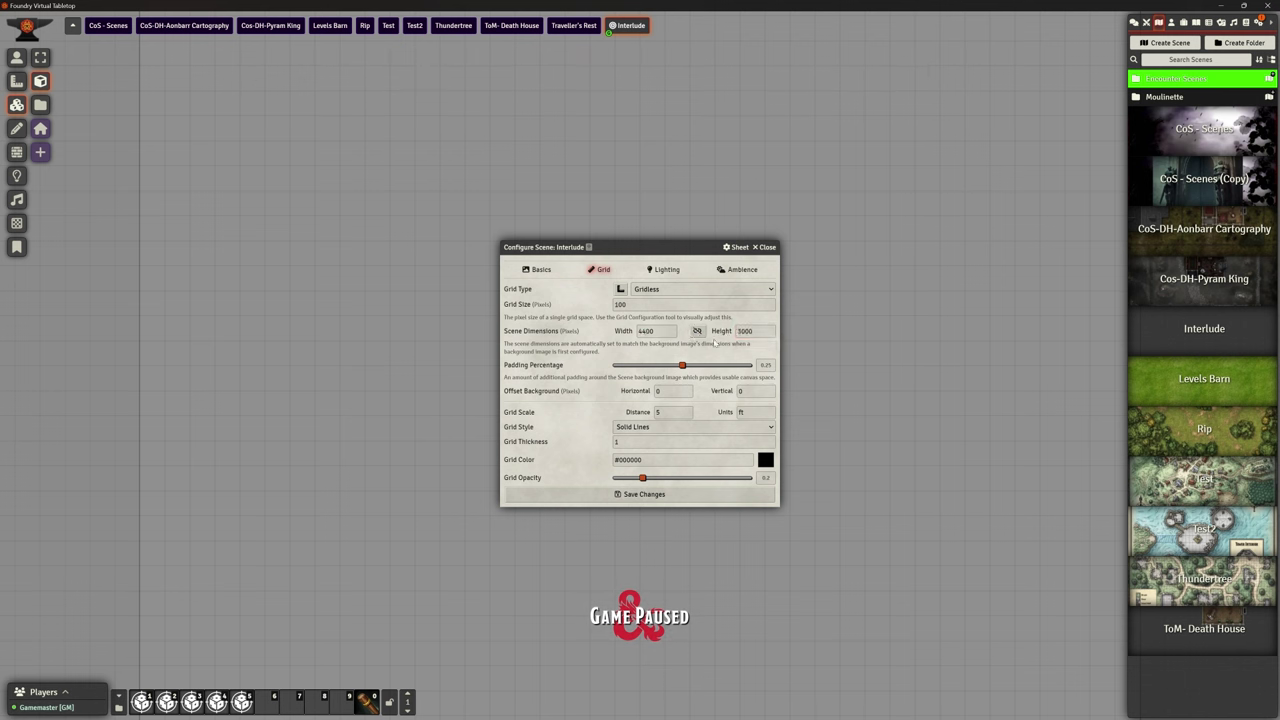
{"action": "left_click", "coordinate": [727, 331]}
{"action": "type", "text": "24"}
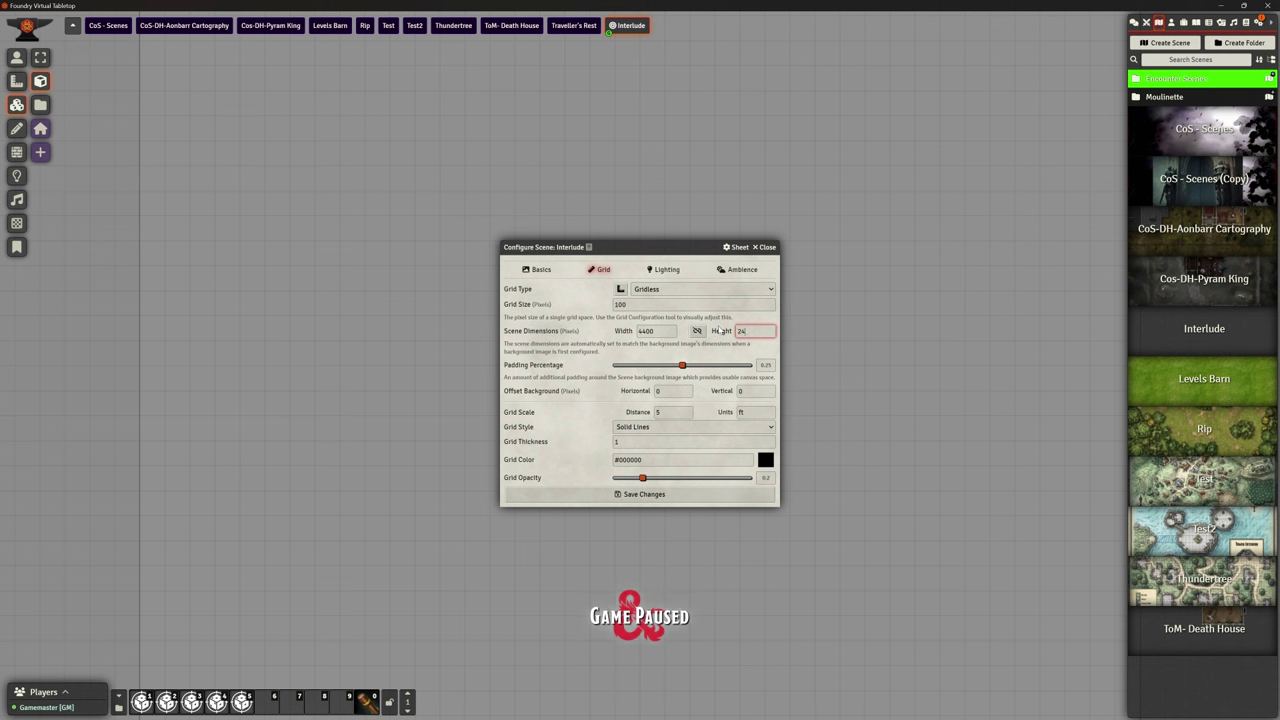
{"action": "left_click", "coordinate": [706, 351]}
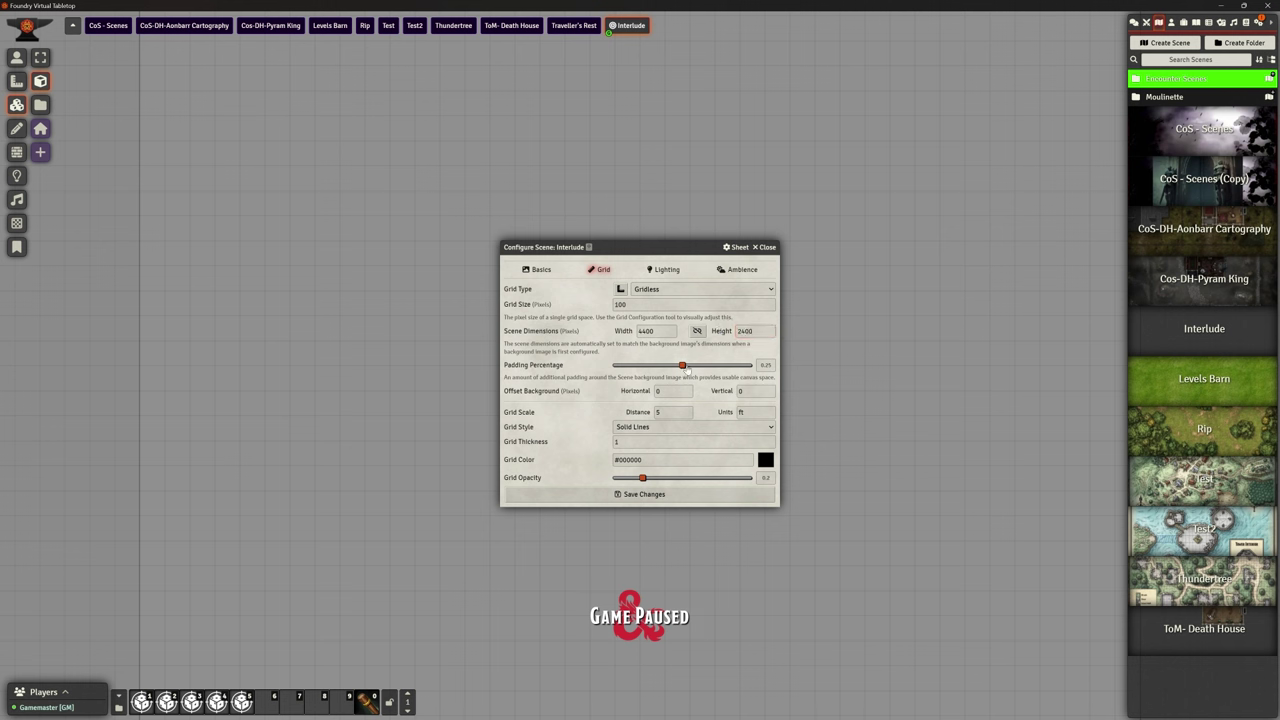
Step: Reduce the scene's padding percentage to 0.05 and save the scene configuration
{"action": "left_click_drag", "start_coordinate": [683, 366], "coordinate": [630, 367]}
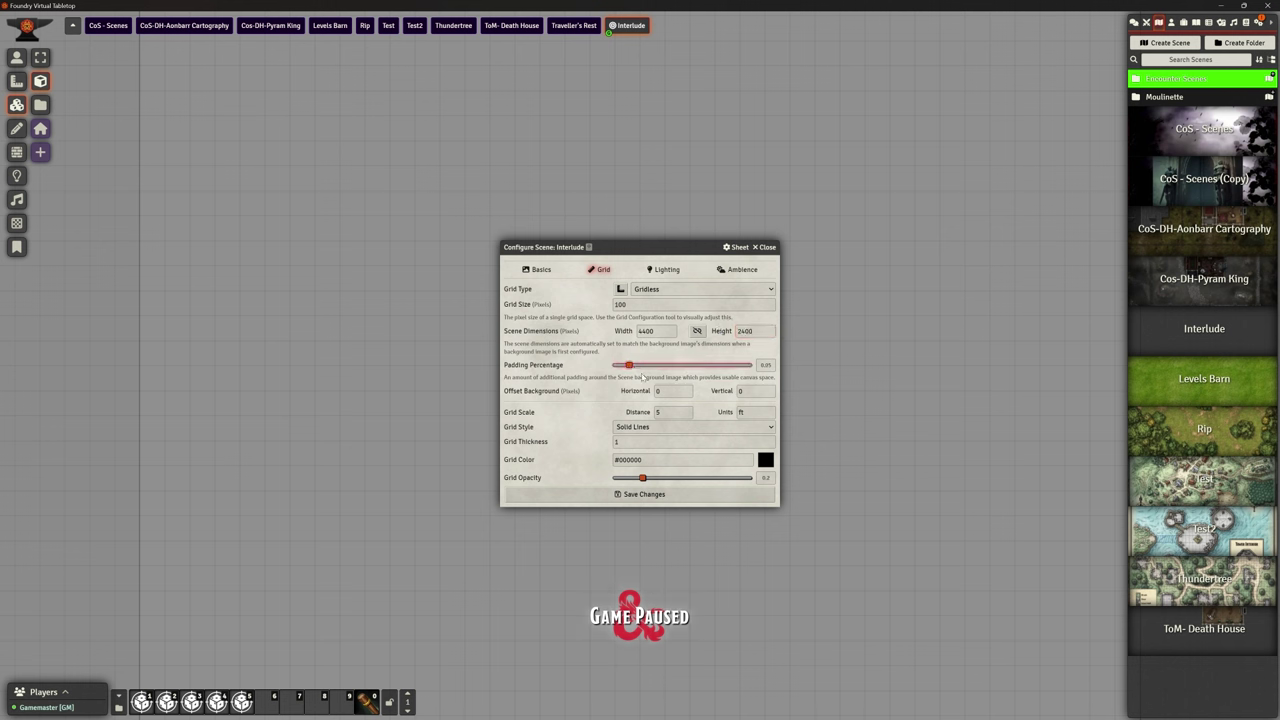
{"action": "left_click", "coordinate": [644, 494]}
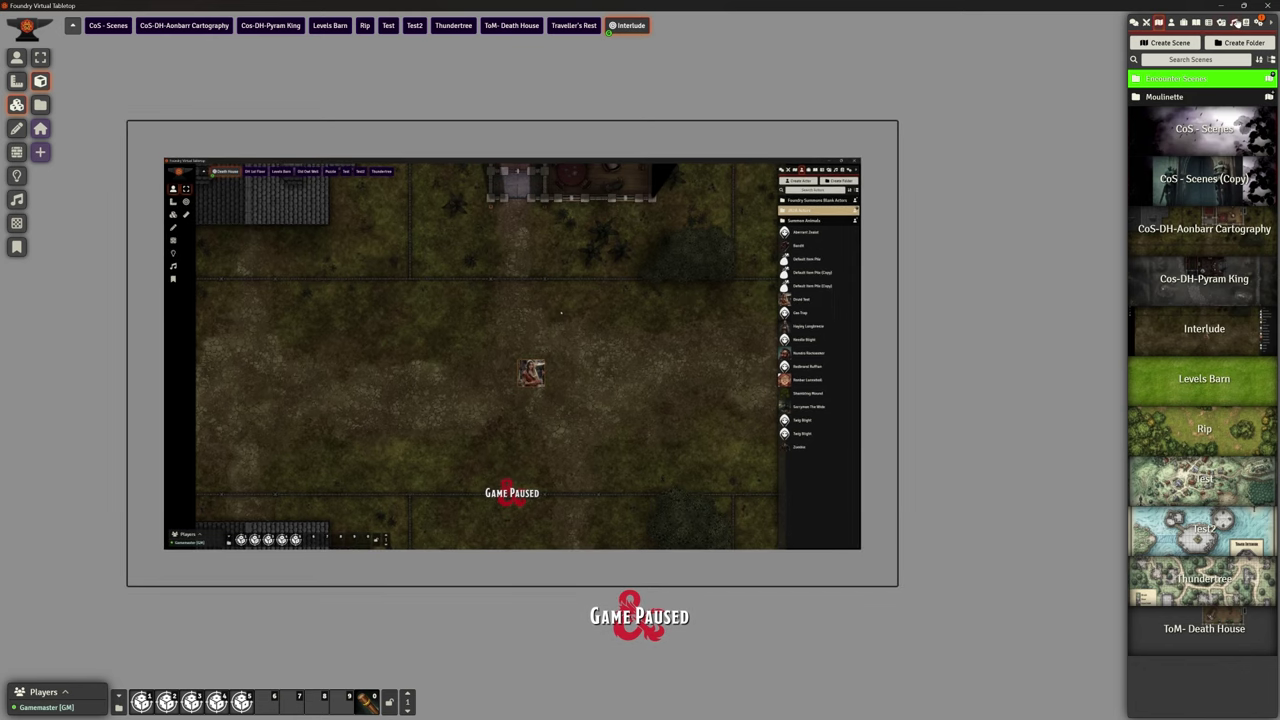
Step: Lower the Music and Interface user volumes to the low end, and the Environment volume to about a third of its slider
{"action": "left_click", "coordinate": [1234, 22]}
{"action": "left_click", "coordinate": [1199, 104]}
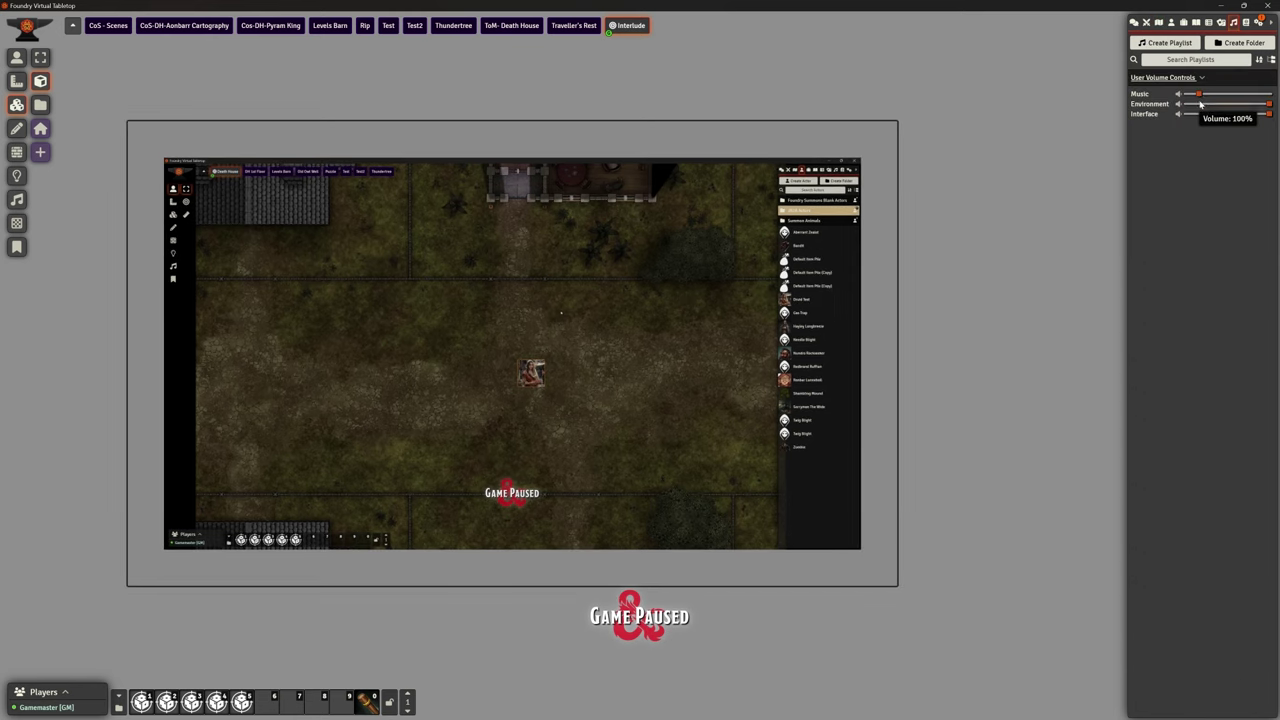
{"action": "left_click", "coordinate": [1199, 114]}
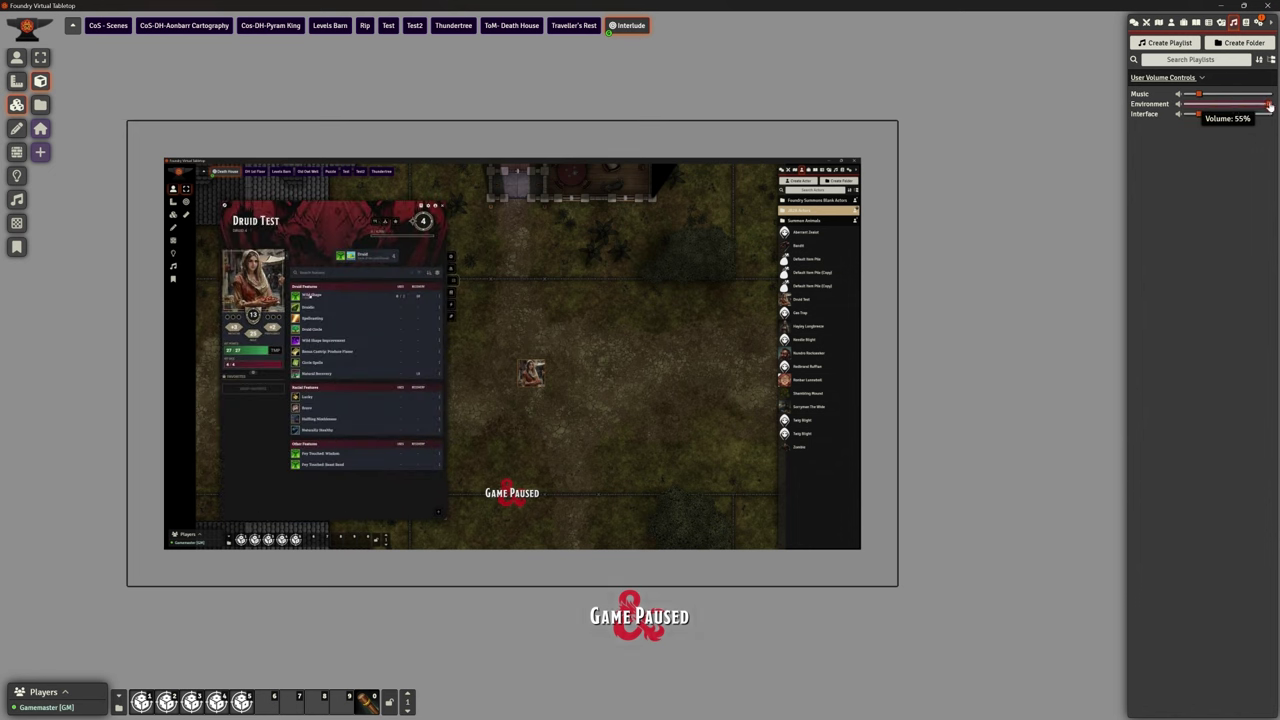
{"action": "left_click", "coordinate": [1215, 105]}
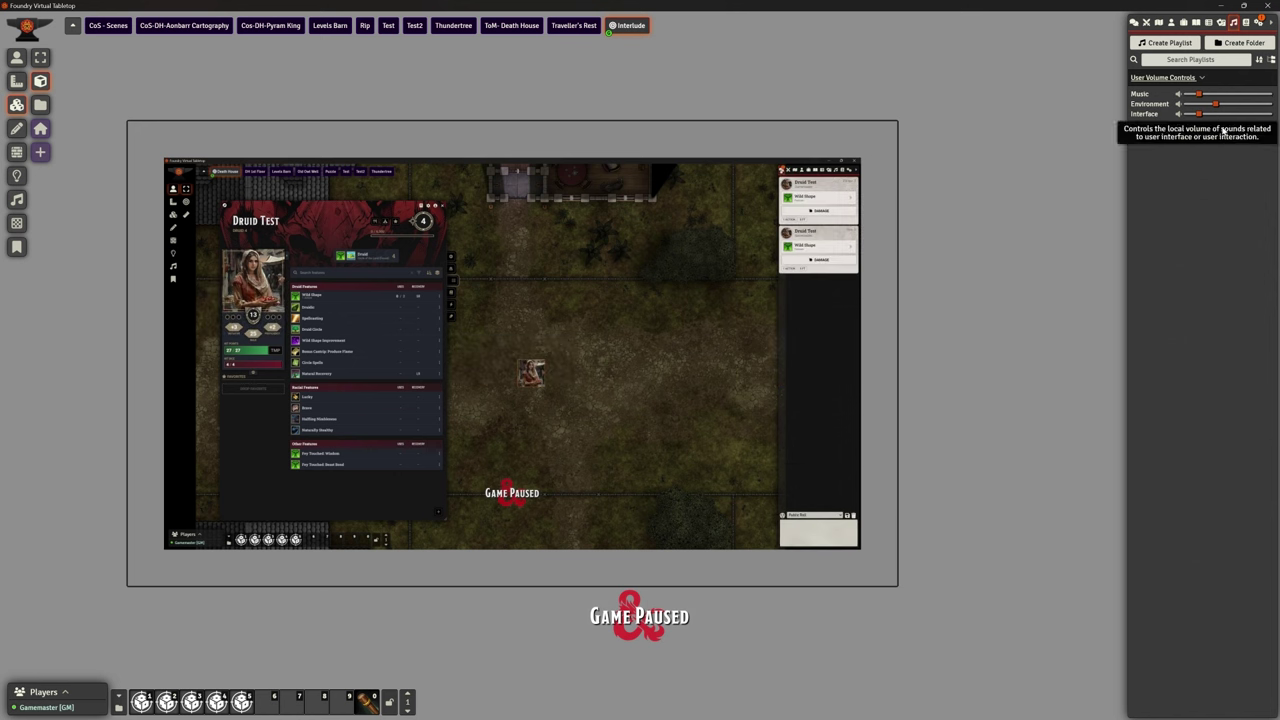
{"action": "left_click", "coordinate": [1240, 105]}
{"action": "left_click_drag", "start_coordinate": [1240, 106], "coordinate": [1211, 106]}
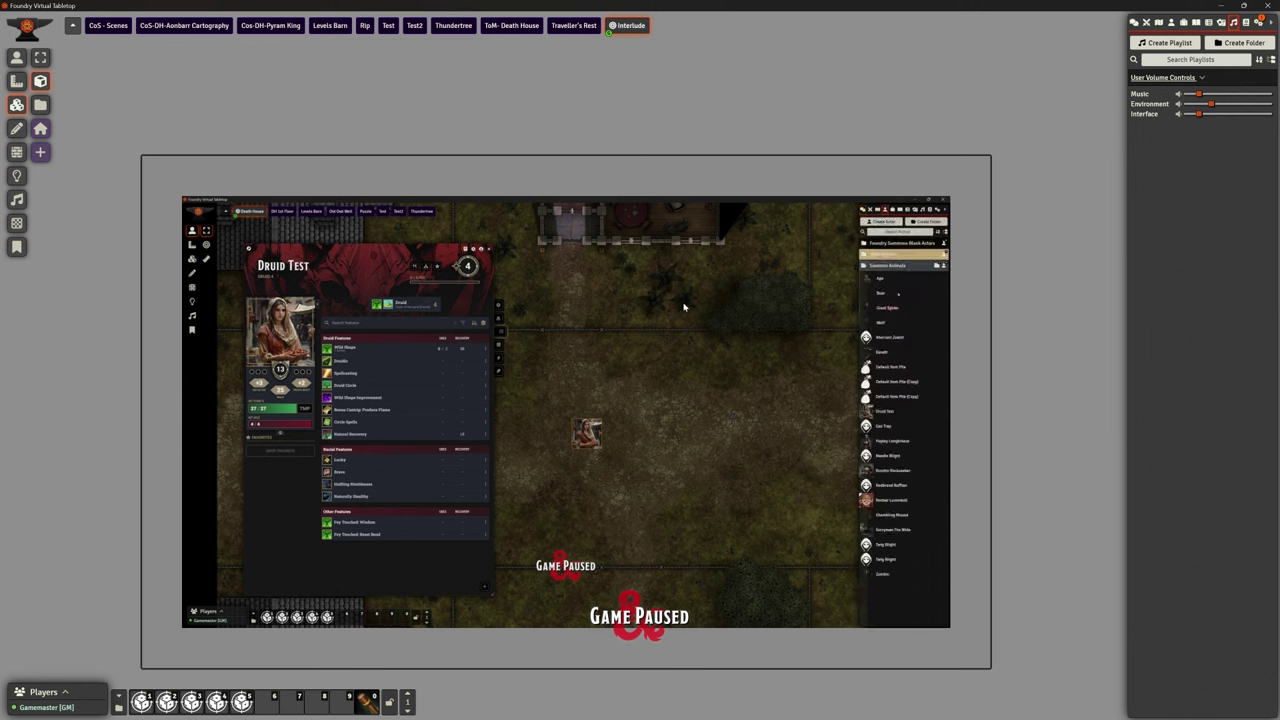
Step: Activate the Levels Barn scene, and reactivate Interlude to test how its video background starts
{"action": "right_click", "coordinate": [1160, 23]}
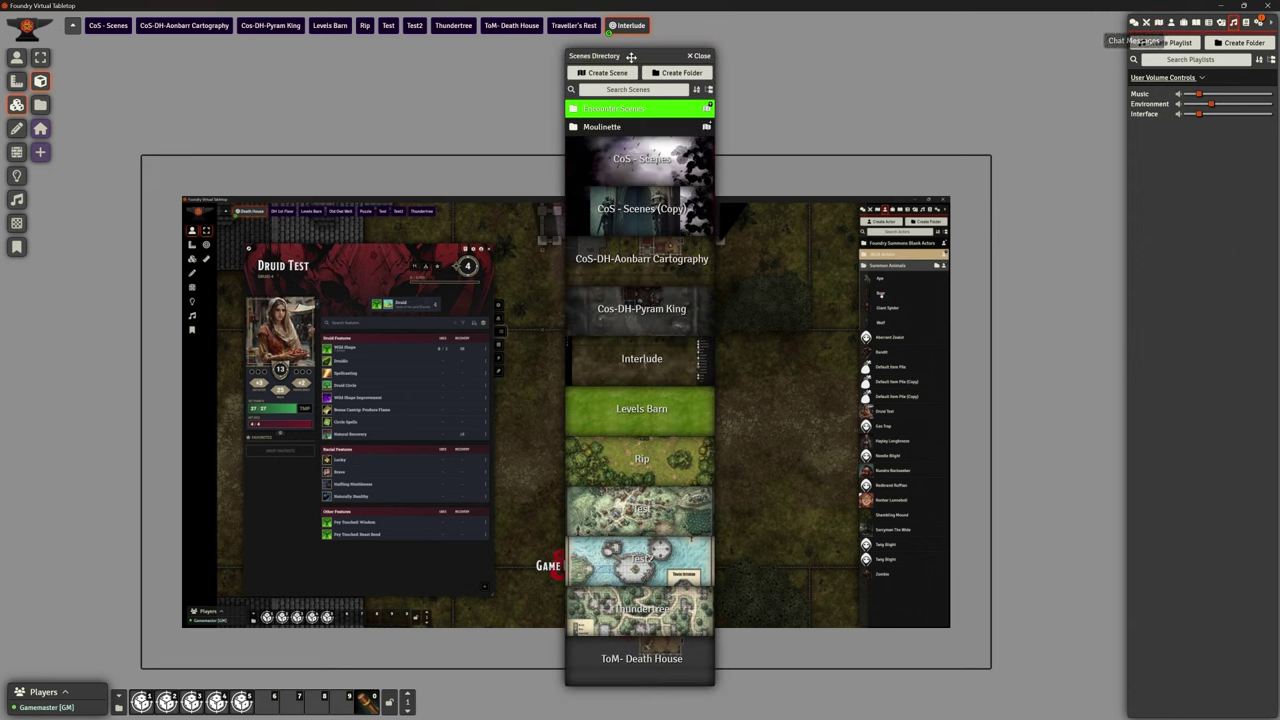
{"action": "key", "text": "Escape"}
{"action": "left_click", "coordinate": [1159, 22]}
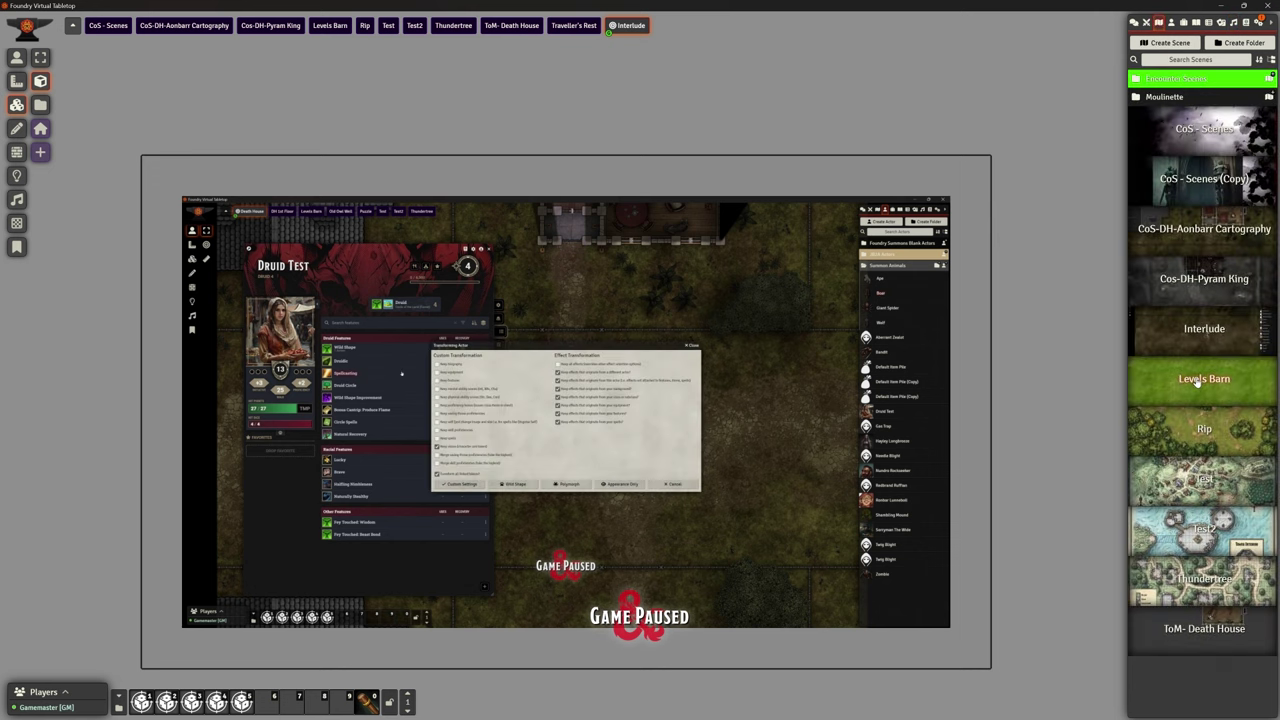
{"action": "right_click", "coordinate": [1197, 383]}
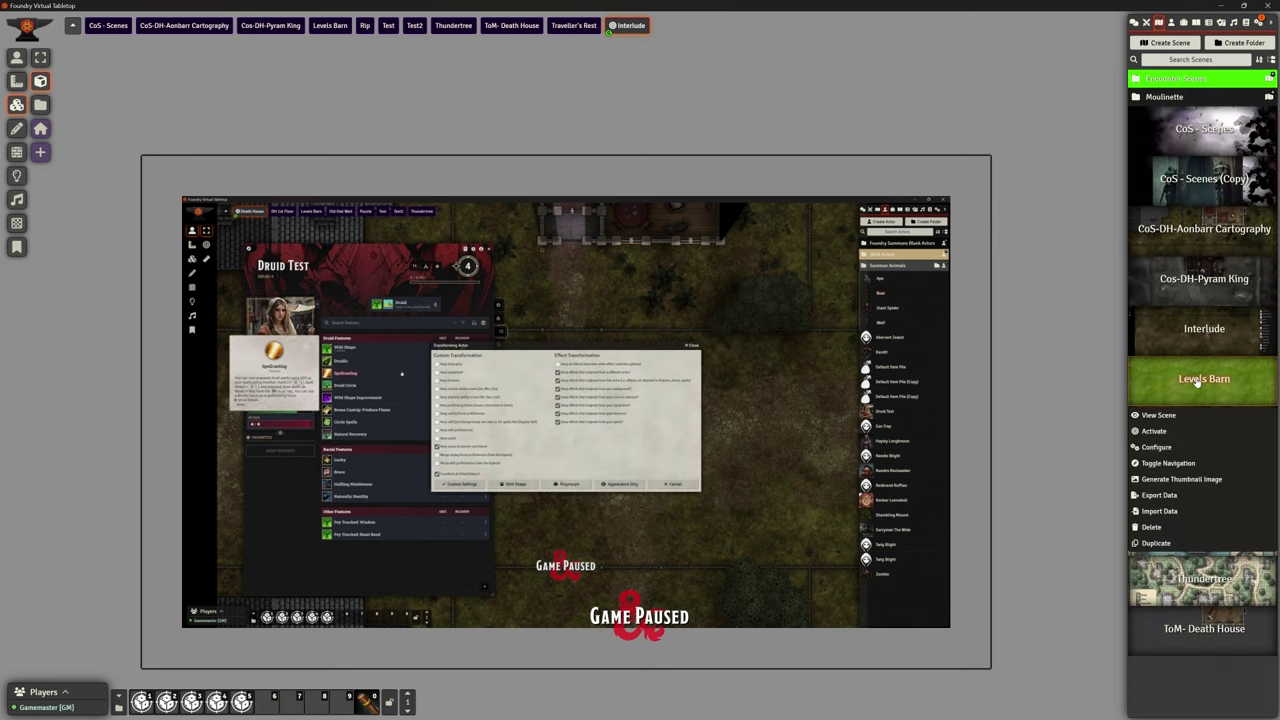
{"action": "left_click", "coordinate": [1154, 431]}
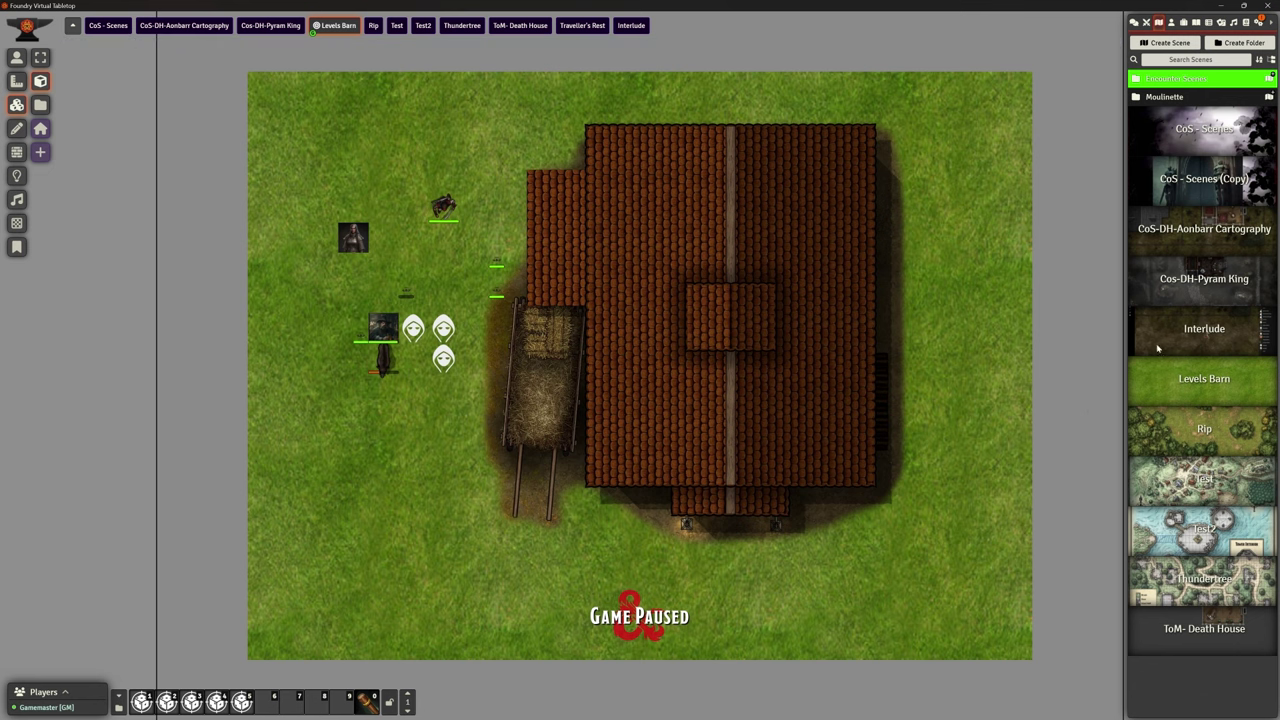
{"action": "right_click", "coordinate": [1194, 336]}
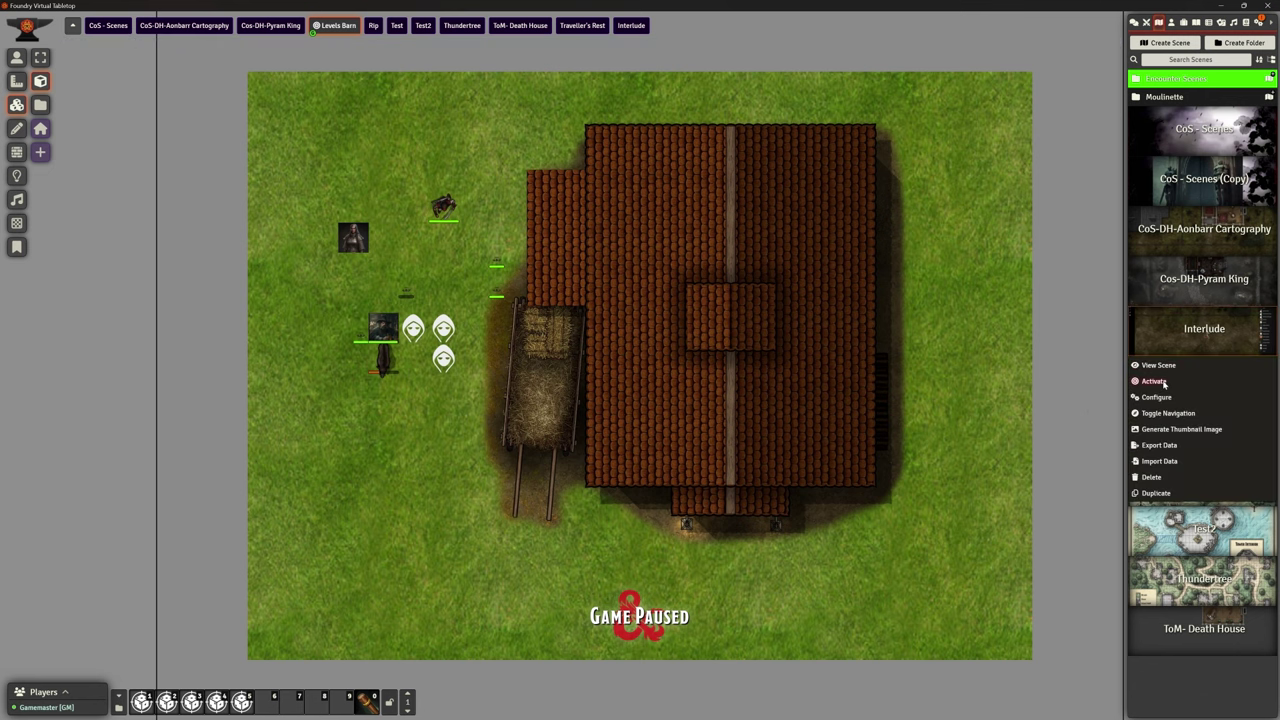
{"action": "left_click", "coordinate": [1154, 381]}
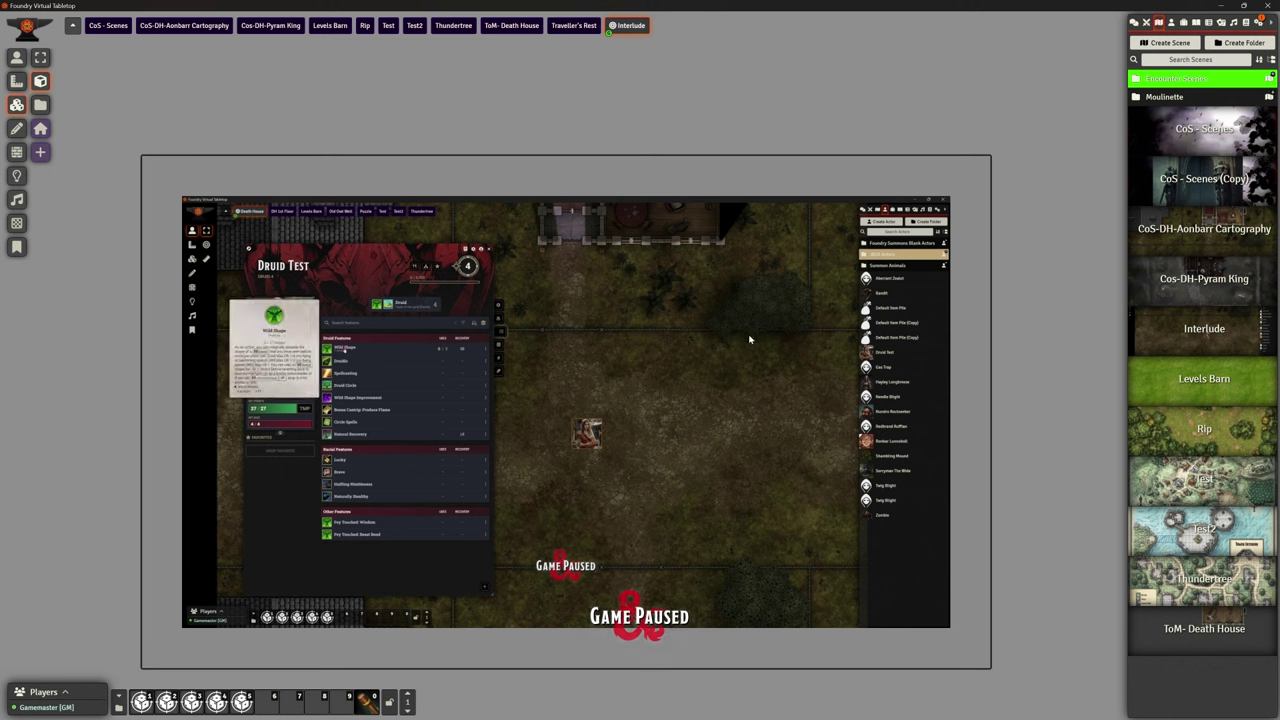
Step: Replace the Interlude scene's background video with the image E.jpg and save the scene configuration
{"action": "right_click", "coordinate": [1228, 332]}
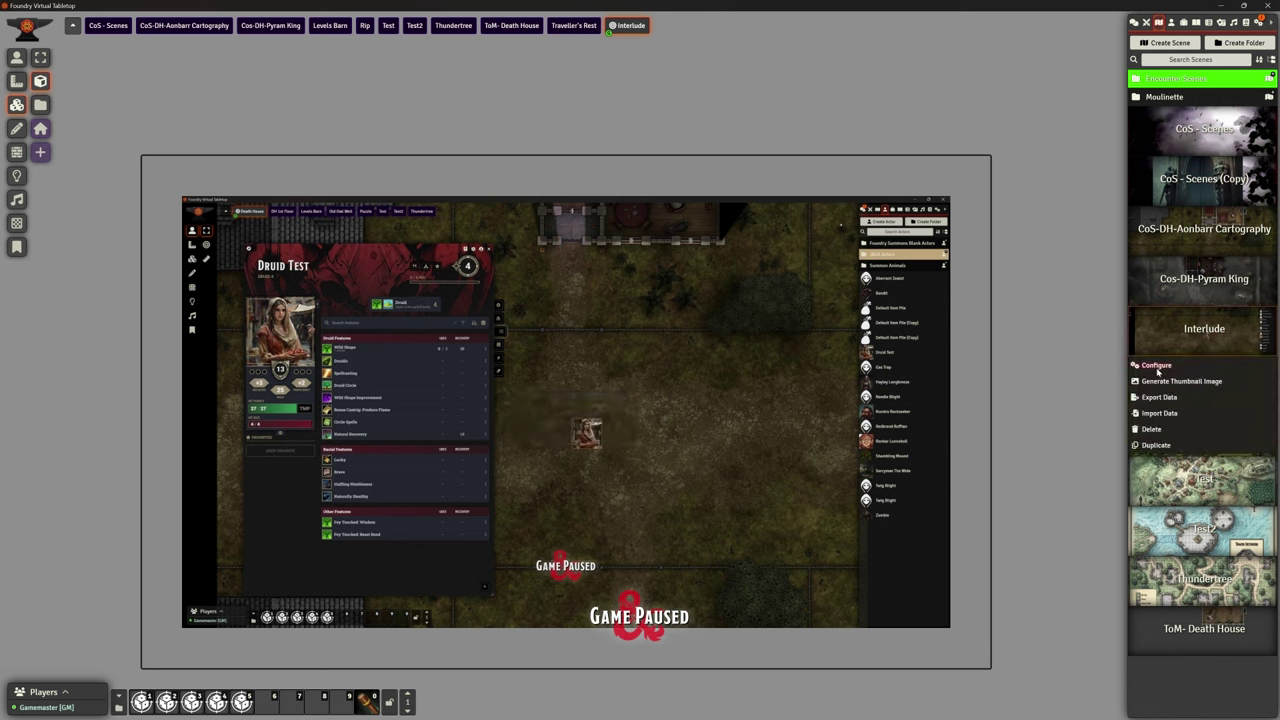
{"action": "left_click", "coordinate": [1156, 366]}
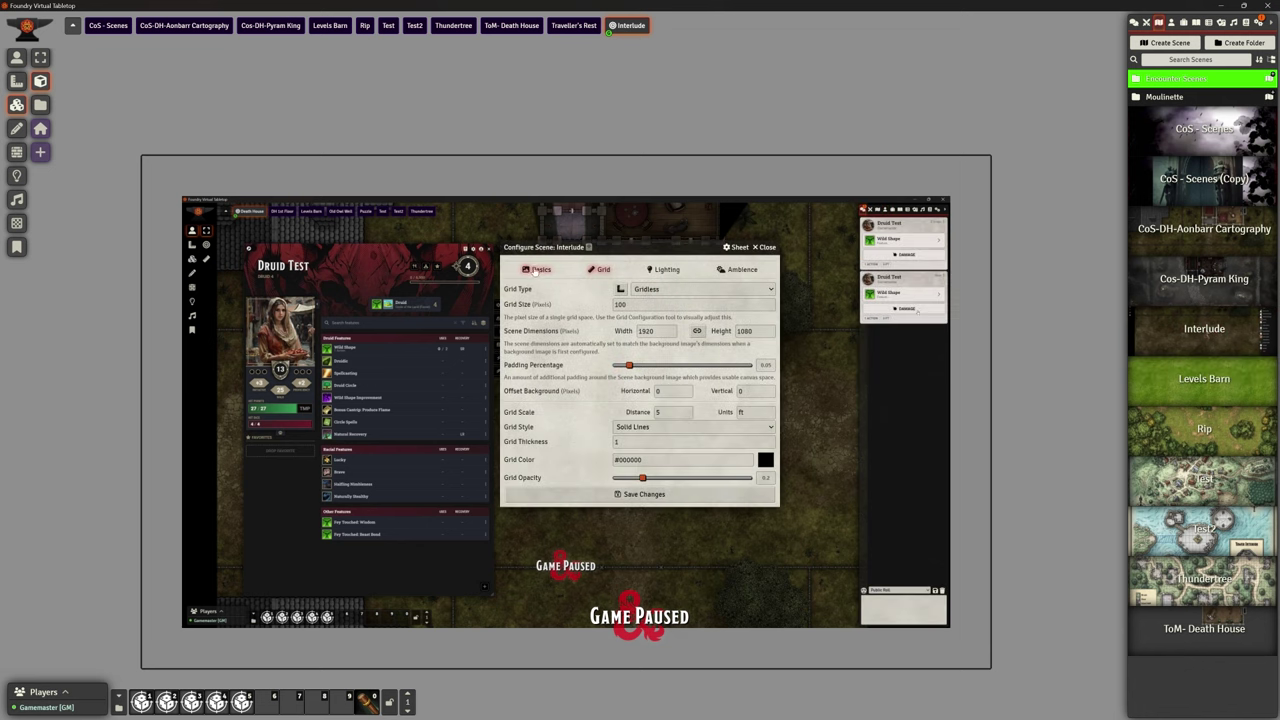
{"action": "left_click", "coordinate": [536, 269]}
{"action": "left_click", "coordinate": [760, 359]}
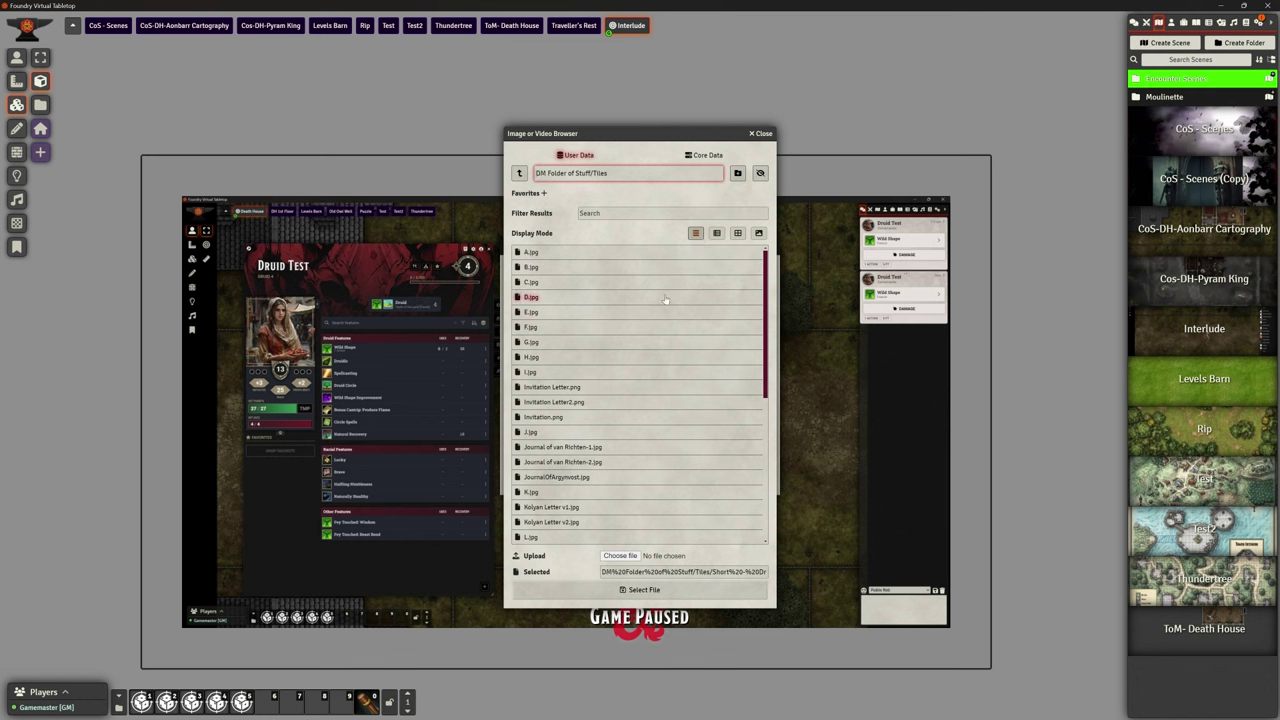
{"action": "left_click", "coordinate": [555, 314]}
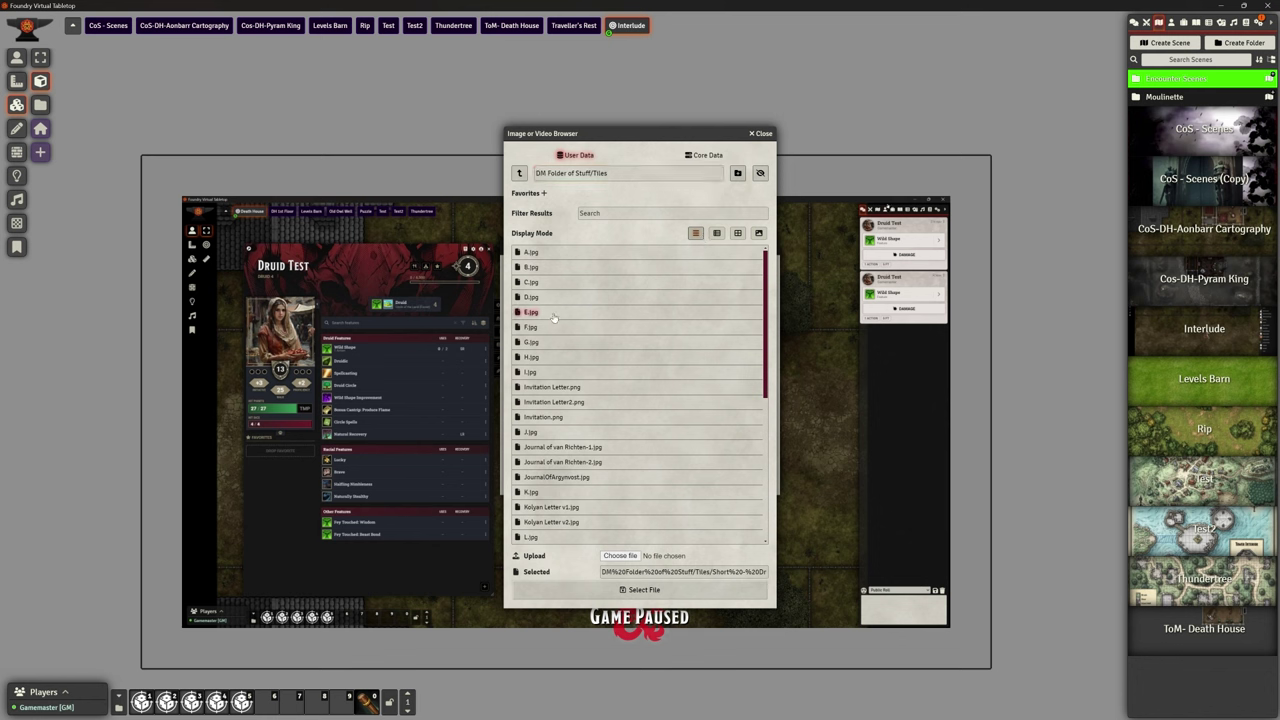
{"action": "left_click", "coordinate": [700, 590]}
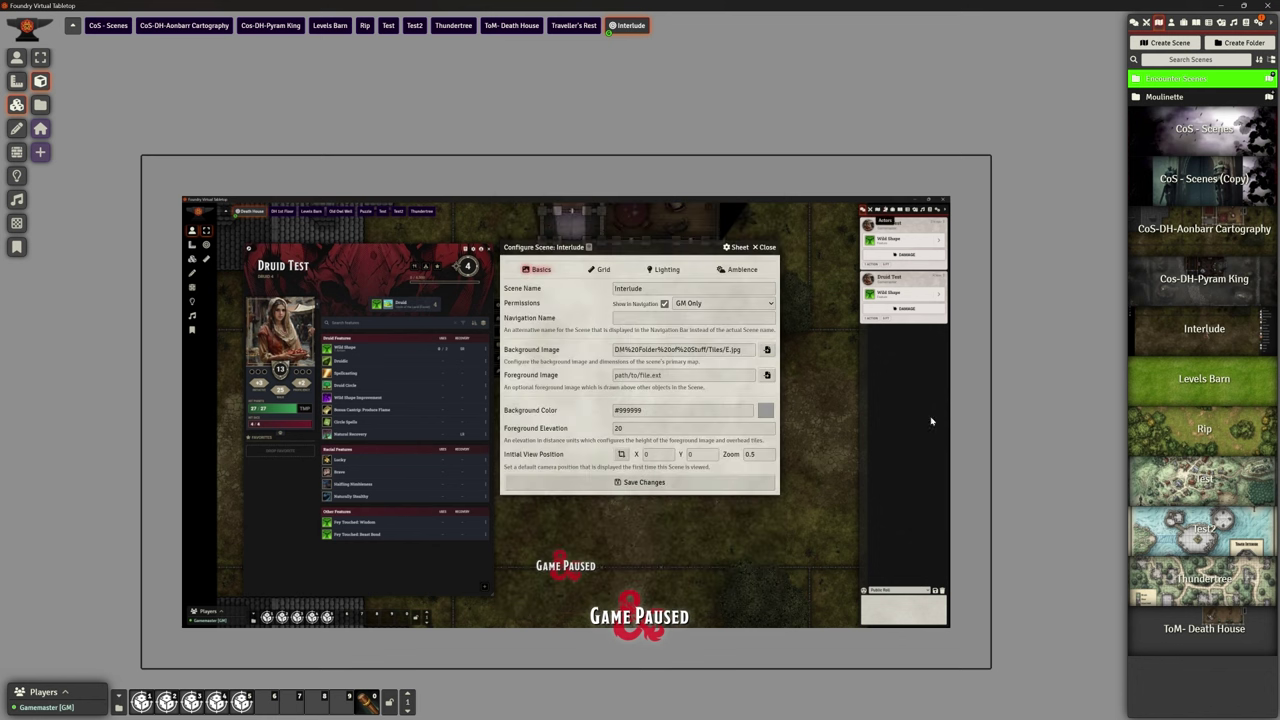
{"action": "left_click", "coordinate": [682, 489]}
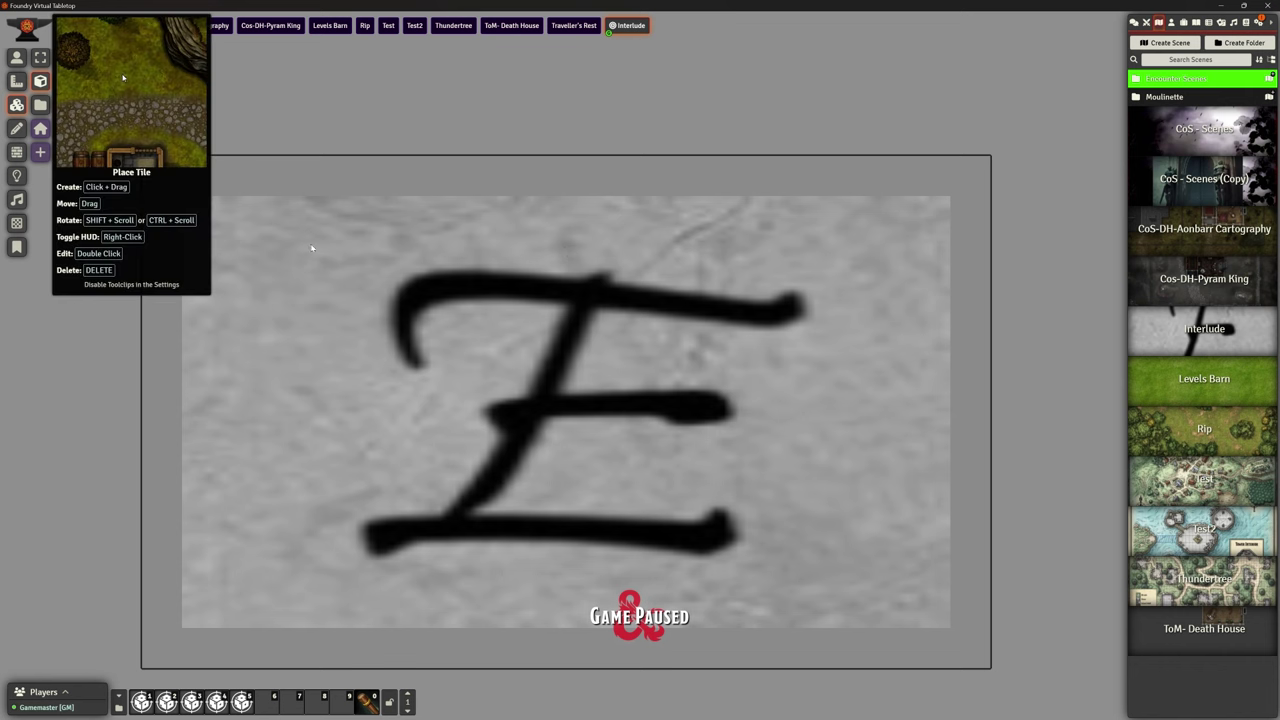
Step: Create an empty tile over the Interlude scene with a width of 4400 and a height of 2400 pixels
{"action": "left_click_drag", "start_coordinate": [155, 173], "coordinate": [986, 668]}
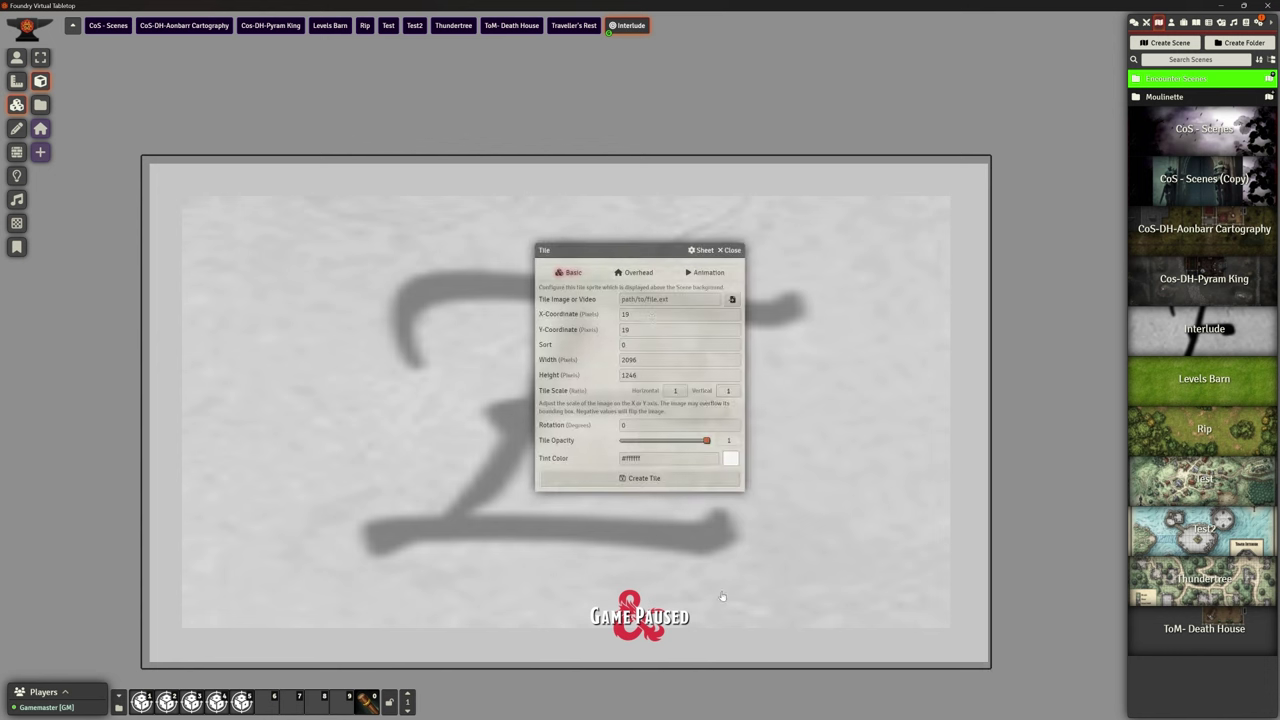
{"action": "double_click", "coordinate": [641, 357]}
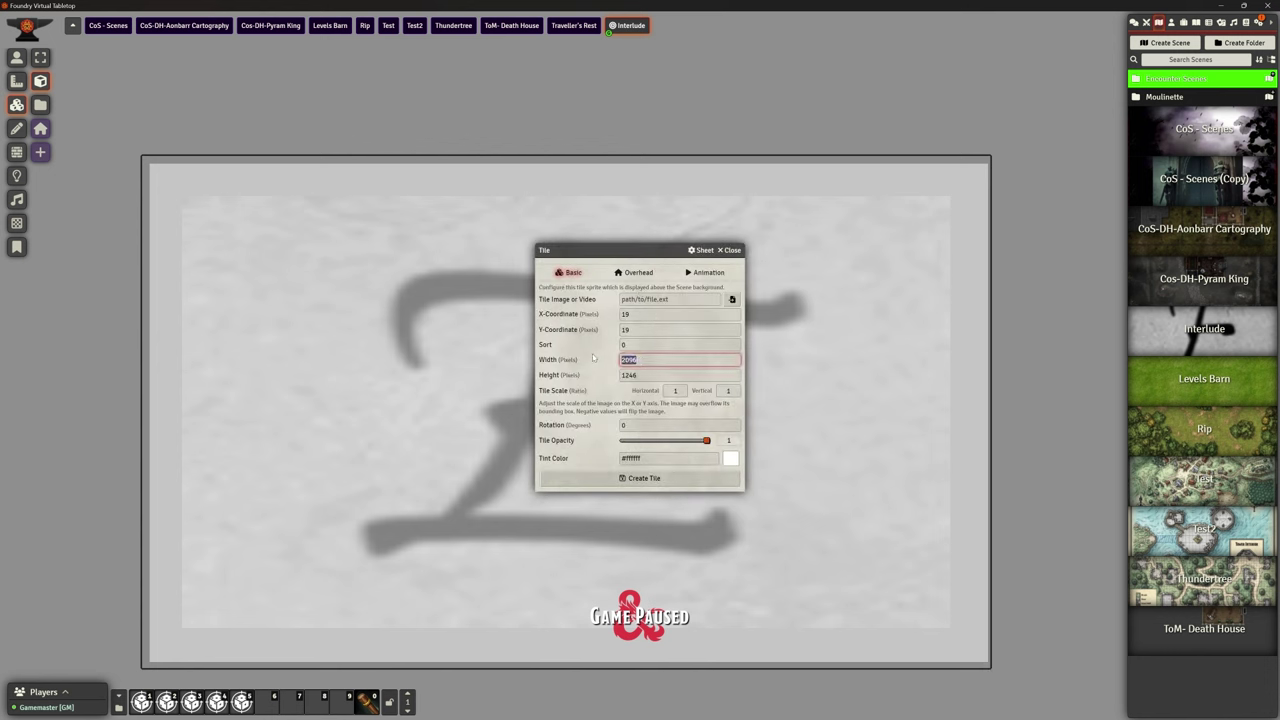
{"action": "type", "text": "4400"}
{"action": "double_click", "coordinate": [644, 375]}
{"action": "type", "text": "24"}
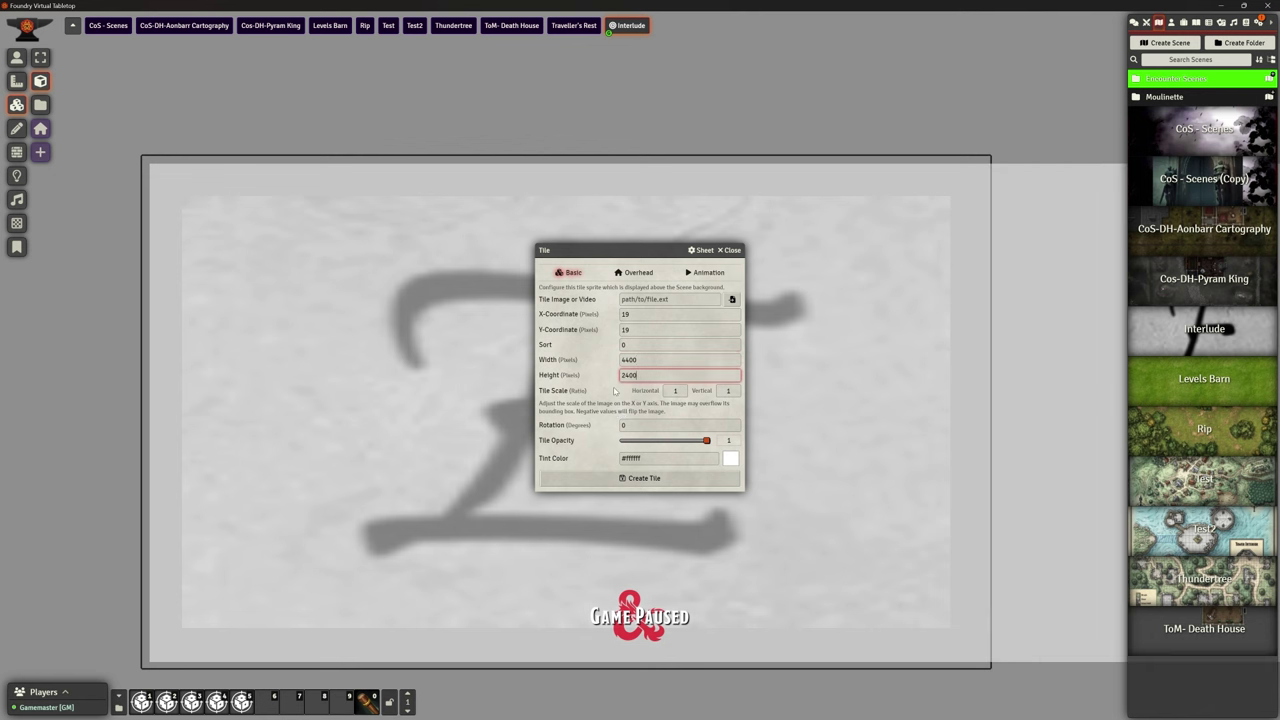
{"action": "left_click", "coordinate": [614, 391]}
{"action": "scroll", "coordinate": [850, 440], "scroll_direction": "down", "scroll_amount": 5}
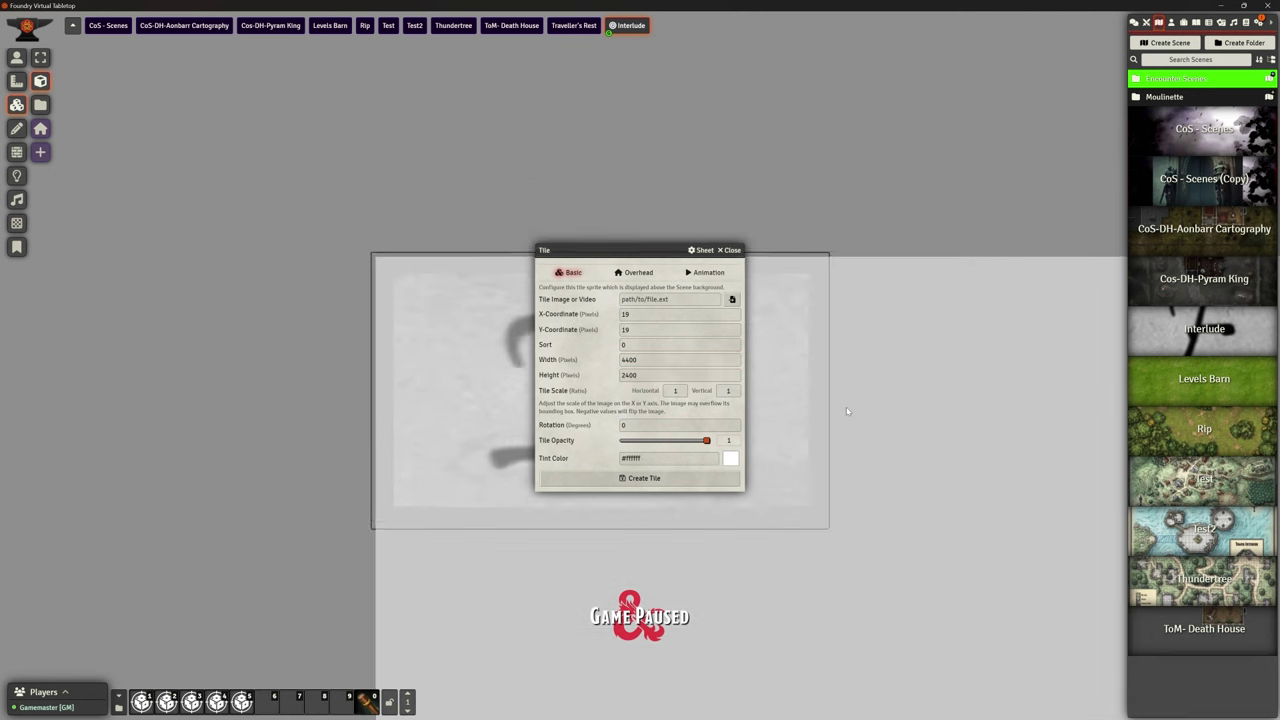
{"action": "scroll", "coordinate": [847, 411], "scroll_direction": "up", "scroll_amount": 3}
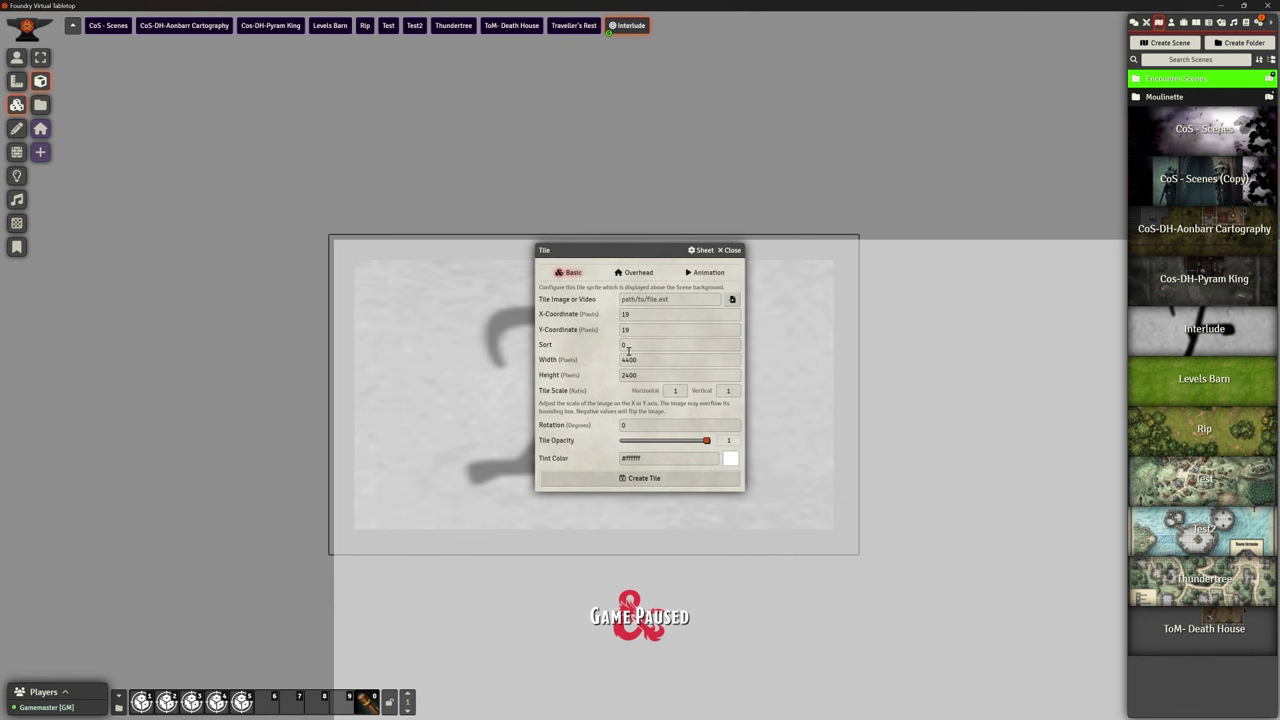
{"action": "left_click", "coordinate": [656, 477]}
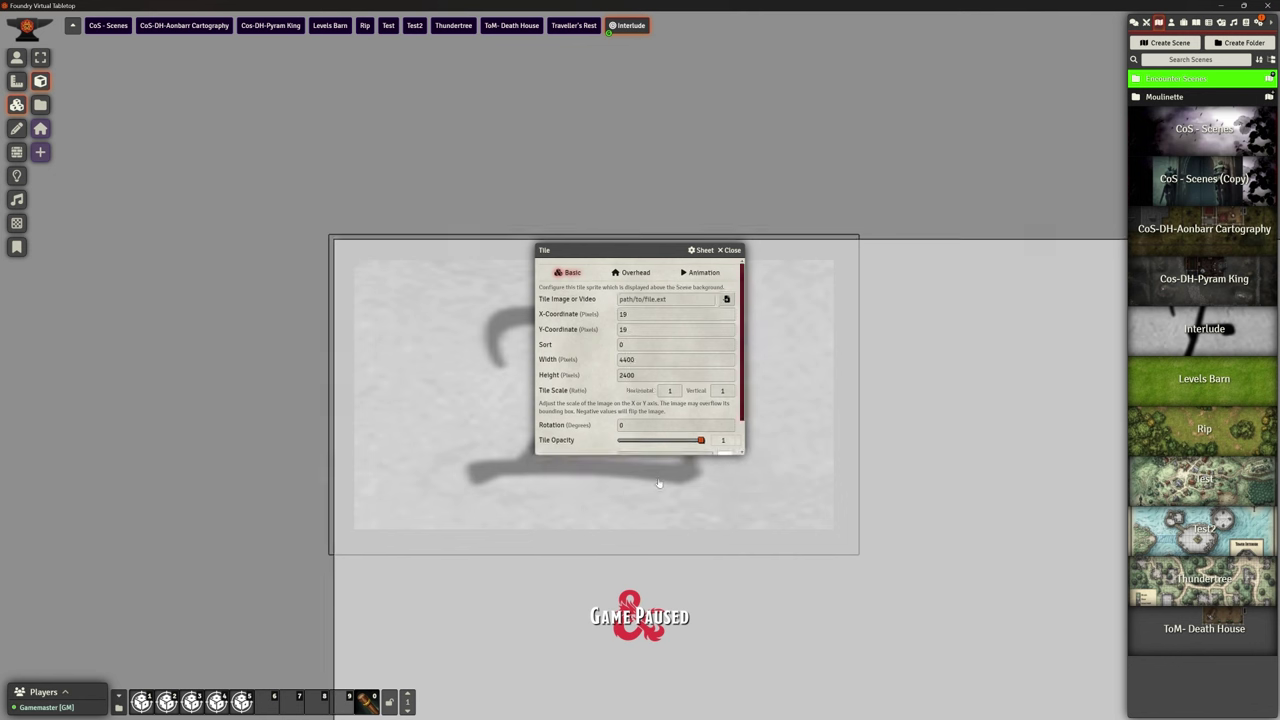
Step: Set Interlude's scene dimensions to 4400 by 2400 pixels with the link off, save, and accept automatic repositioning of placed objects
{"action": "right_click", "coordinate": [1205, 338]}
{"action": "left_click", "coordinate": [1160, 366]}
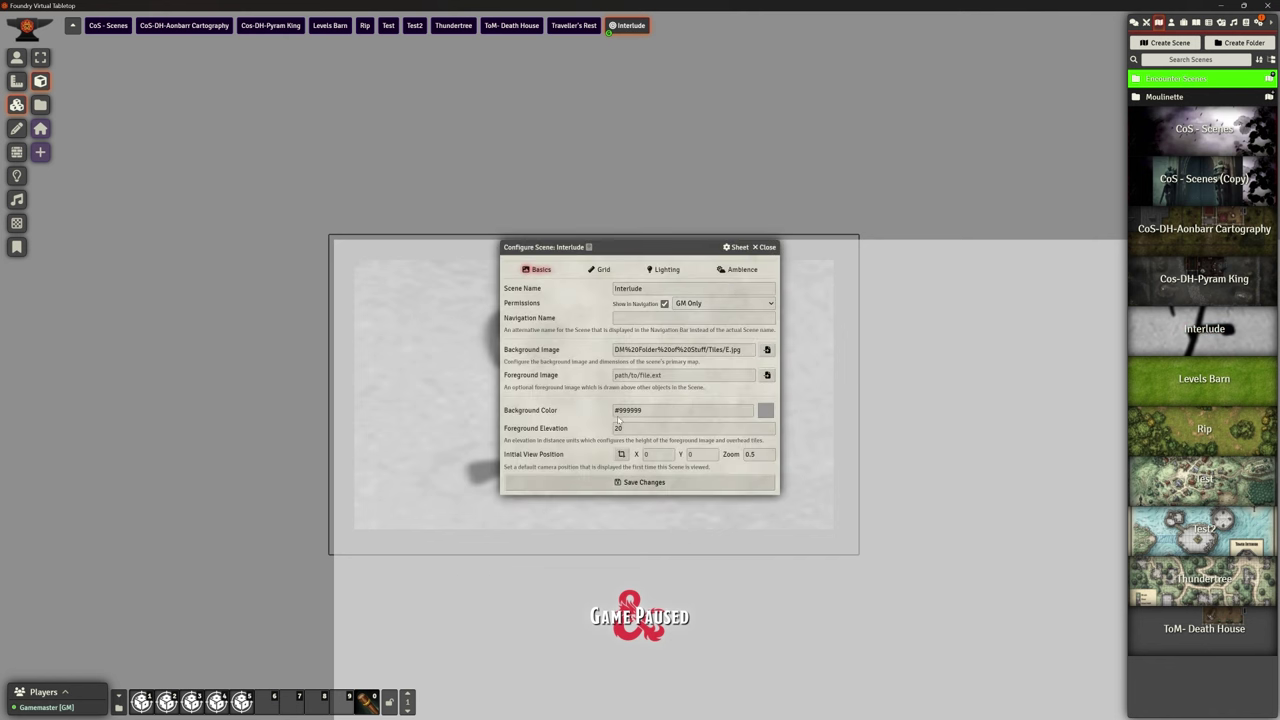
{"action": "left_click", "coordinate": [600, 269]}
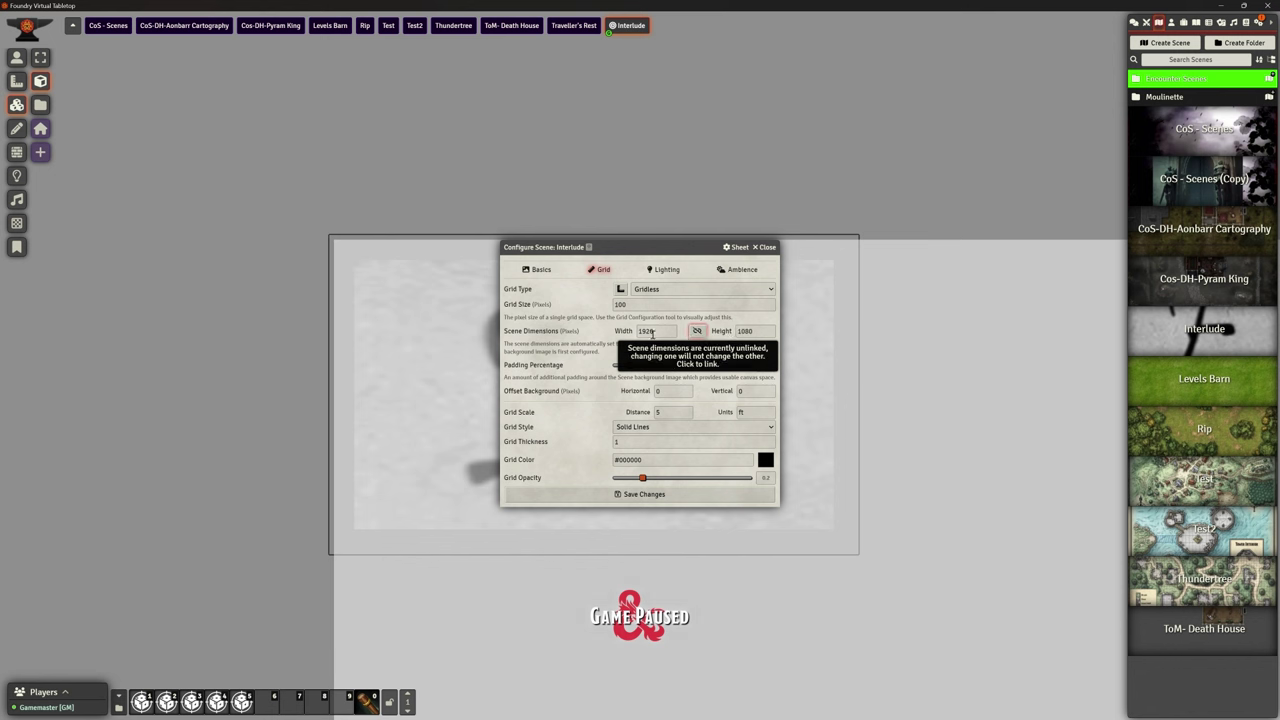
{"action": "double_click", "coordinate": [652, 332]}
{"action": "type", "text": "4400"}
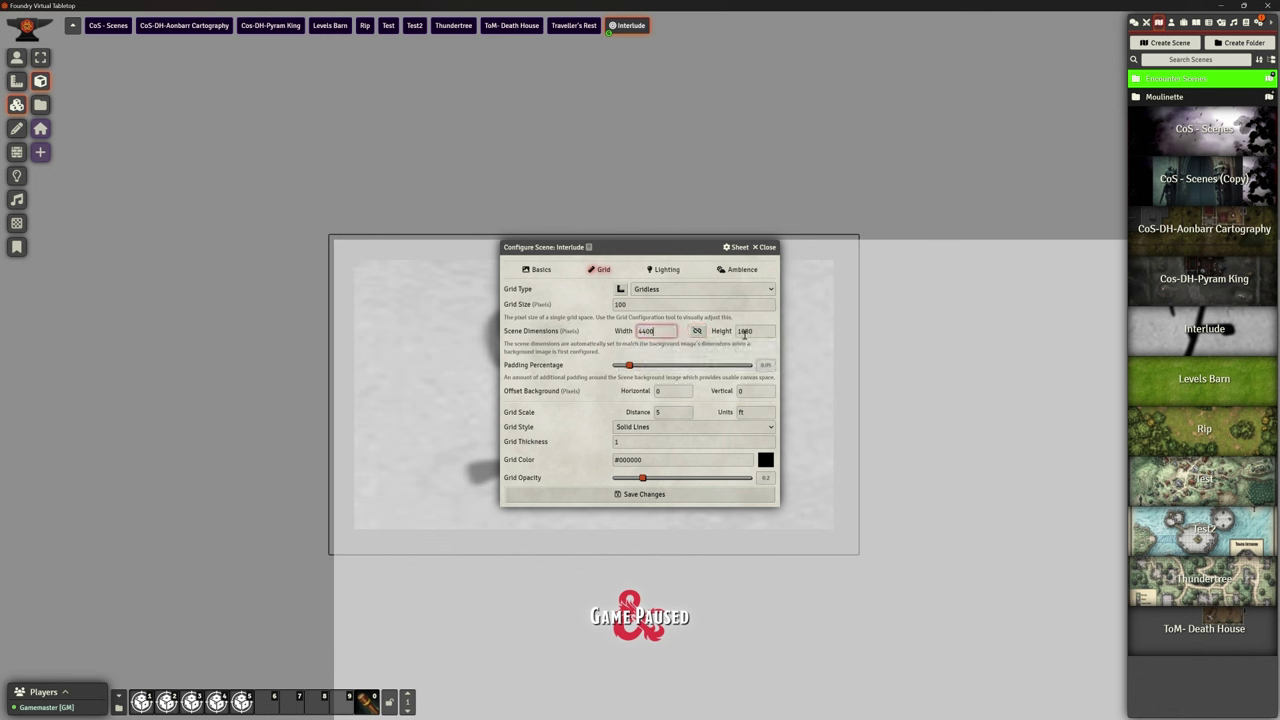
{"action": "double_click", "coordinate": [744, 334]}
{"action": "type", "text": "24"}
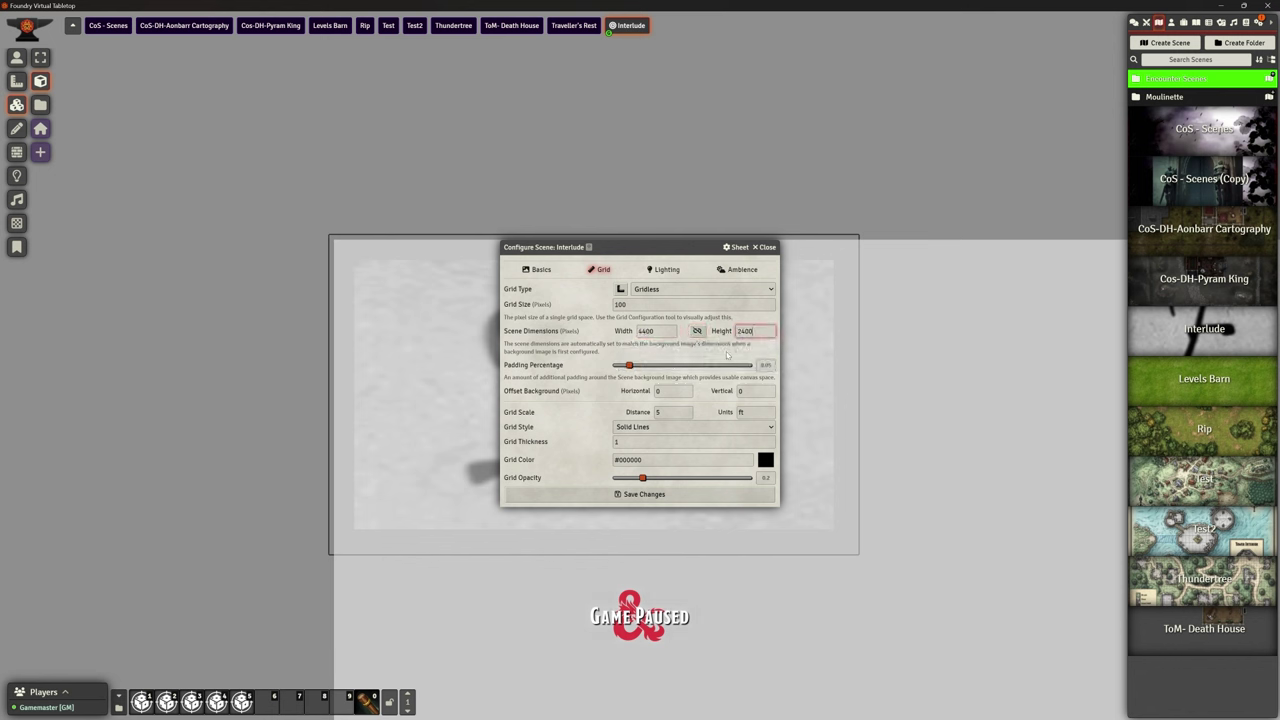
{"action": "left_click", "coordinate": [725, 359]}
{"action": "left_click", "coordinate": [643, 494]}
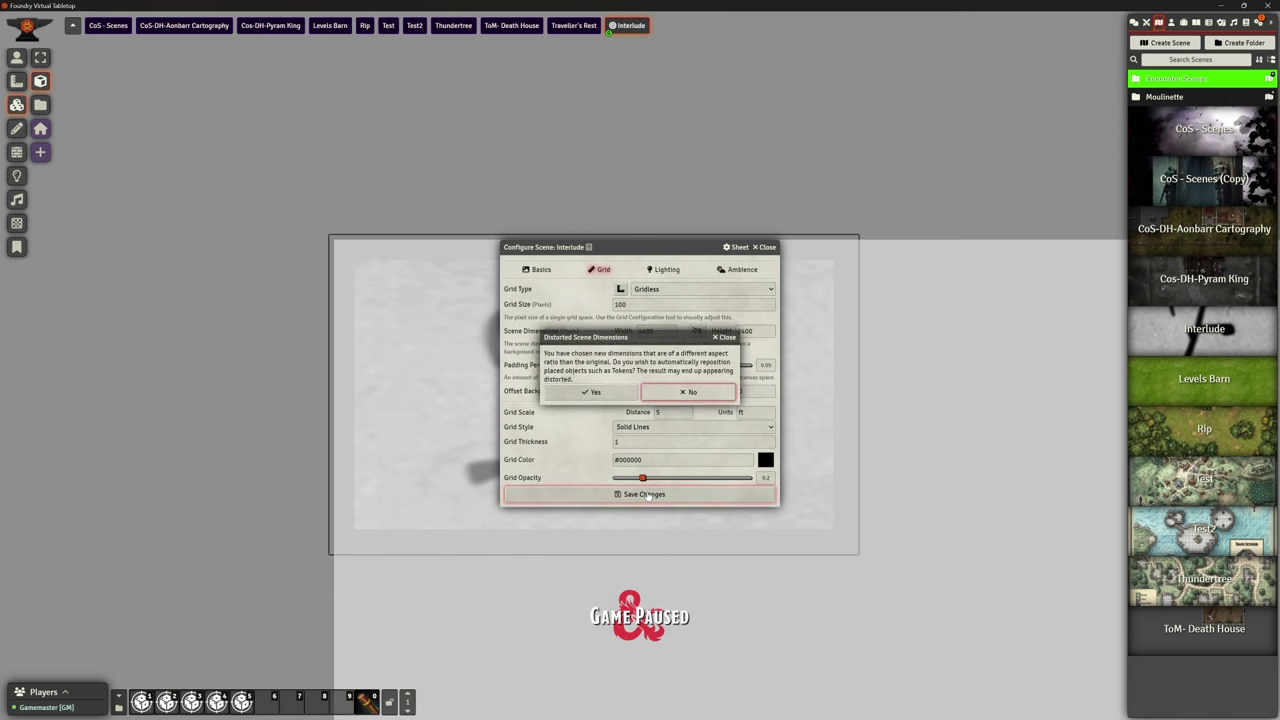
{"action": "left_click", "coordinate": [617, 393]}
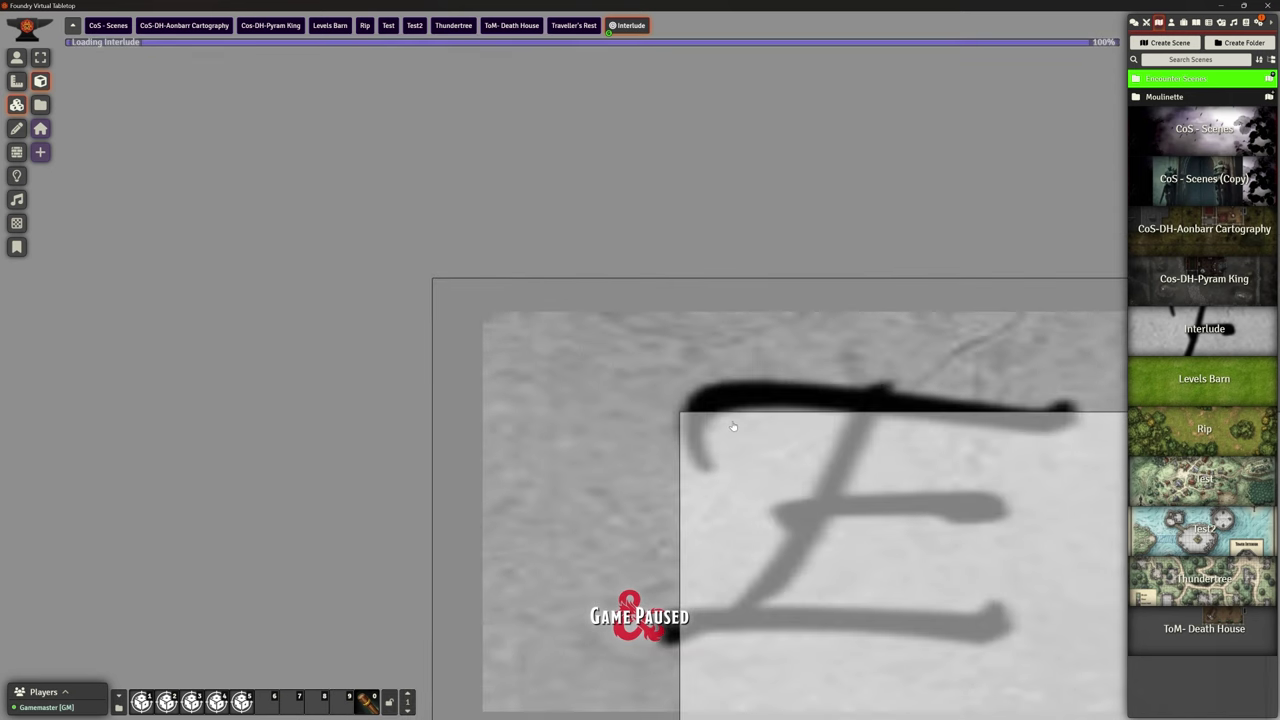
Step: Resize the tile to 4400 by 2400 pixels and align it exactly over the scene's background image
{"action": "scroll", "coordinate": [493, 329], "scroll_direction": "down", "scroll_amount": 3}
{"action": "left_click_drag", "start_coordinate": [493, 329], "coordinate": [571, 414]}
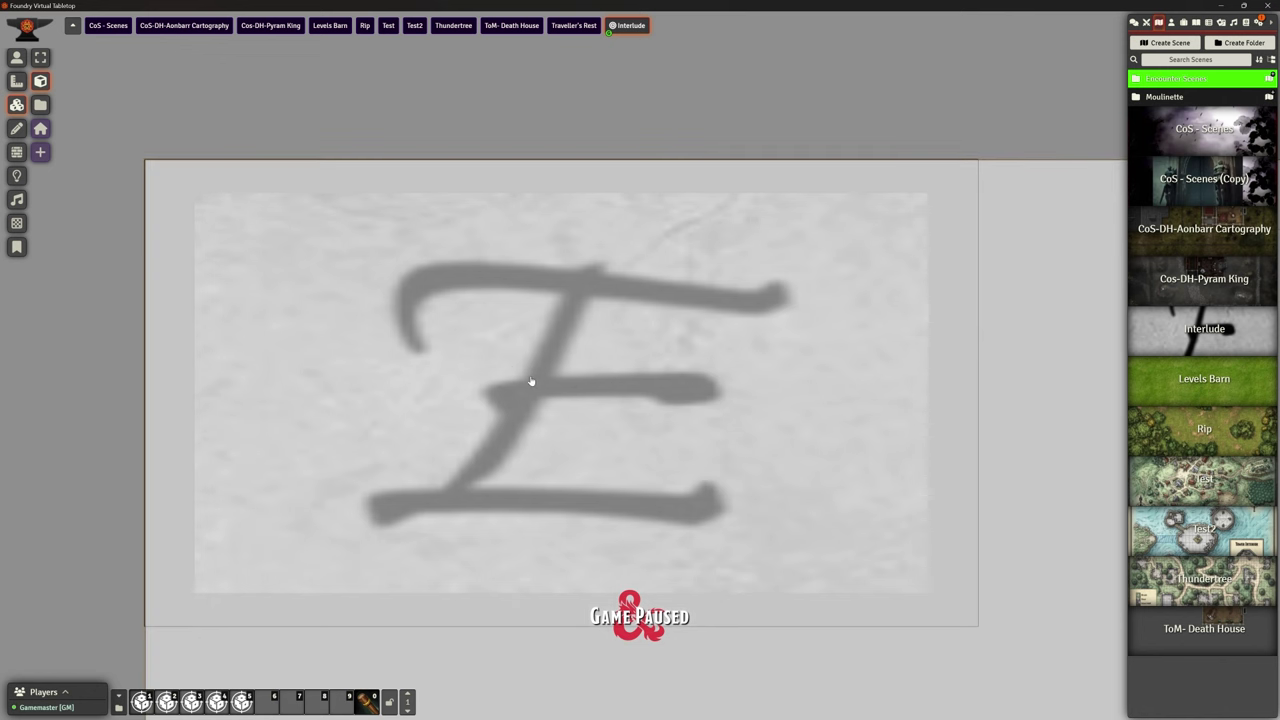
{"action": "double_click", "coordinate": [534, 382]}
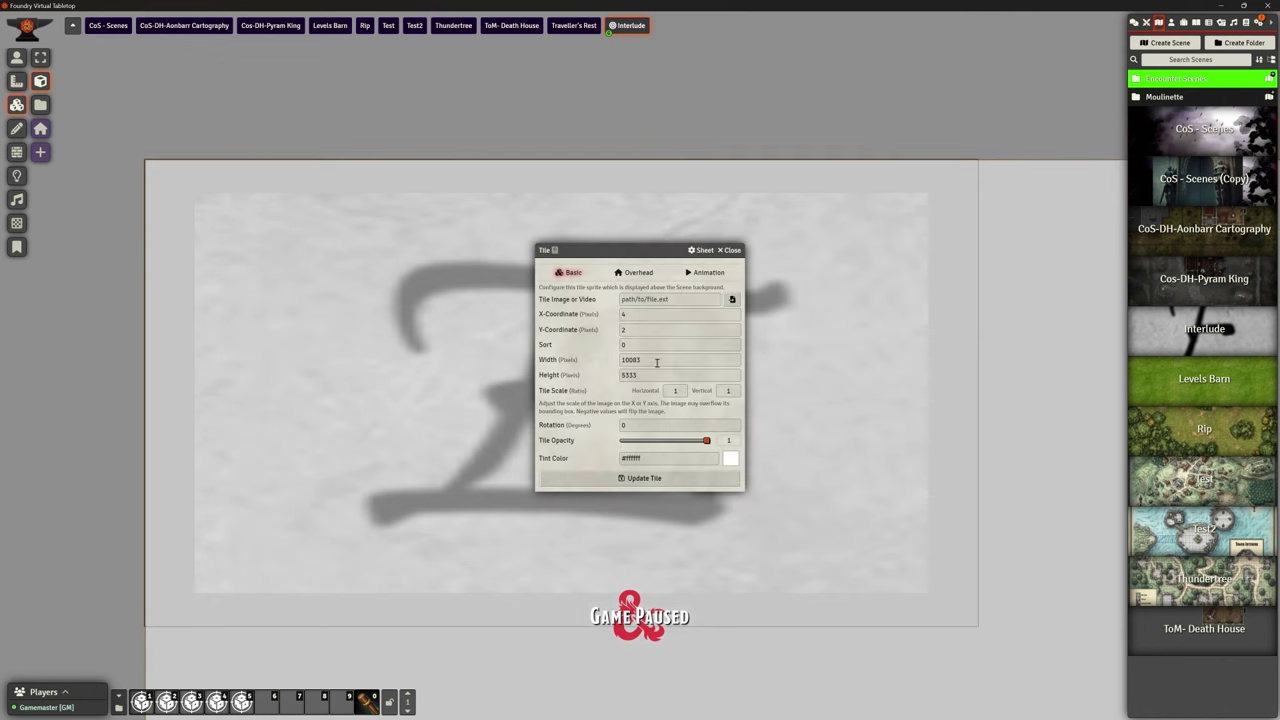
{"action": "left_click_drag", "start_coordinate": [657, 362], "coordinate": [588, 363]}
{"action": "type", "text": "4400"}
{"action": "key", "text": "Tab"}
{"action": "type", "text": "24"}
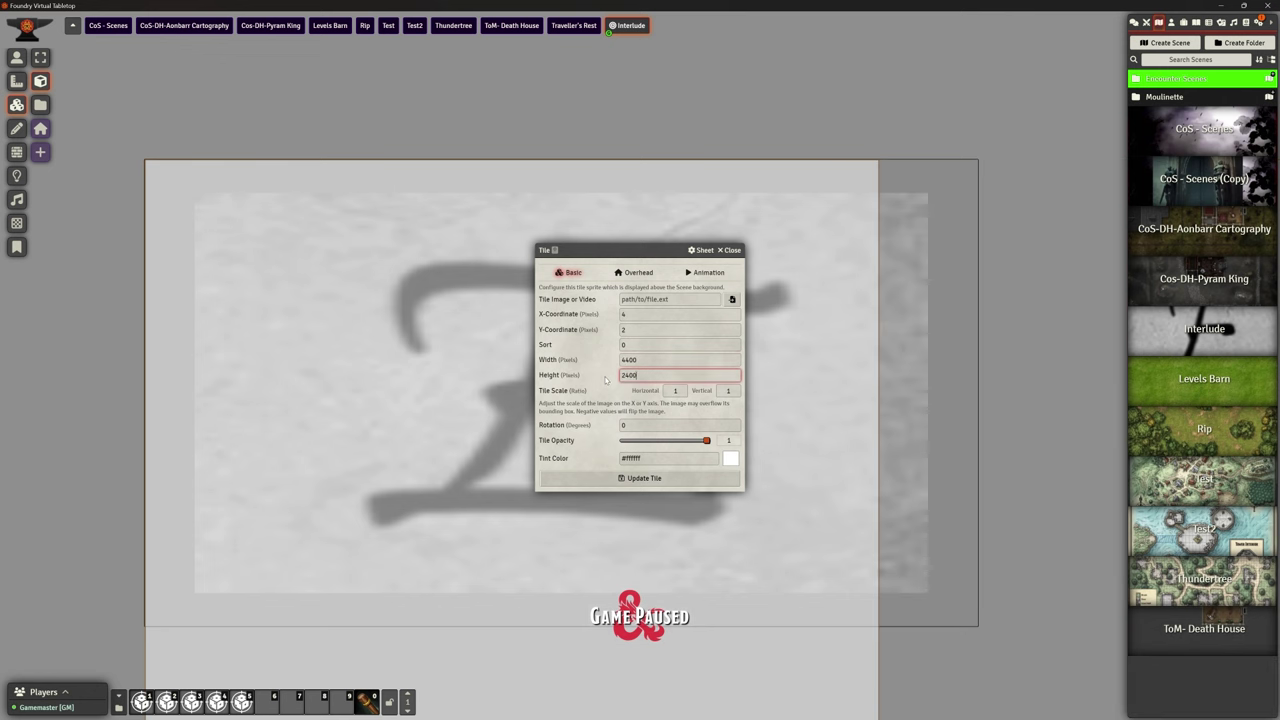
{"action": "left_click", "coordinate": [605, 379]}
{"action": "left_click", "coordinate": [645, 479]}
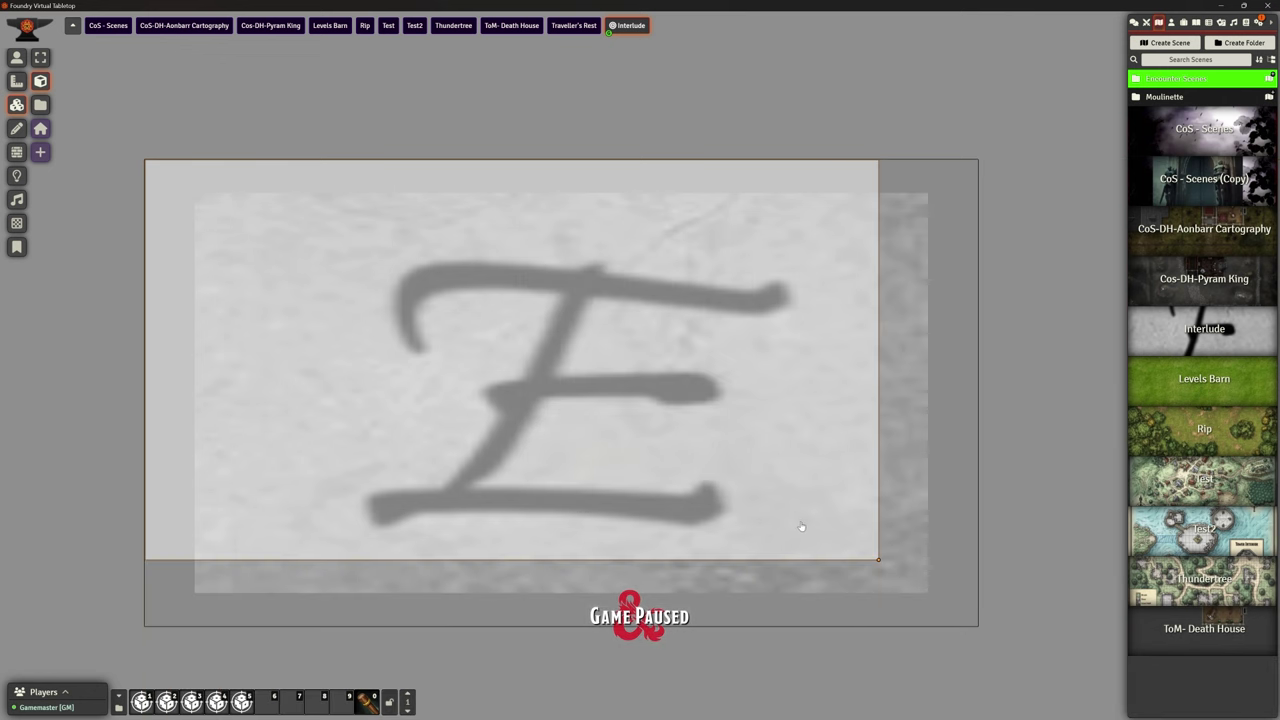
{"action": "left_click_drag", "start_coordinate": [701, 402], "coordinate": [751, 434]}
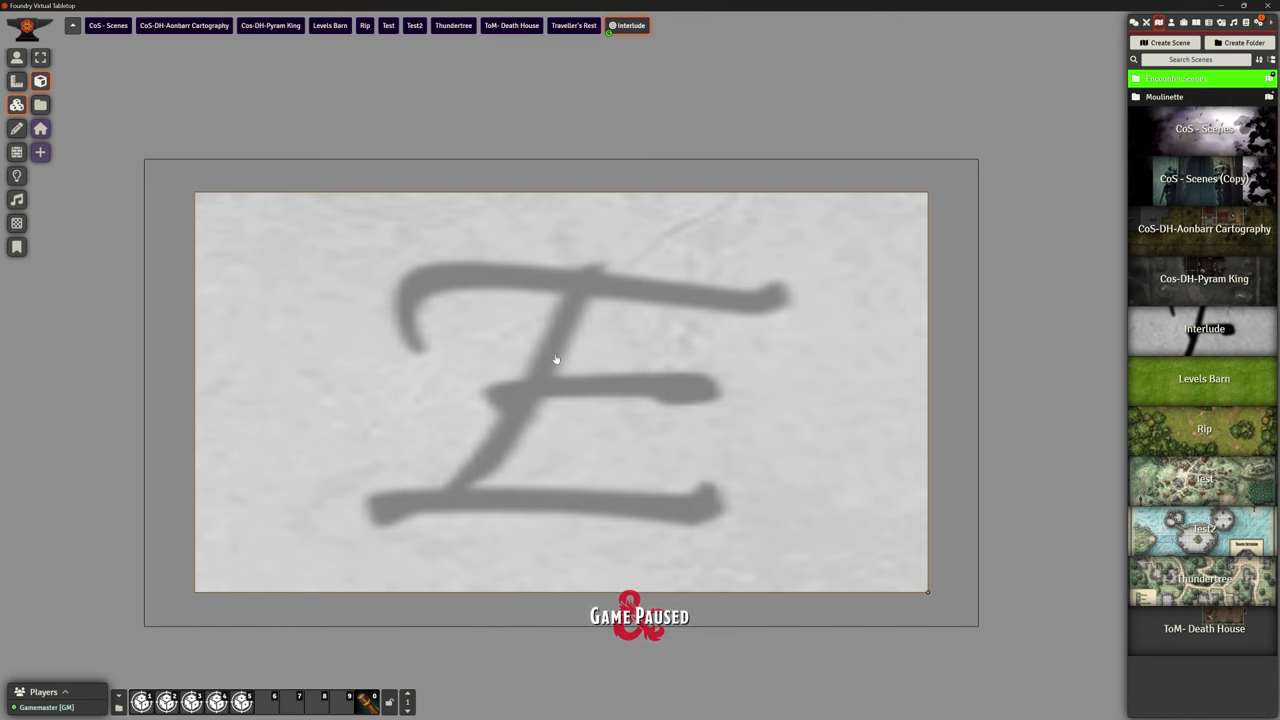
Step: Assign the MP4 video of the druid's wild shape from the Tiles folder as the tile's video
{"action": "double_click", "coordinate": [555, 353]}
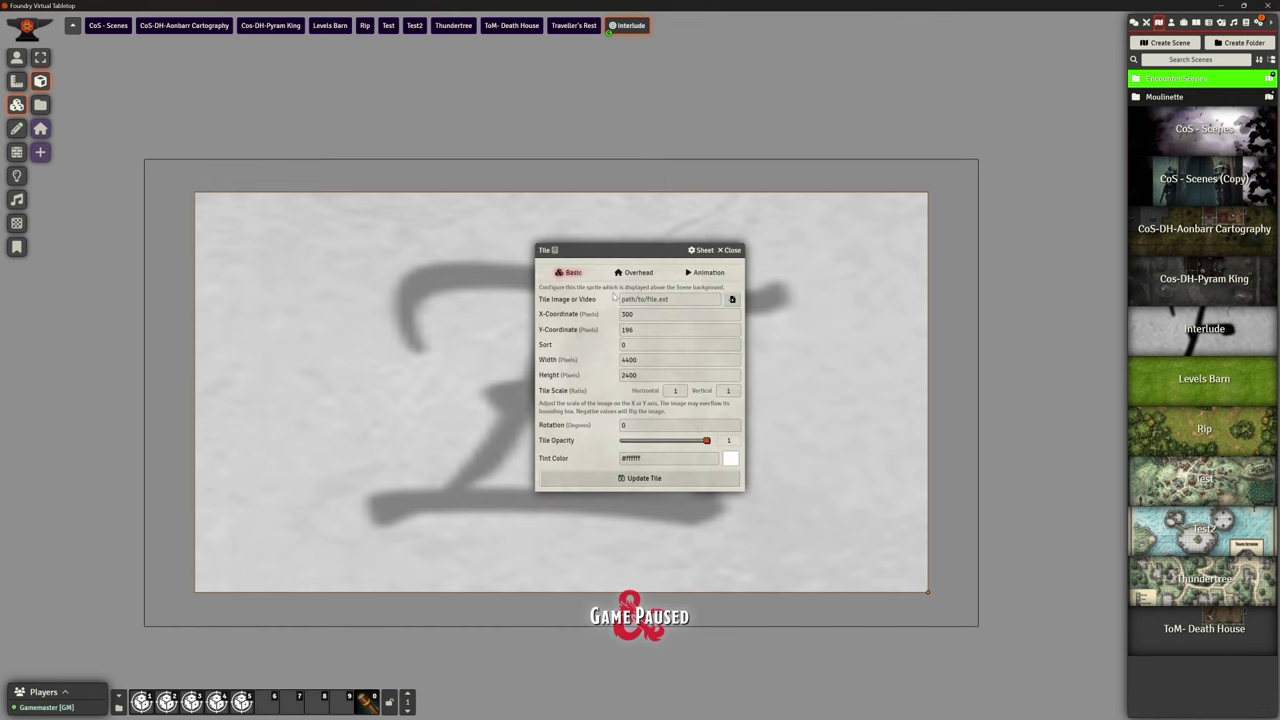
{"action": "left_click", "coordinate": [731, 299]}
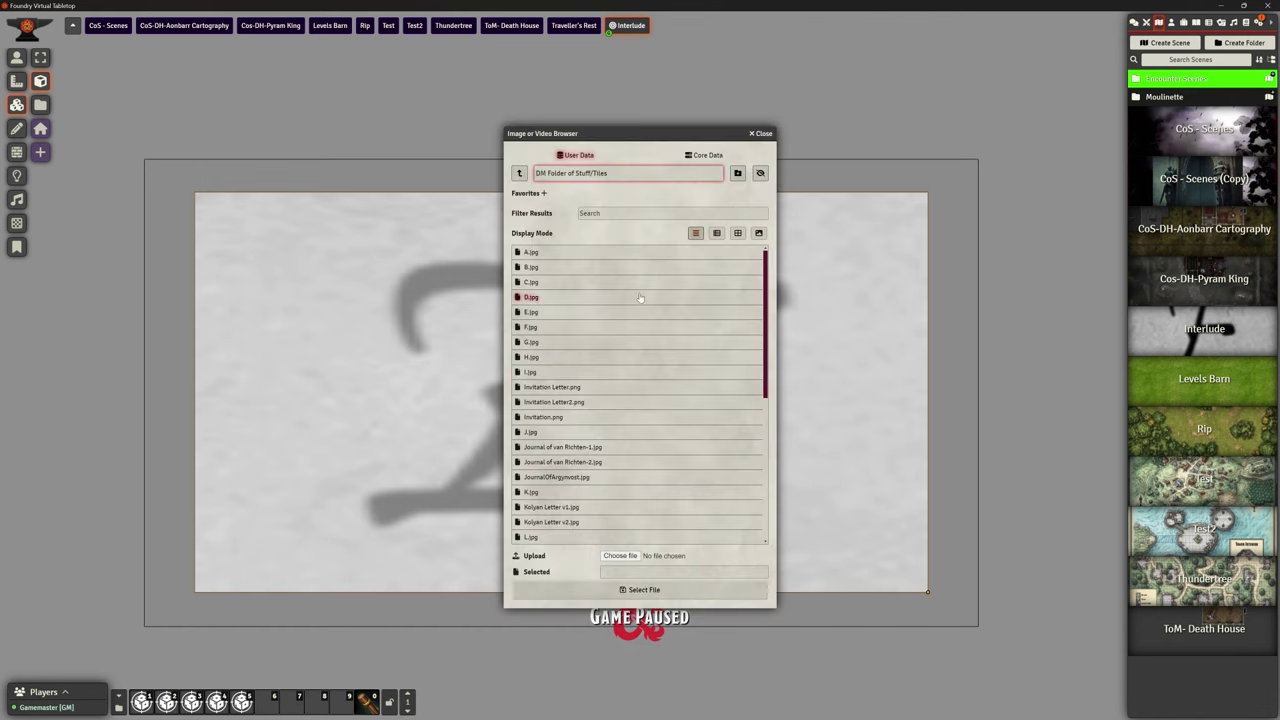
{"action": "scroll", "coordinate": [643, 362], "scroll_direction": "down", "scroll_amount": 5}
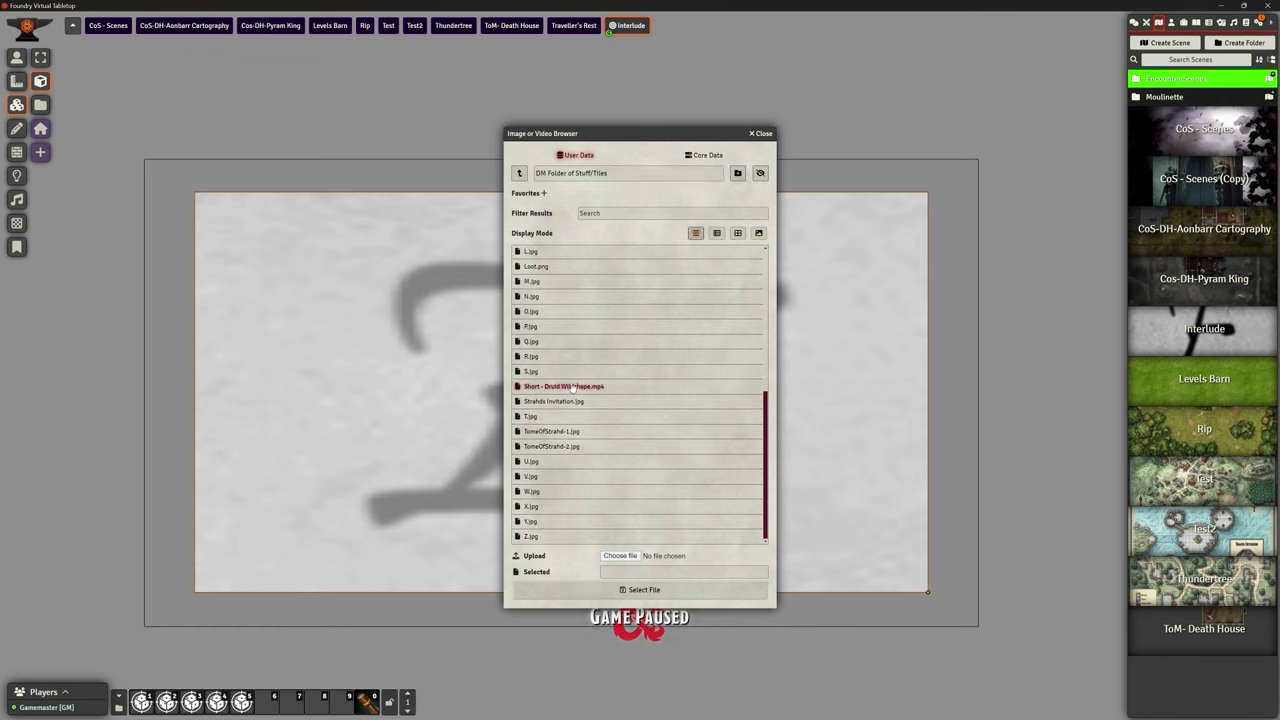
{"action": "left_click", "coordinate": [645, 386]}
{"action": "left_click", "coordinate": [675, 582]}
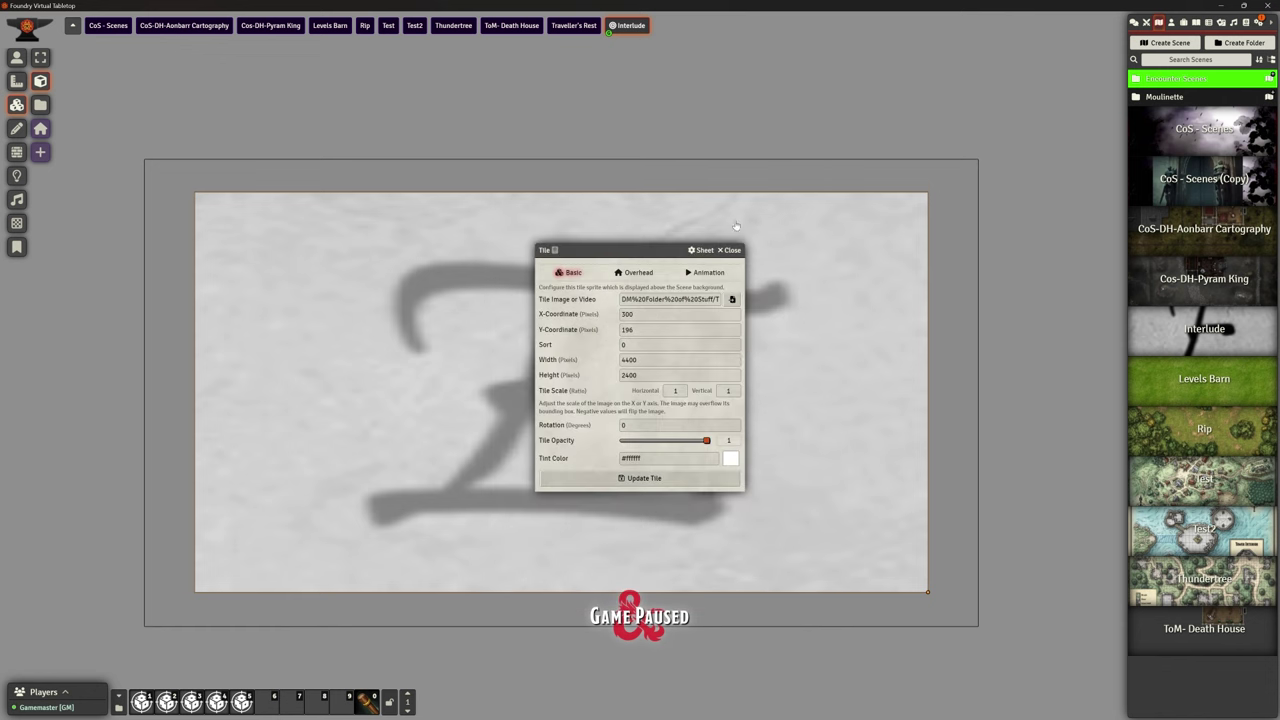
Step: Turn off looping and autoplay for the tile's video, raise its volume near the high end, and update the tile
{"action": "left_click", "coordinate": [636, 273]}
{"action": "left_click", "coordinate": [709, 273]}
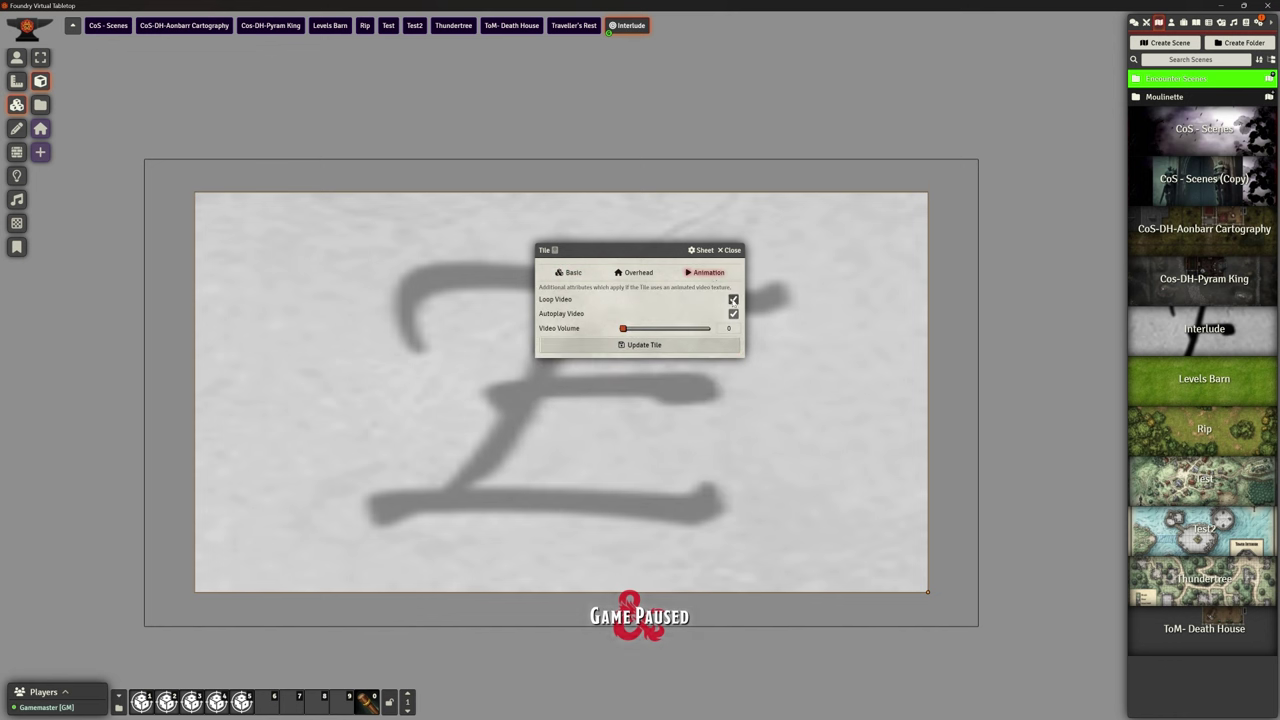
{"action": "left_click", "coordinate": [733, 299]}
{"action": "left_click", "coordinate": [733, 313]}
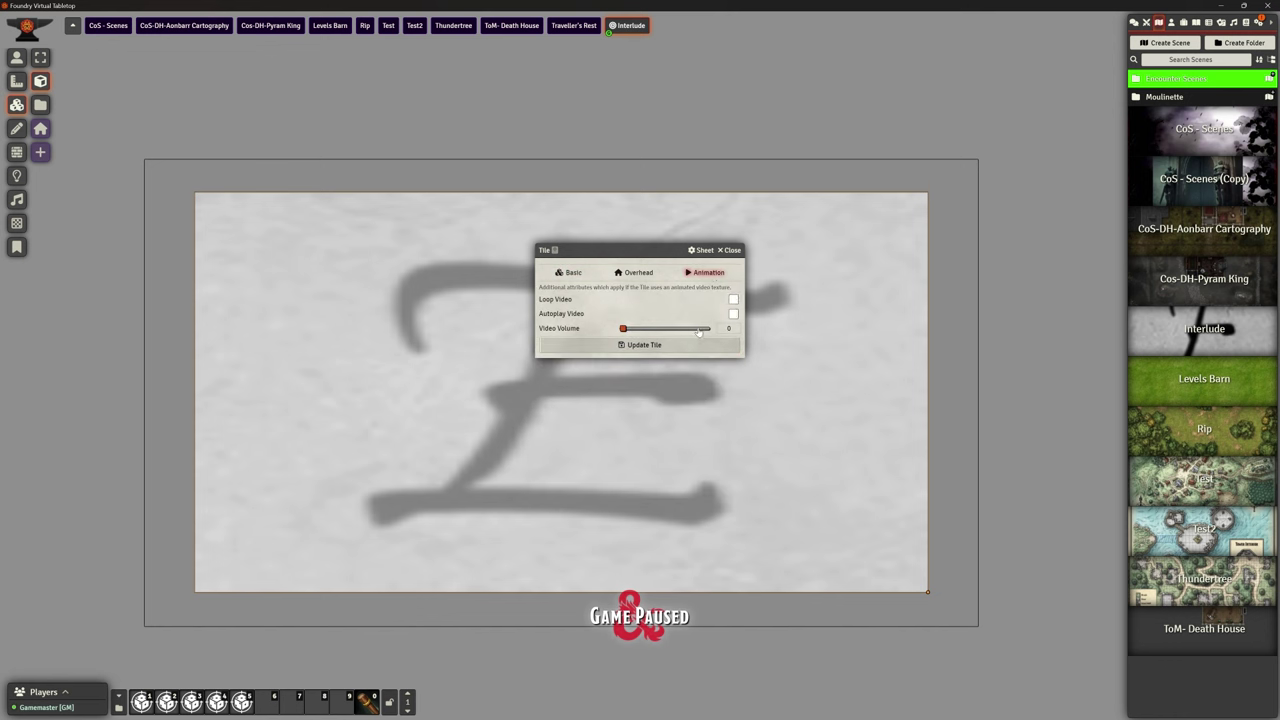
{"action": "left_click", "coordinate": [698, 333]}
{"action": "left_click", "coordinate": [674, 346]}
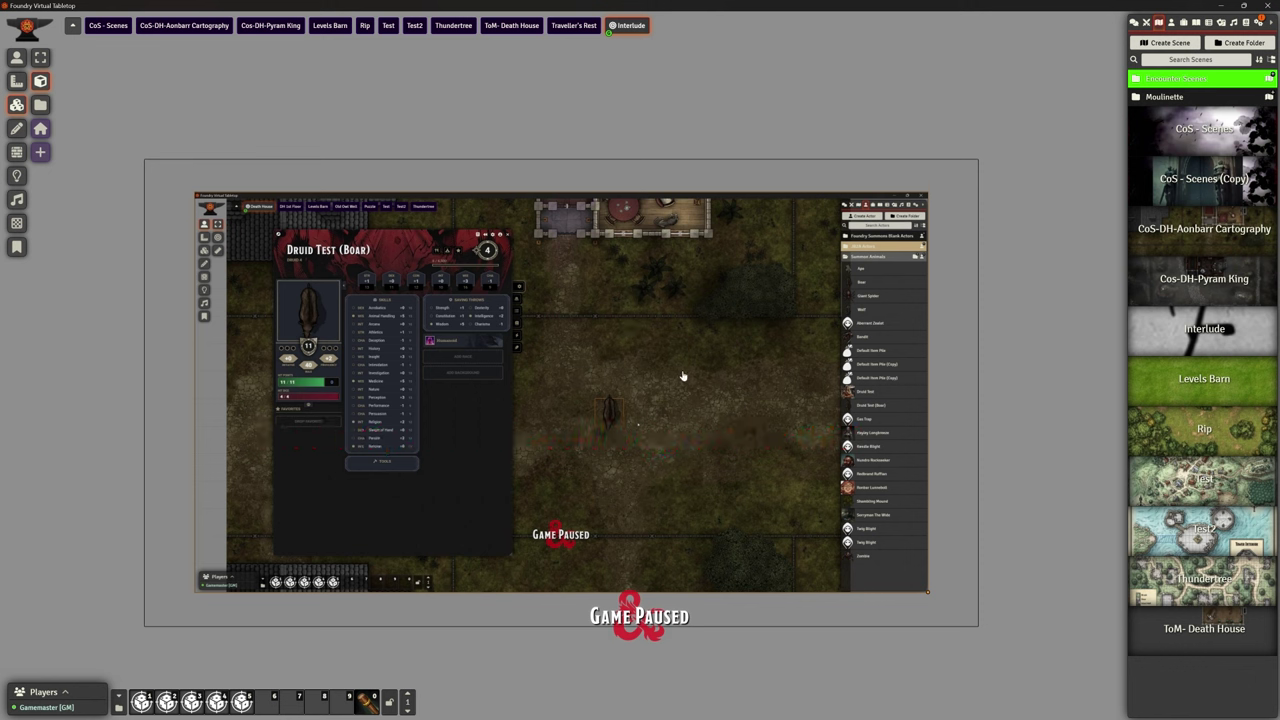
Step: Adjust the Environment user volume slightly and resume the tile's video with its on-canvas playback control
{"action": "mouse_move", "coordinate": [932, 238]}
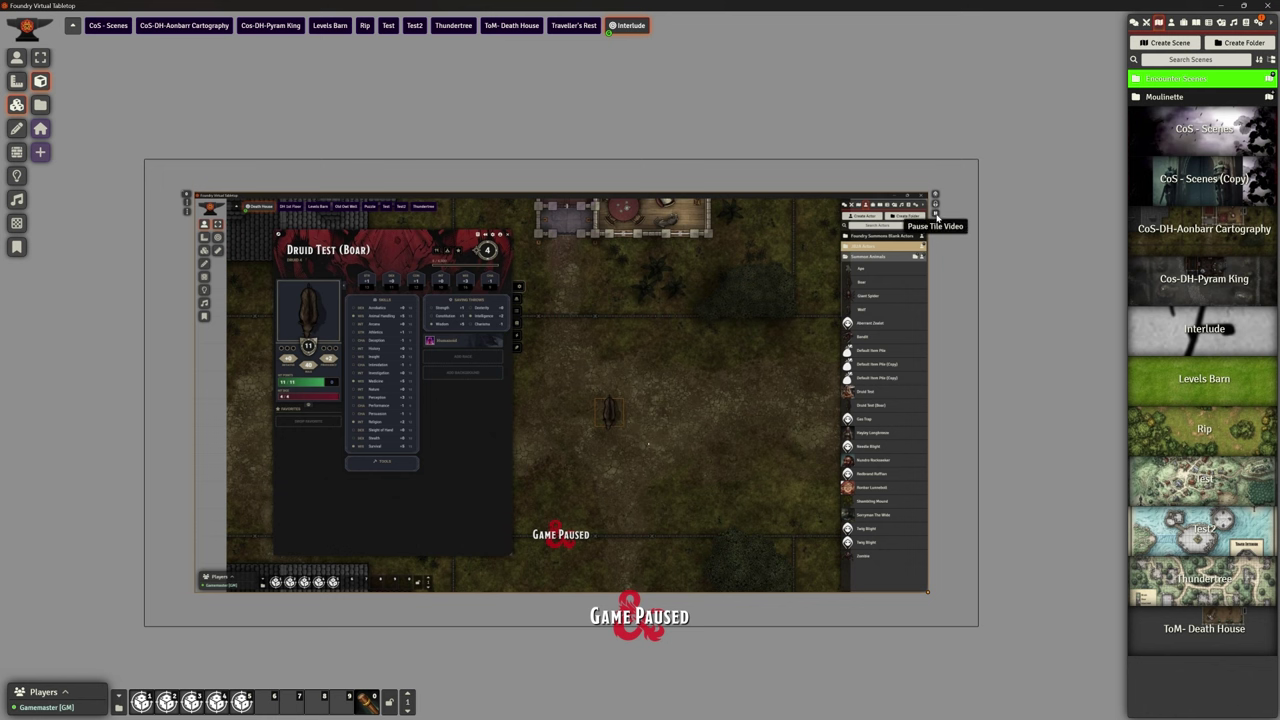
{"action": "left_click", "coordinate": [1233, 22]}
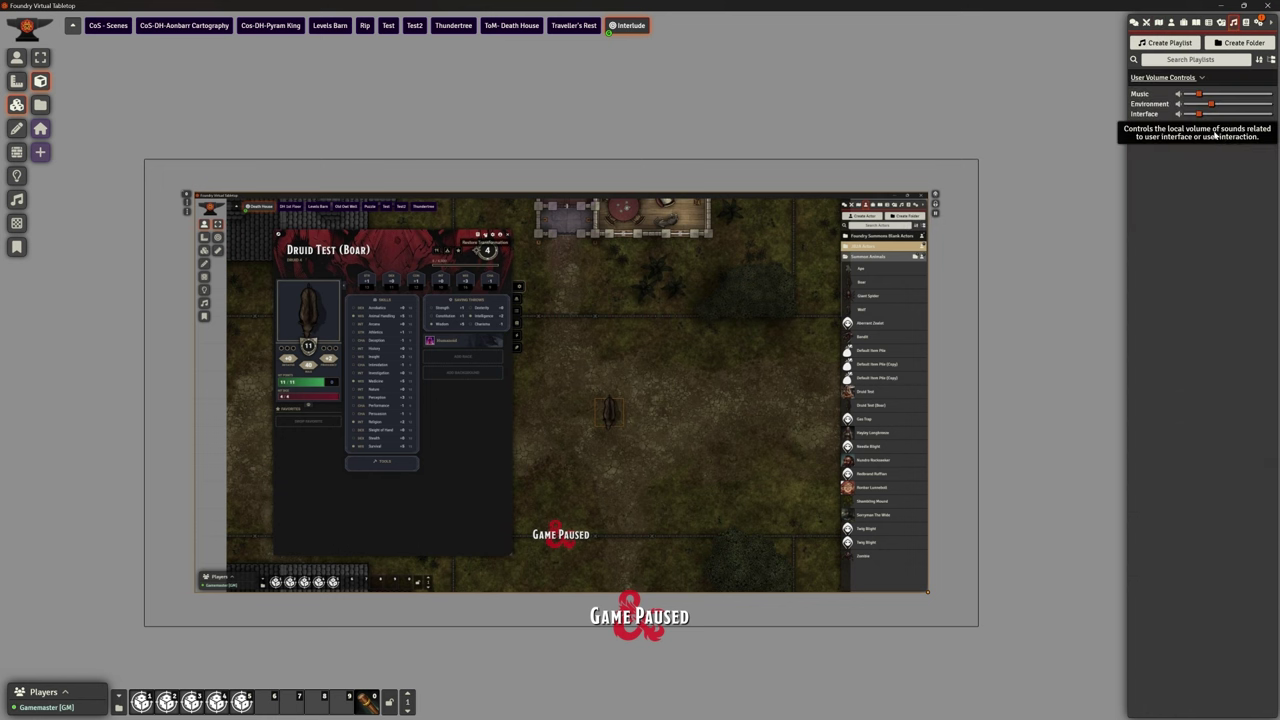
{"action": "mouse_move", "coordinate": [1200, 103]}
{"action": "left_mouse_down"}
{"action": "mouse_move", "coordinate": [1270, 103]}
{"action": "mouse_move", "coordinate": [1208, 104]}
{"action": "left_mouse_up"}
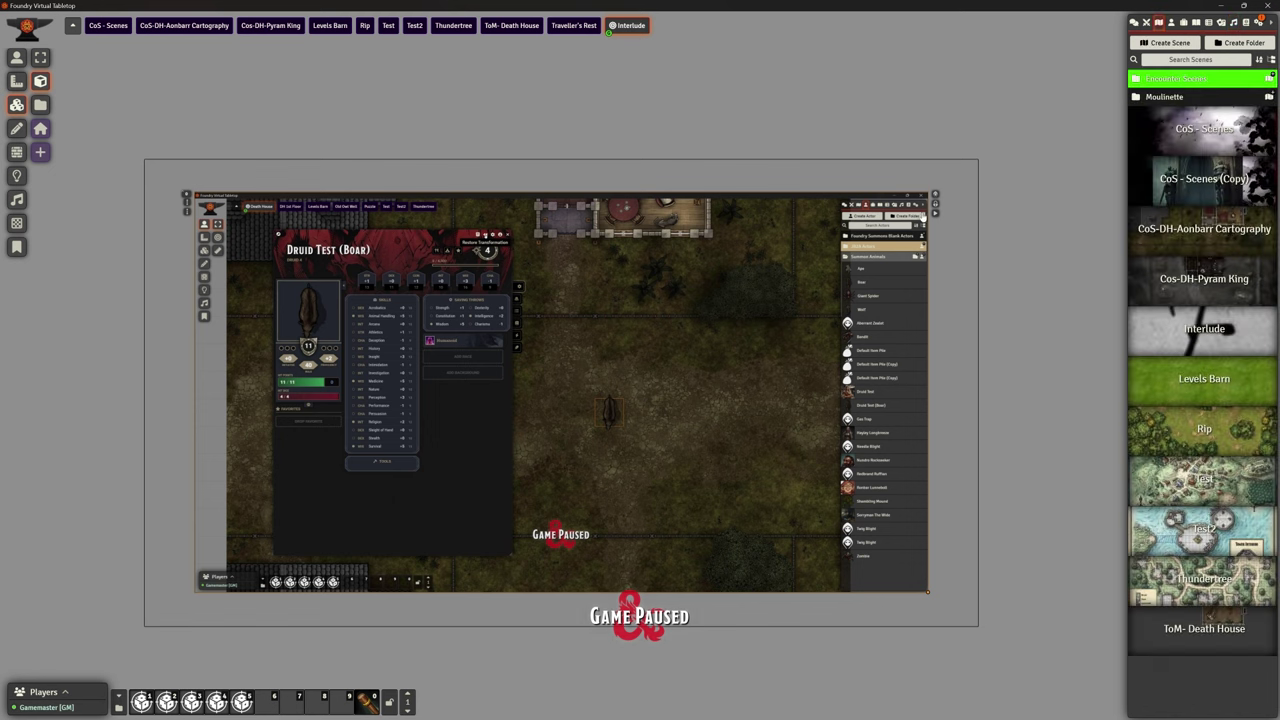
{"action": "left_click", "coordinate": [935, 215]}
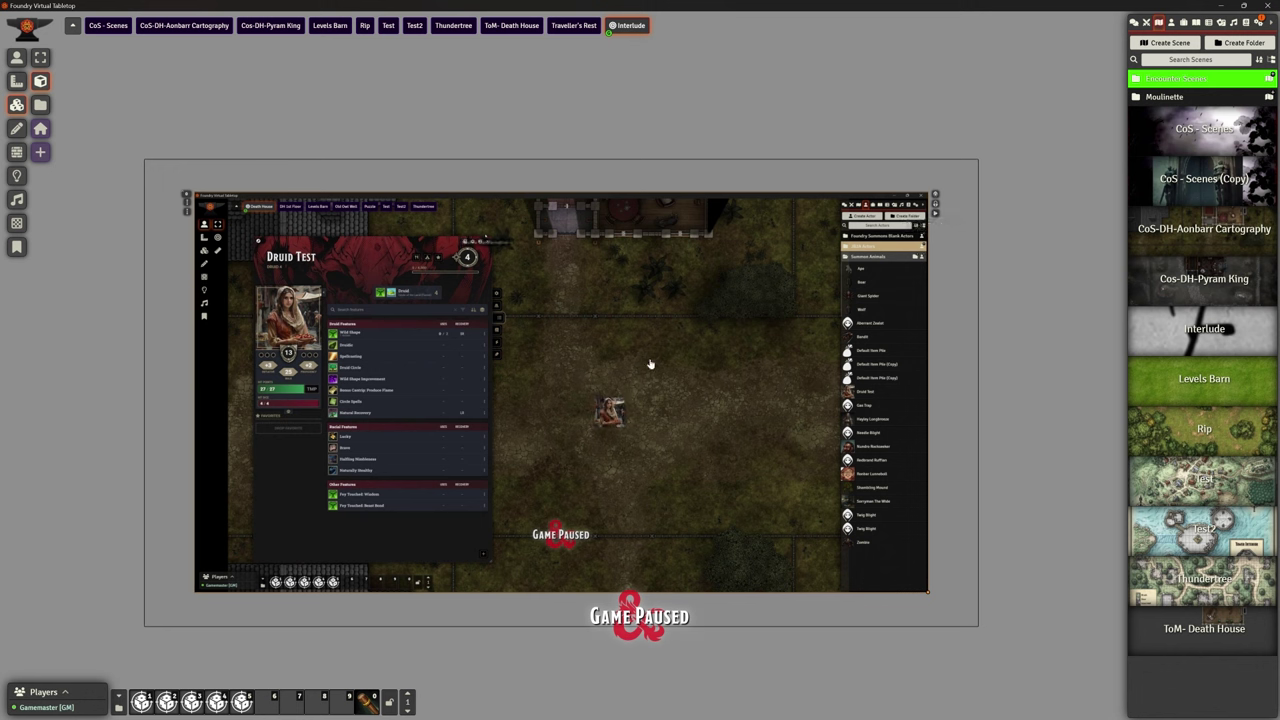
Step: Activate the Levels Barn scene and switch back by activating the Interlude scene
{"action": "right_click", "coordinate": [1204, 388]}
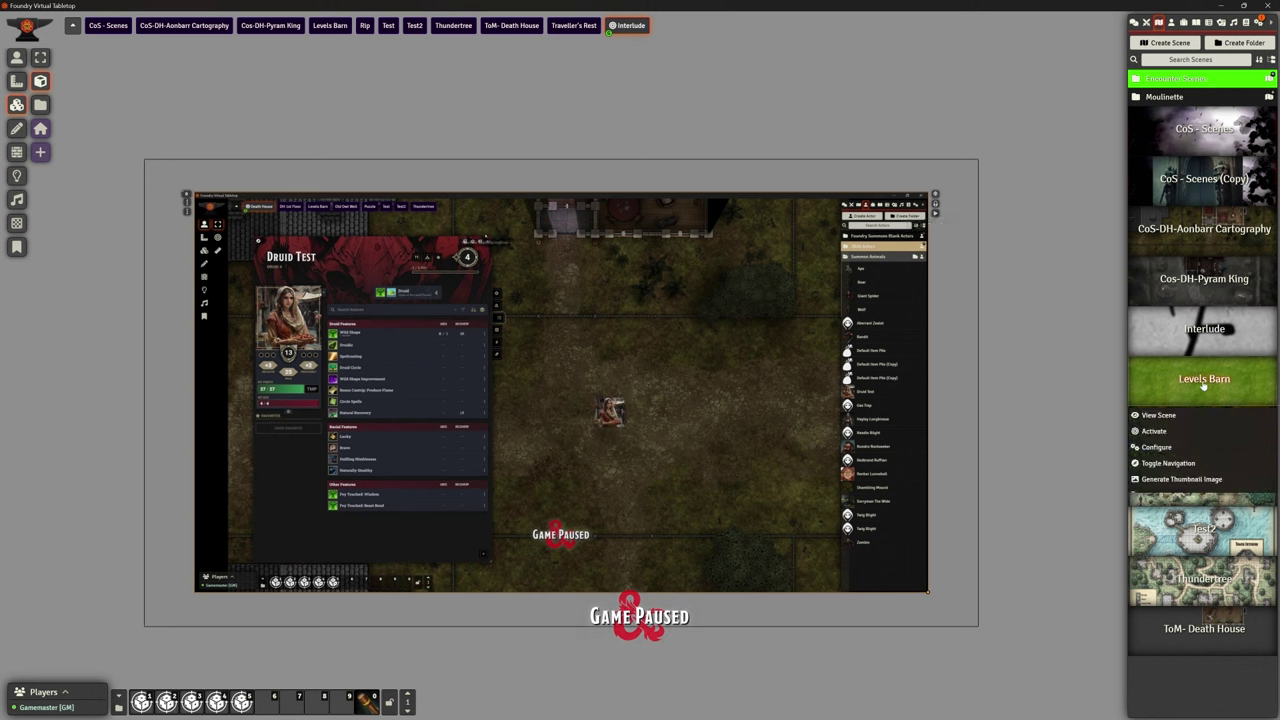
{"action": "left_click", "coordinate": [1168, 432]}
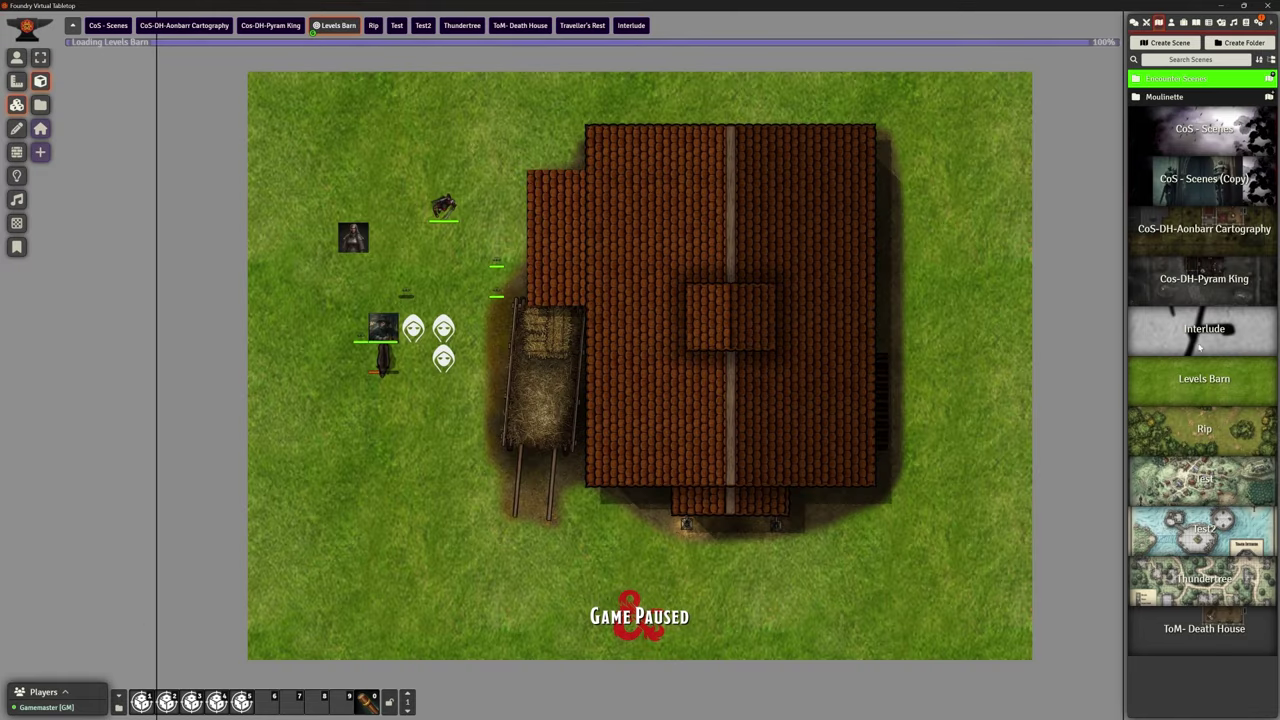
{"action": "right_click", "coordinate": [1166, 340]}
{"action": "left_click", "coordinate": [1163, 383]}
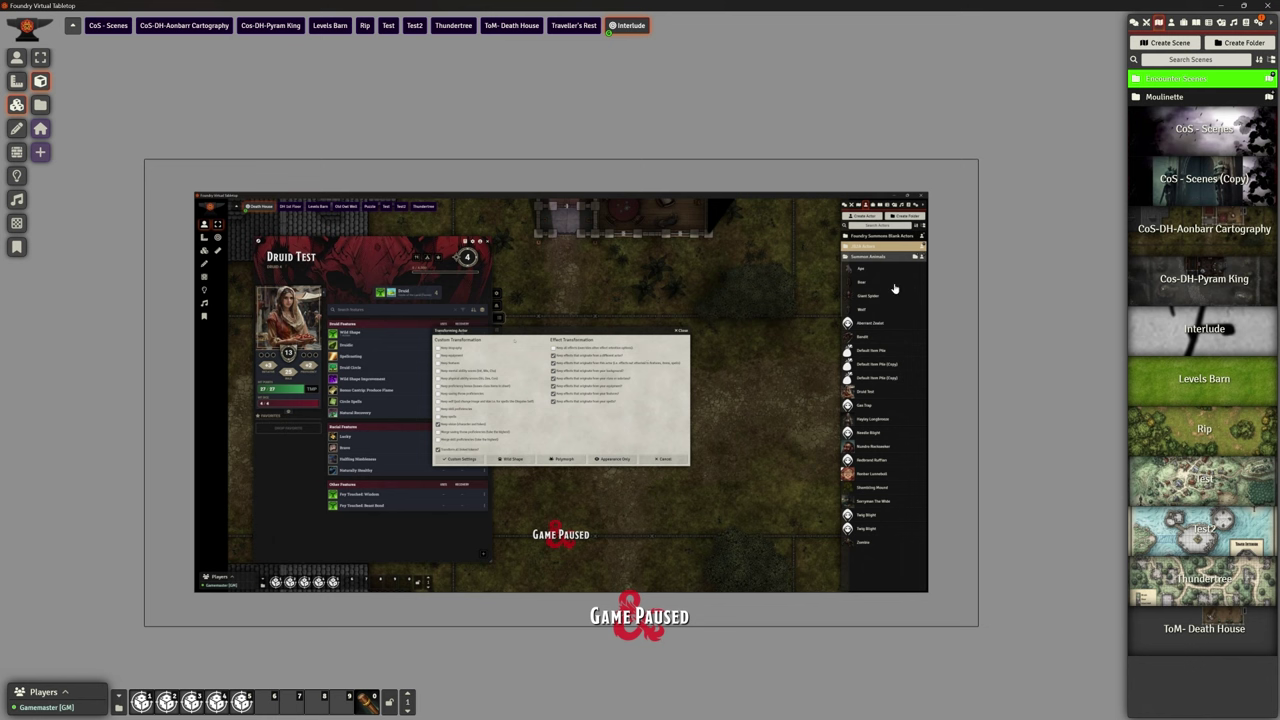
Step: Select the Interlude scene's video tile, pause its playback, and review its Animation, Overhead and Basic settings
{"action": "left_click", "coordinate": [924, 211]}
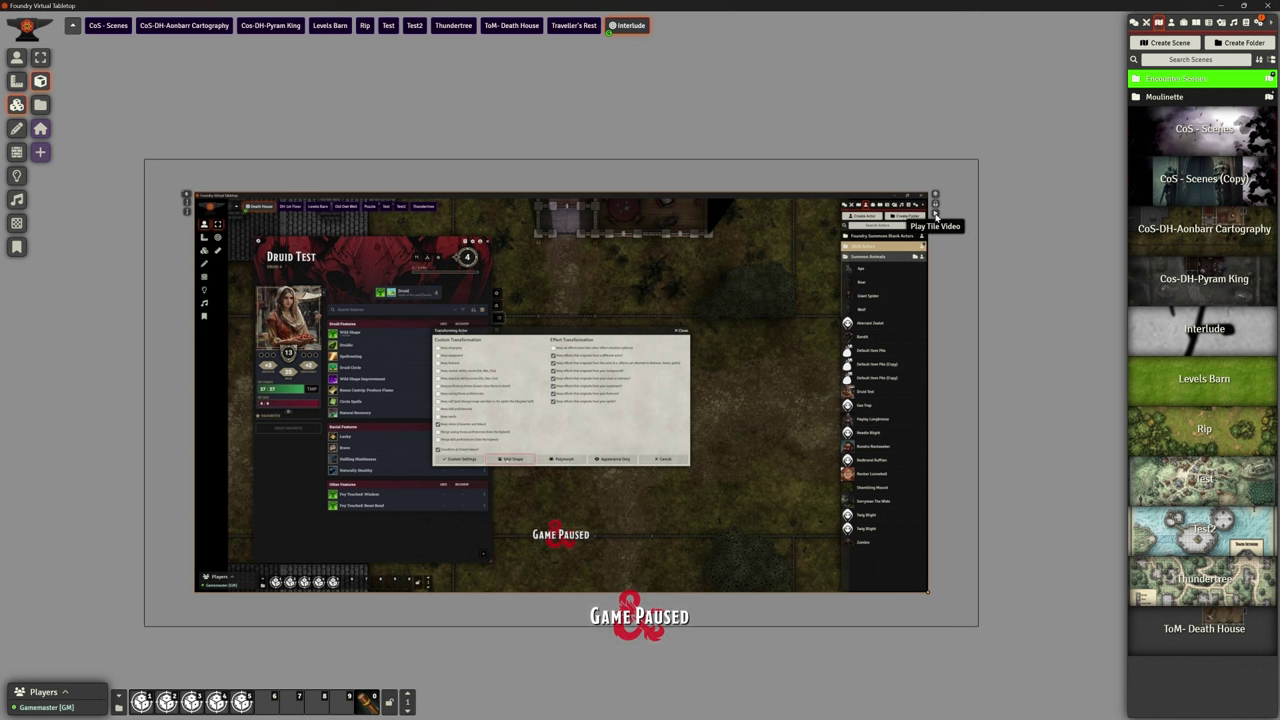
{"action": "left_click", "coordinate": [763, 318]}
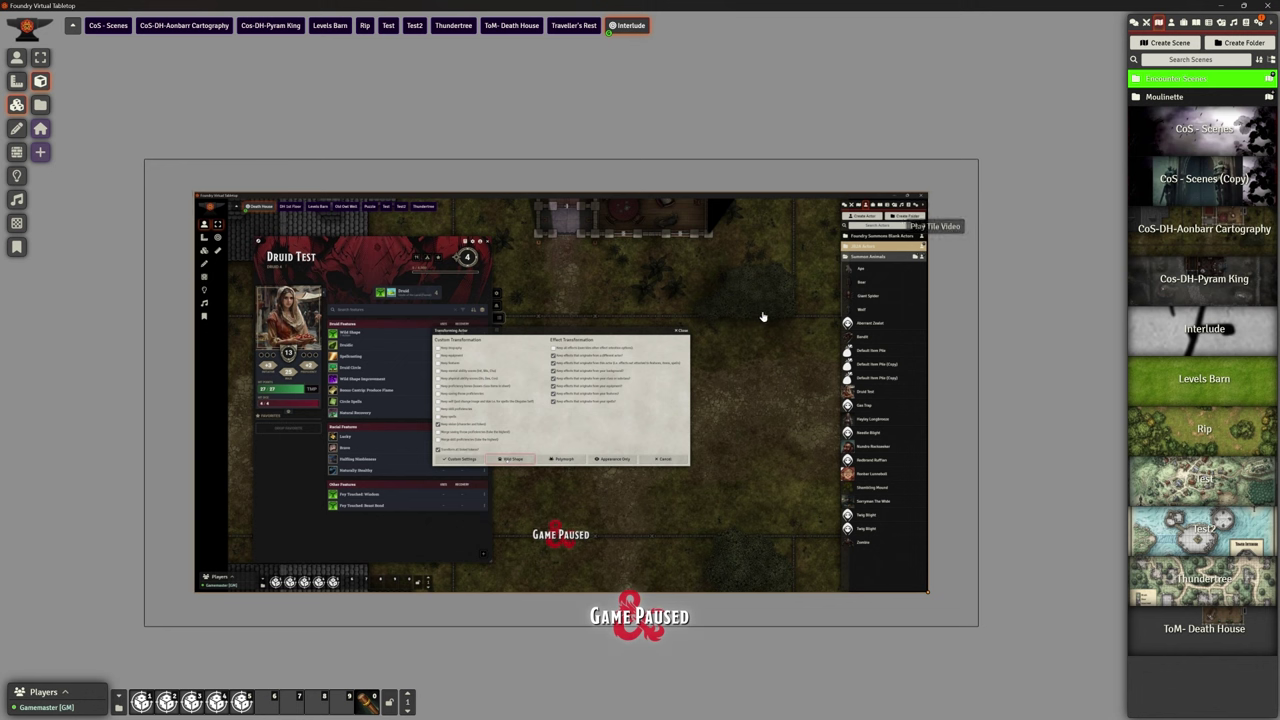
{"action": "double_click", "coordinate": [761, 375]}
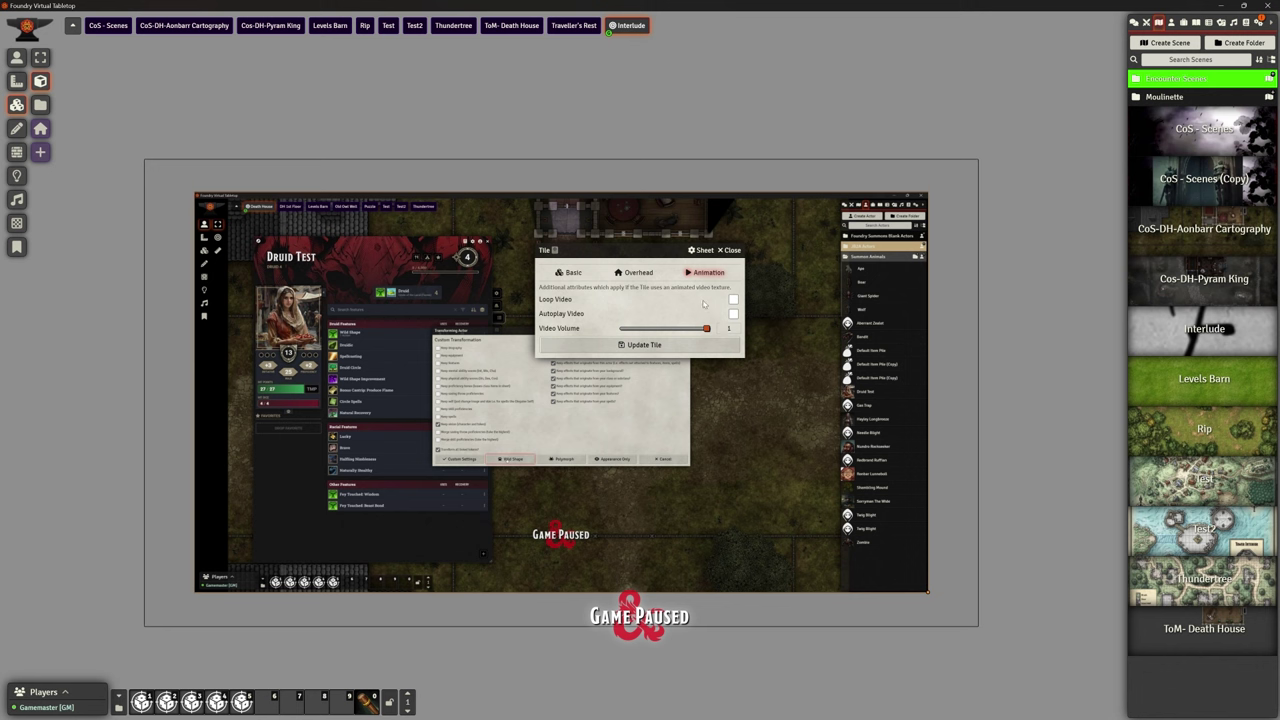
{"action": "left_click", "coordinate": [628, 278]}
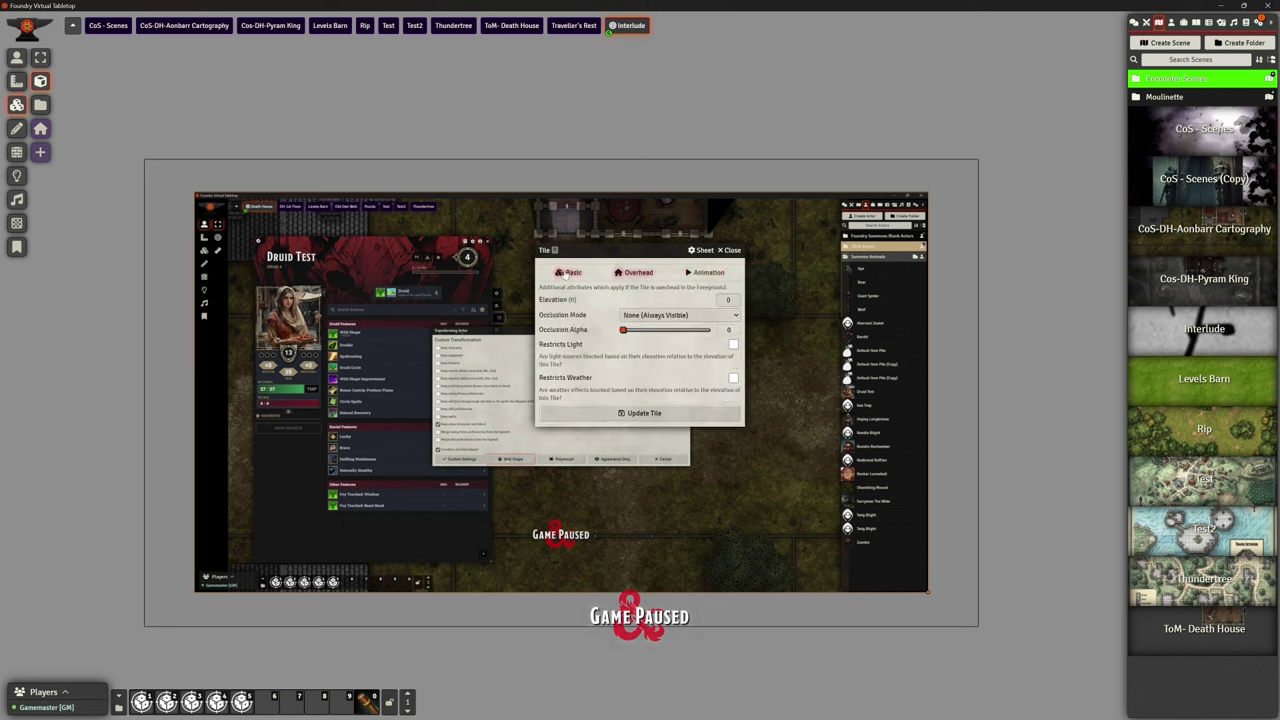
{"action": "left_click", "coordinate": [568, 273]}
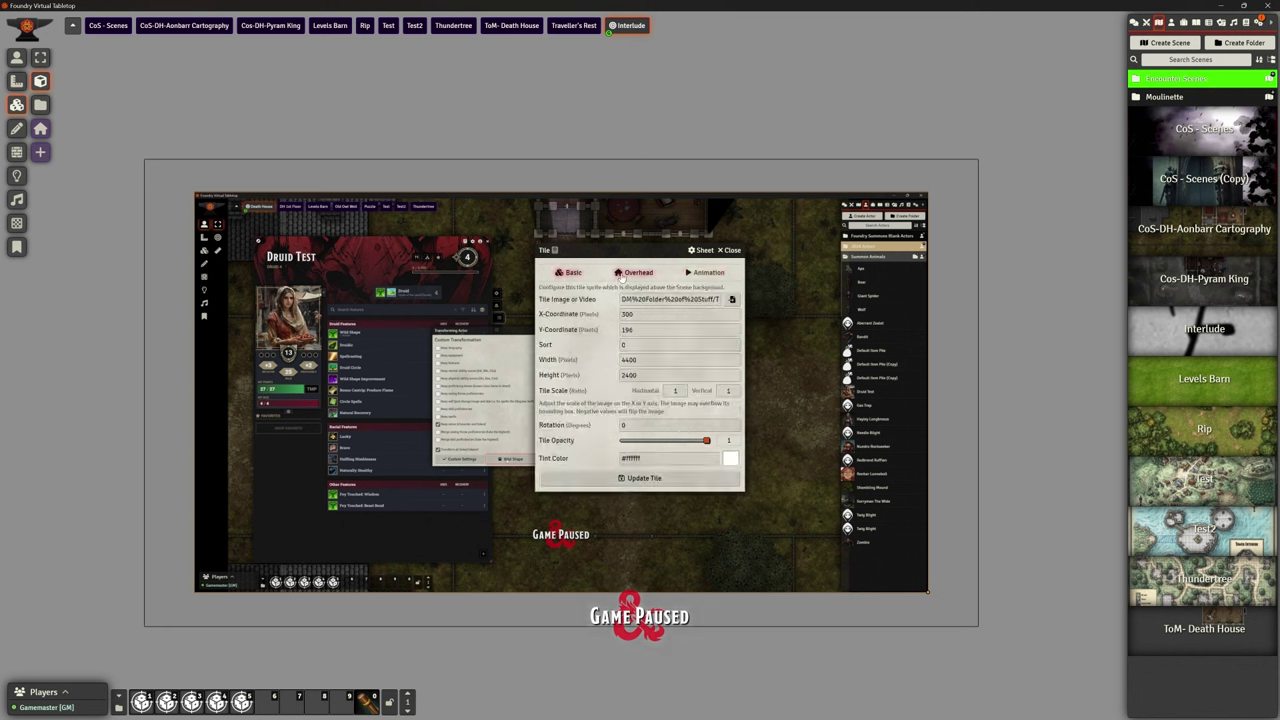